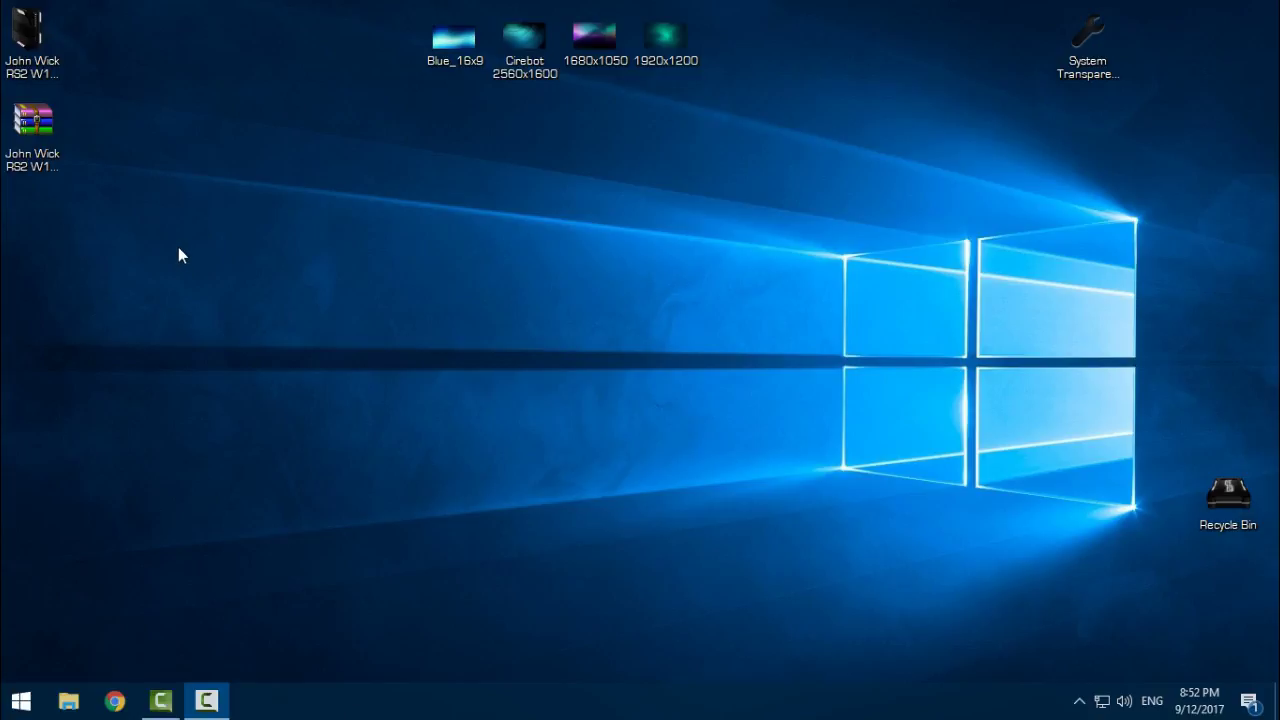
Select and deselect desktop items: the John Wick folder, Blue_16x9 wallpaper and archive.
click(62, 80)
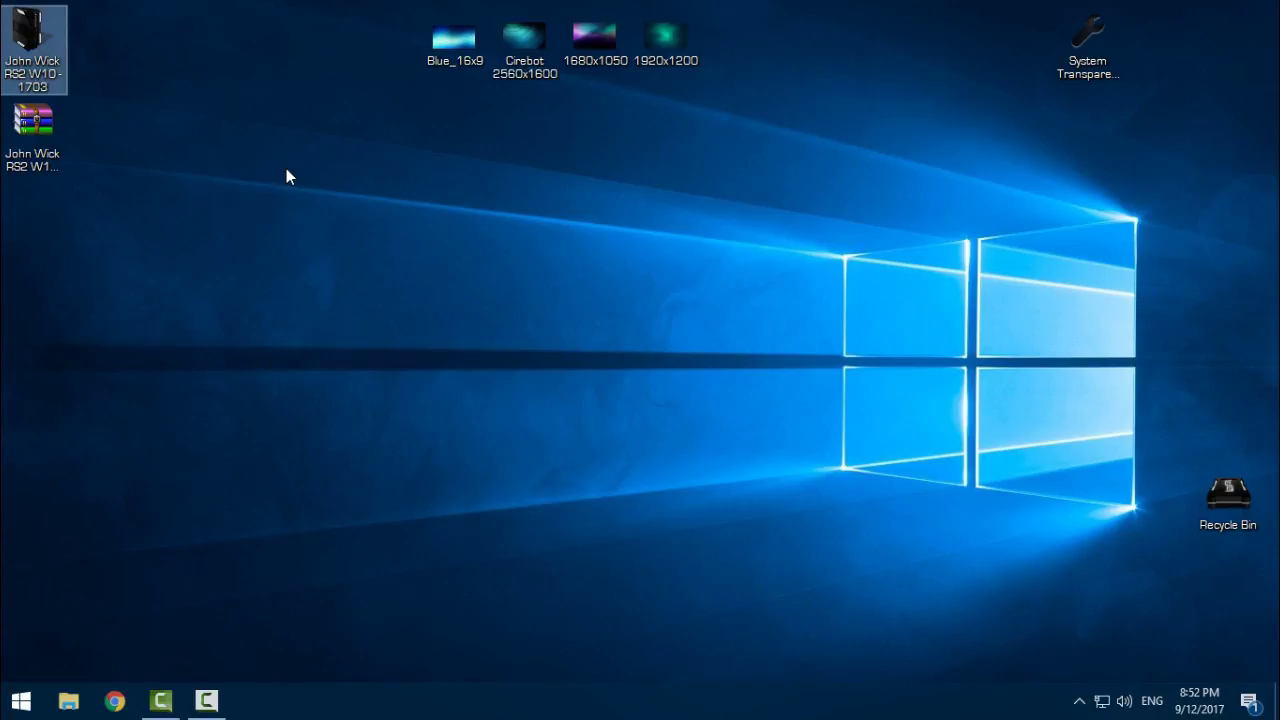
click(455, 42)
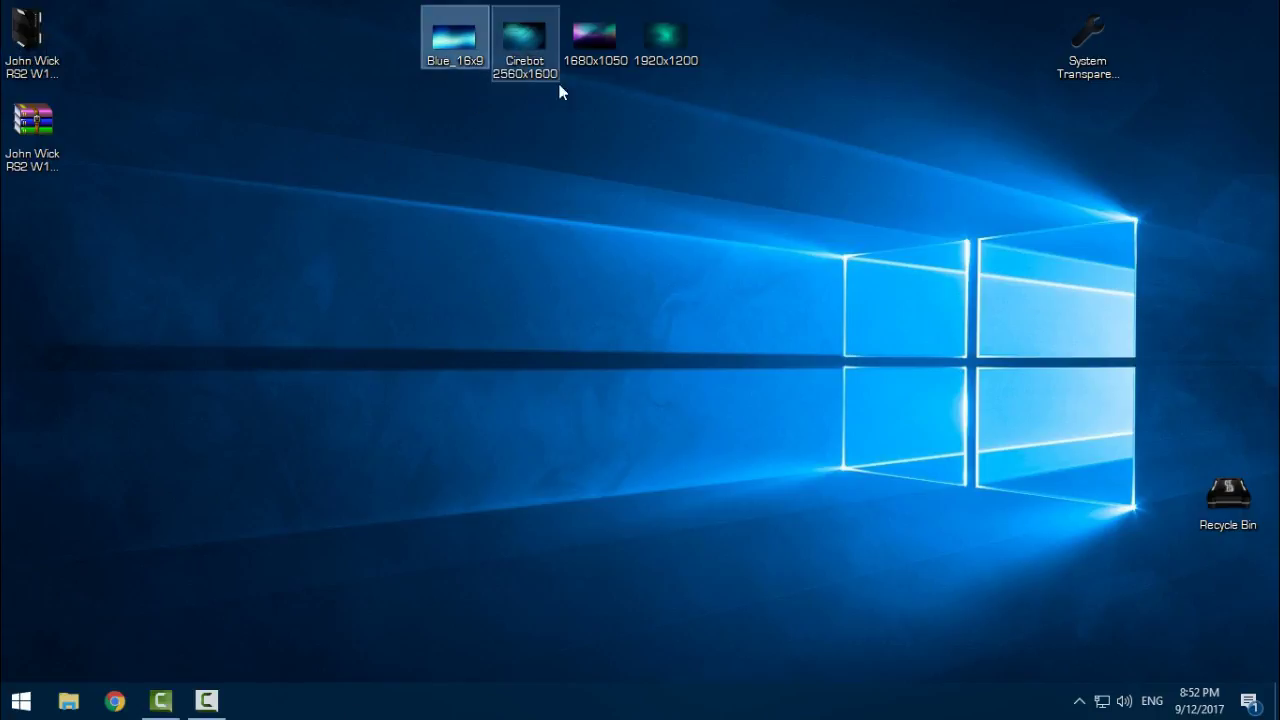
drag(694, 89, 444, 210)
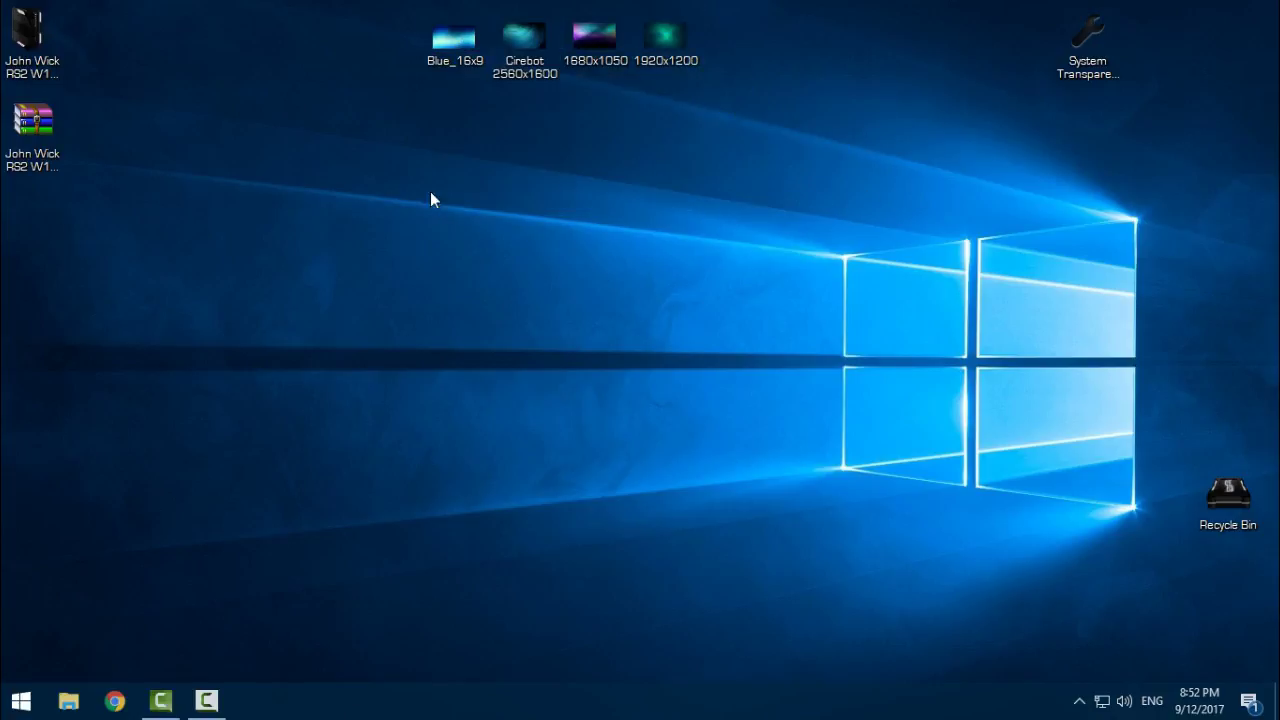
drag(429, 86, 772, 255)
click(33, 122)
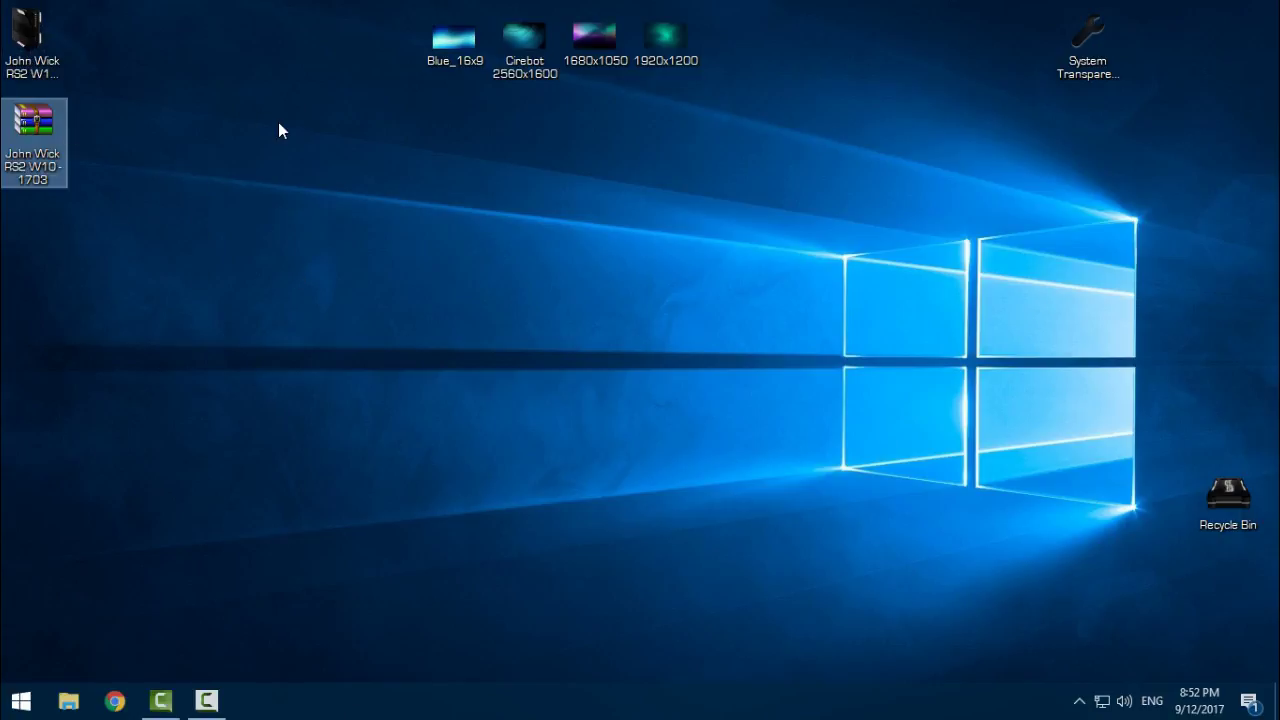
click(64, 88)
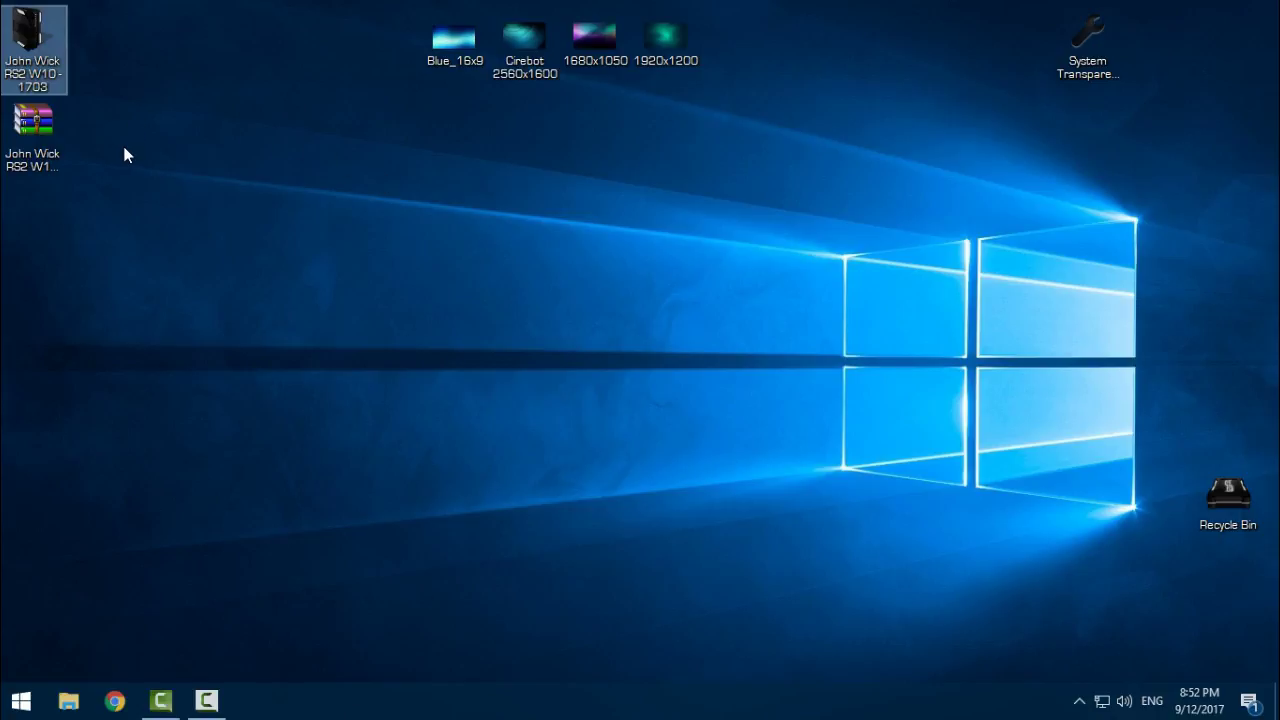
Refresh the desktop twice, reselecting the John Wick RS2 W10 - 1703 folder in between.
mouse_move(42, 86)
right_click(157, 126)
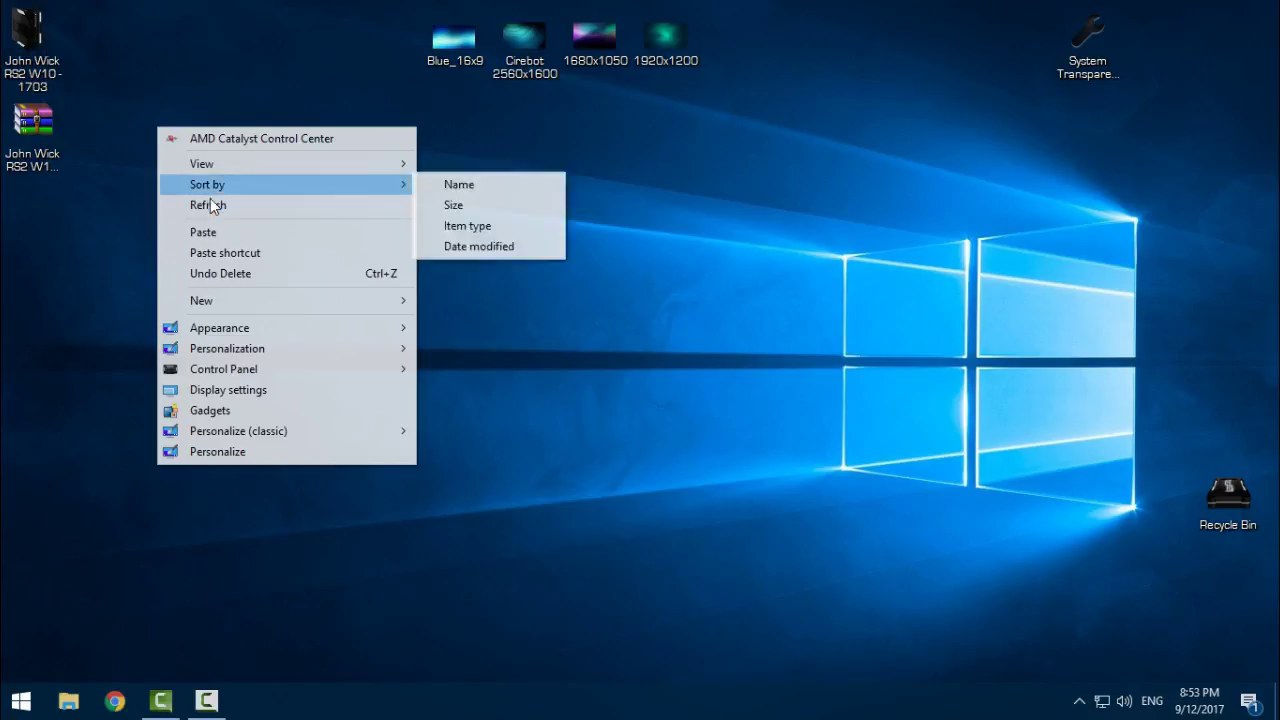
click(211, 202)
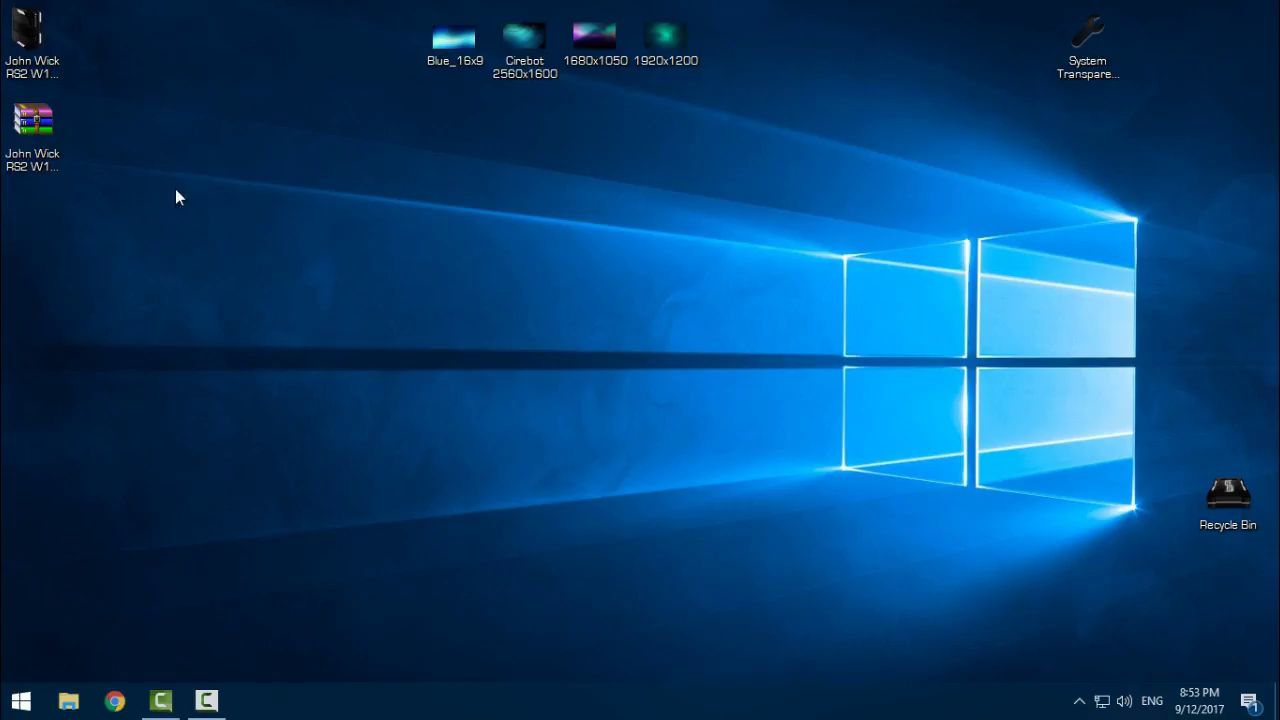
click(50, 55)
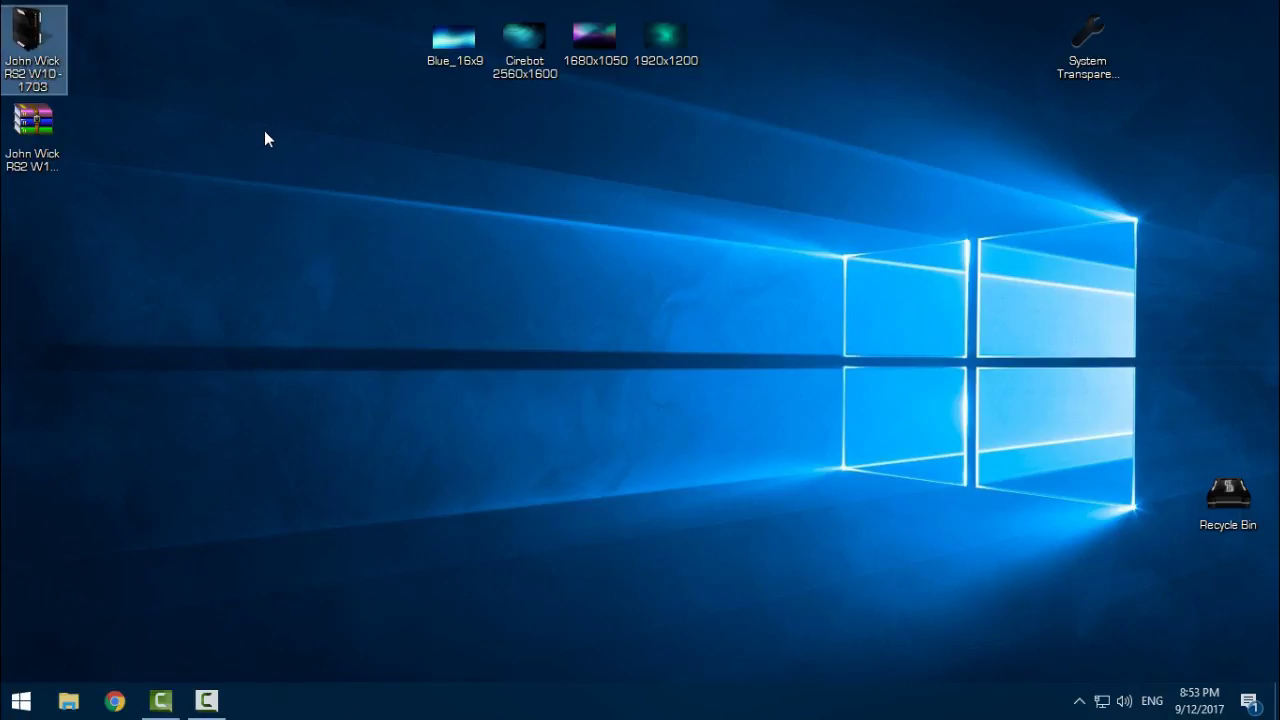
right_click(172, 143)
click(228, 222)
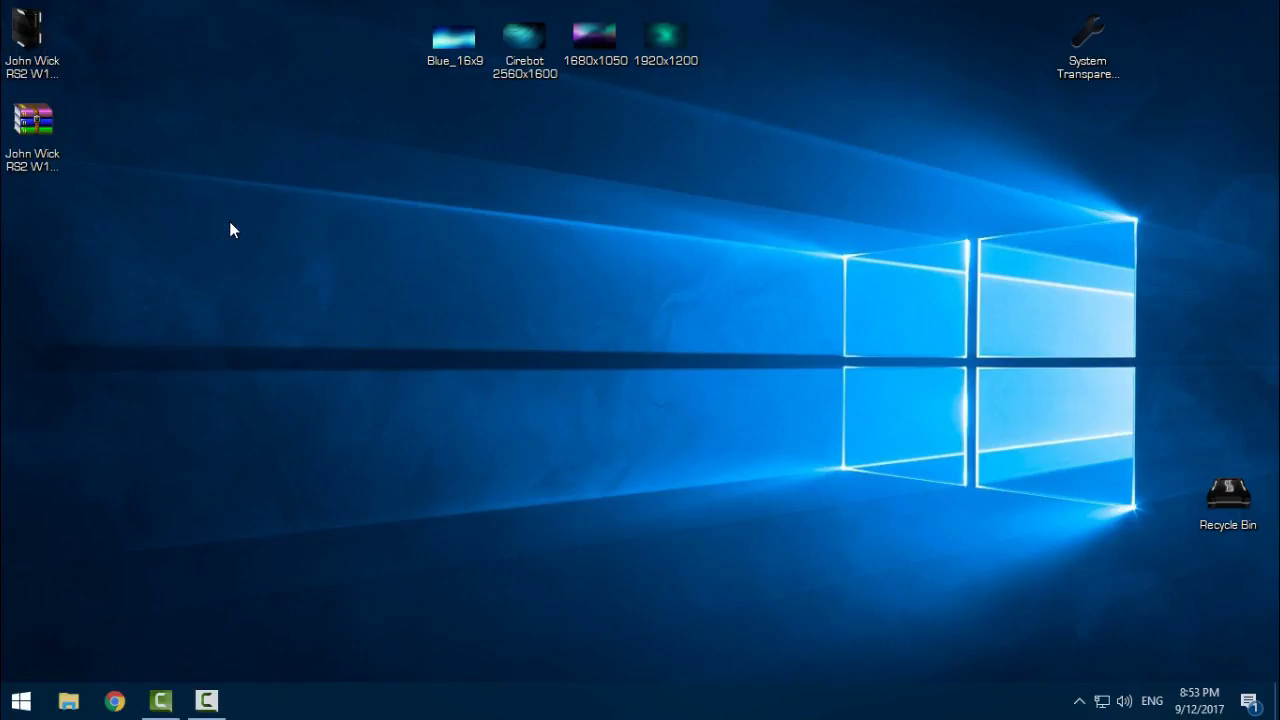
Drill into John Wick RS2 W10 - 1703 > John Wick RS2 > Extras > Desktop Context Menu Shortcuts.
double_click(71, 57)
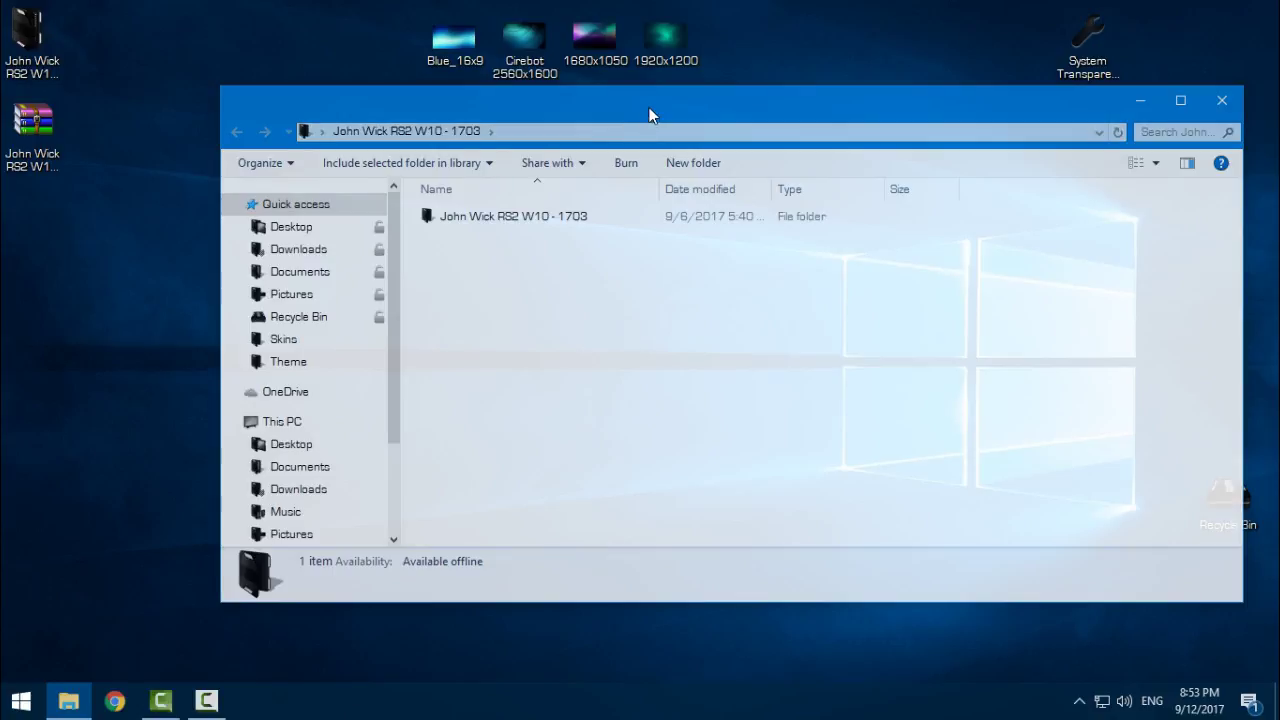
drag(648, 115, 607, 125)
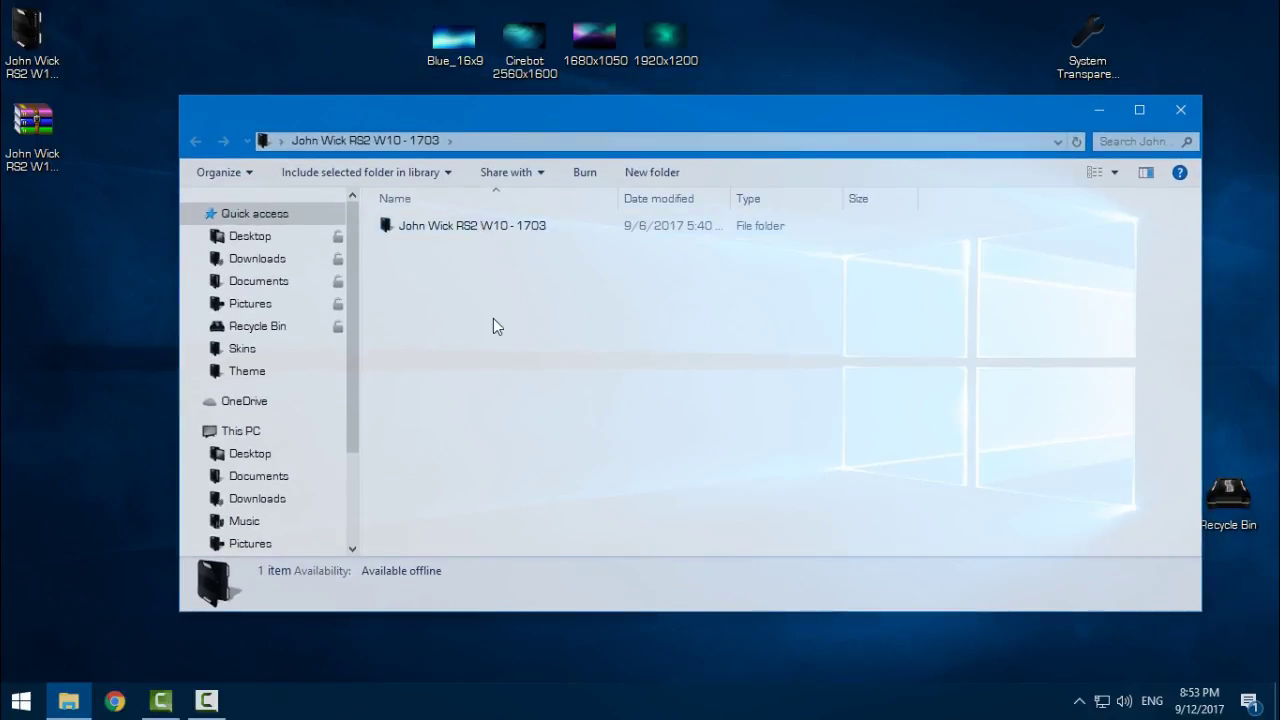
click(517, 224)
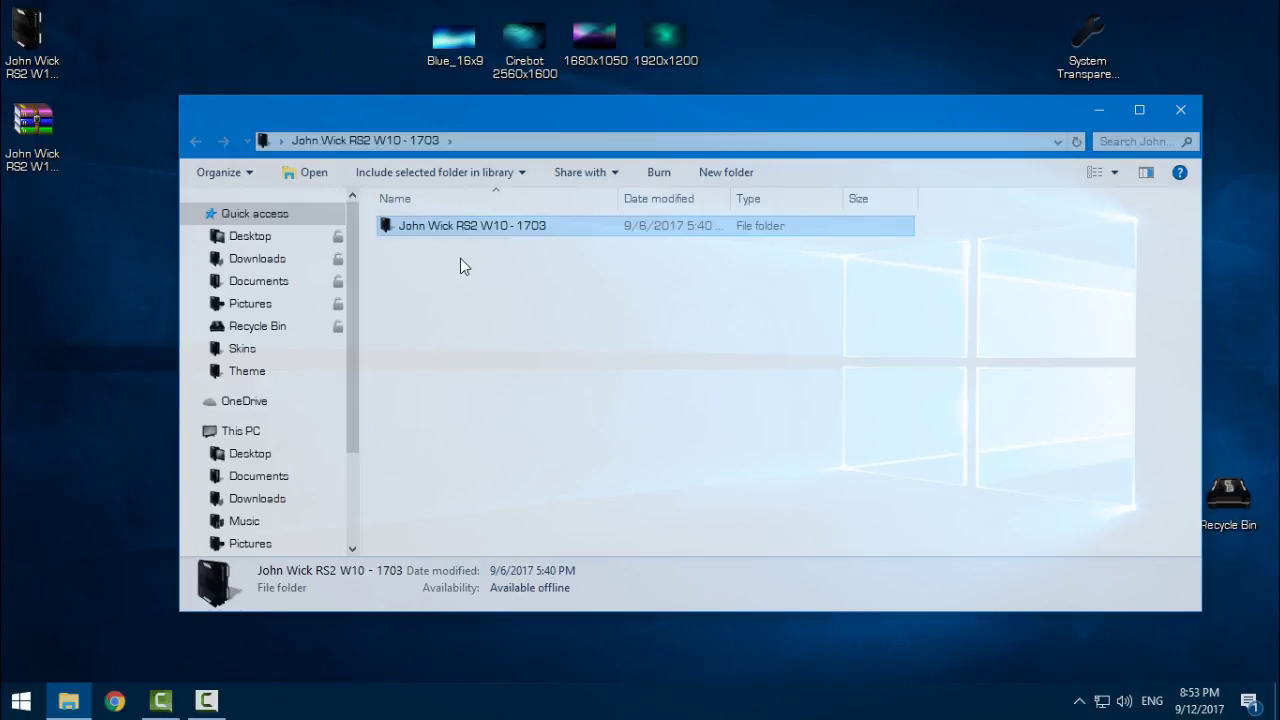
double_click(471, 225)
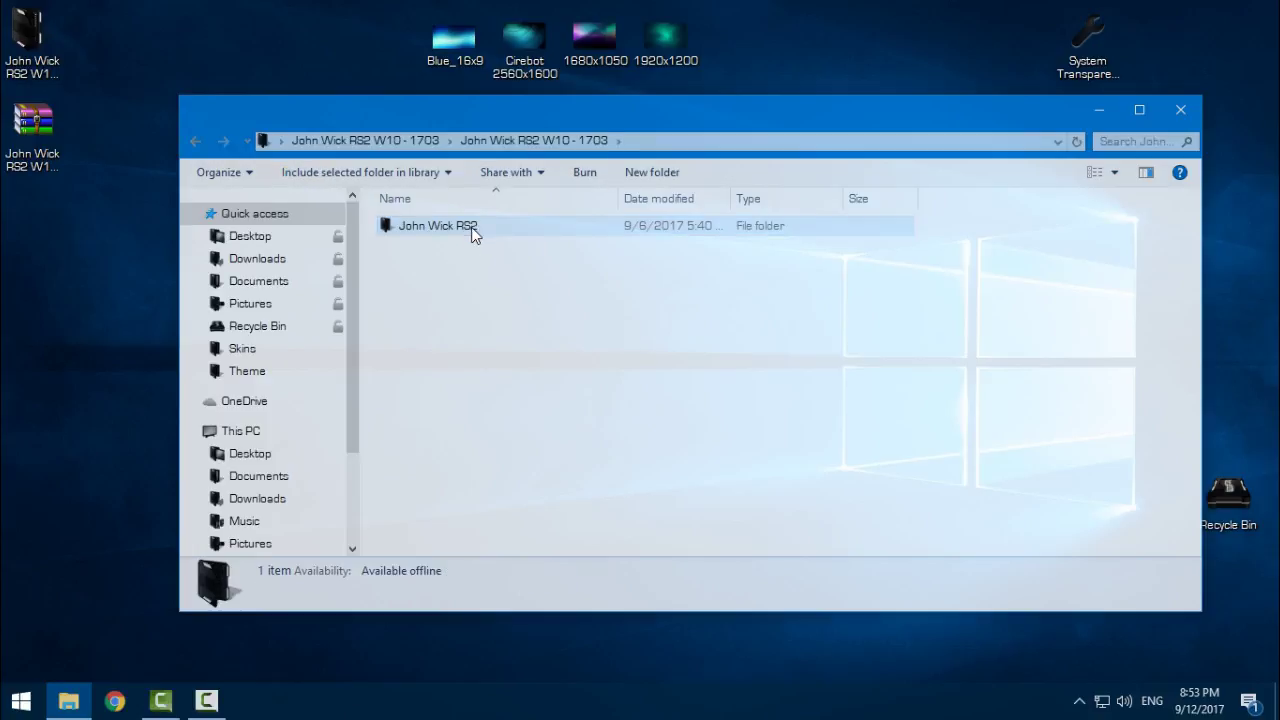
double_click(431, 226)
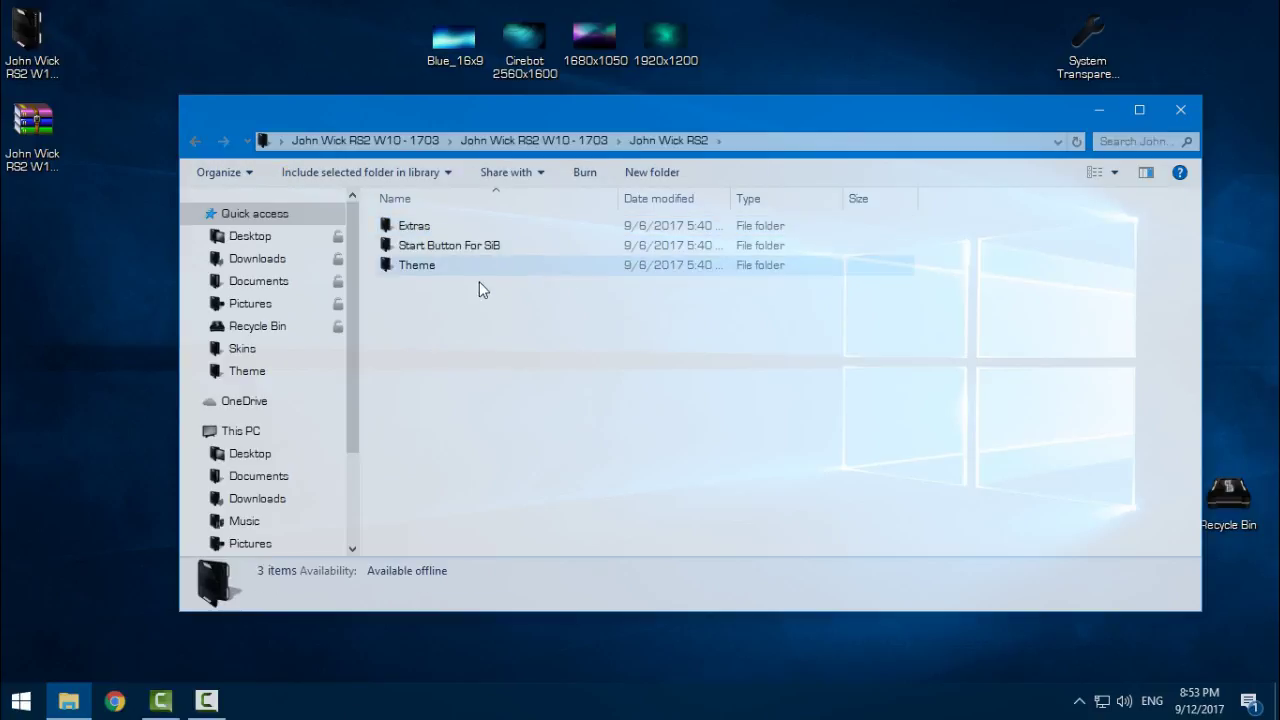
click(460, 231)
double_click(460, 231)
click(460, 231)
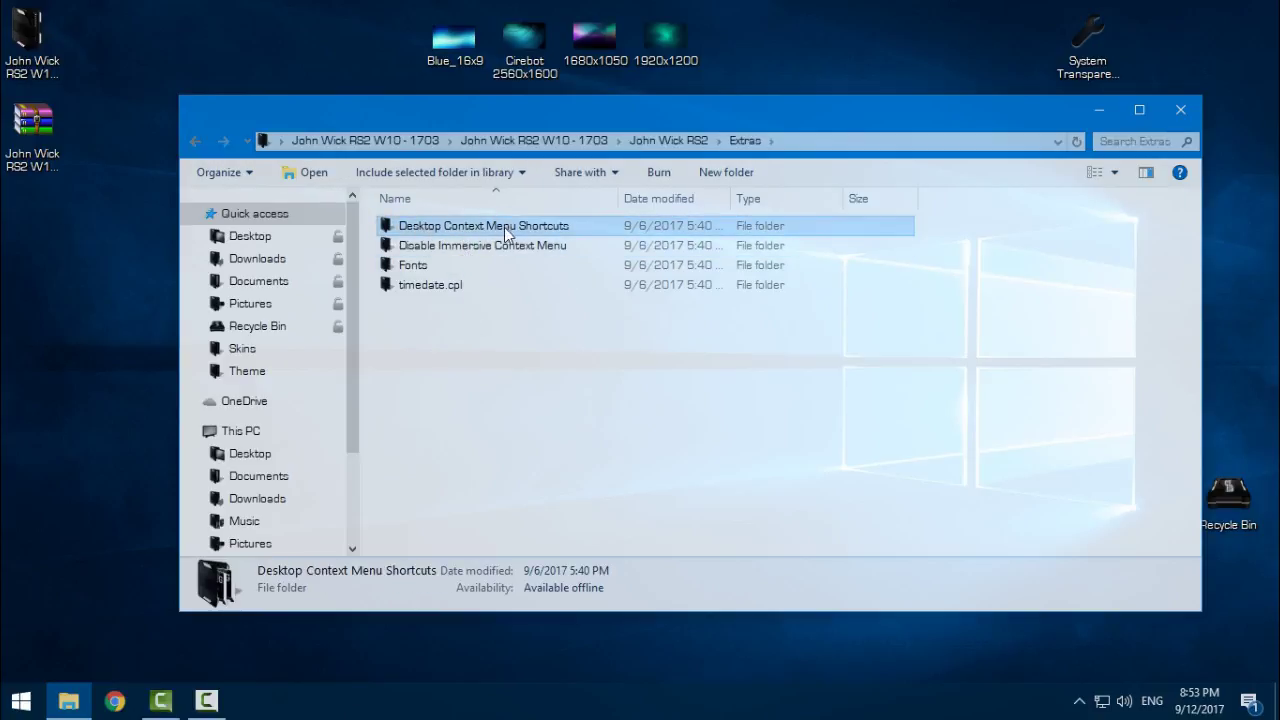
double_click(594, 230)
right_click(119, 268)
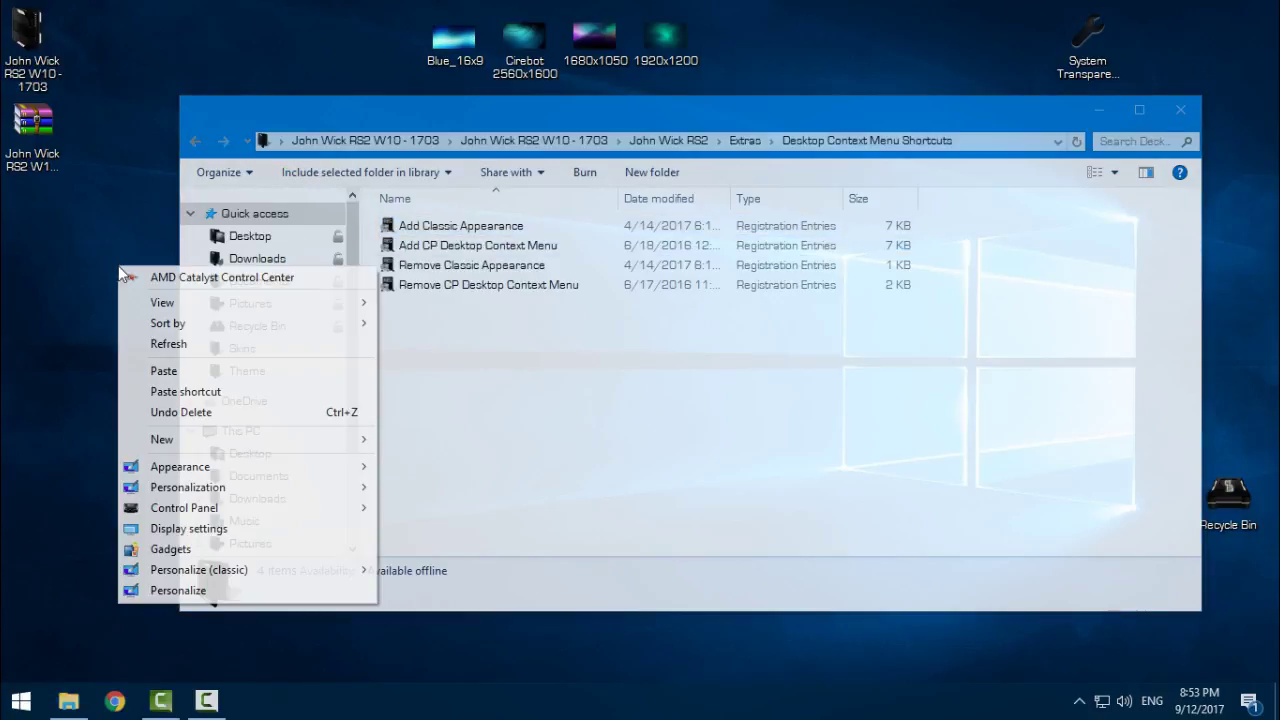
mouse_move(187, 489)
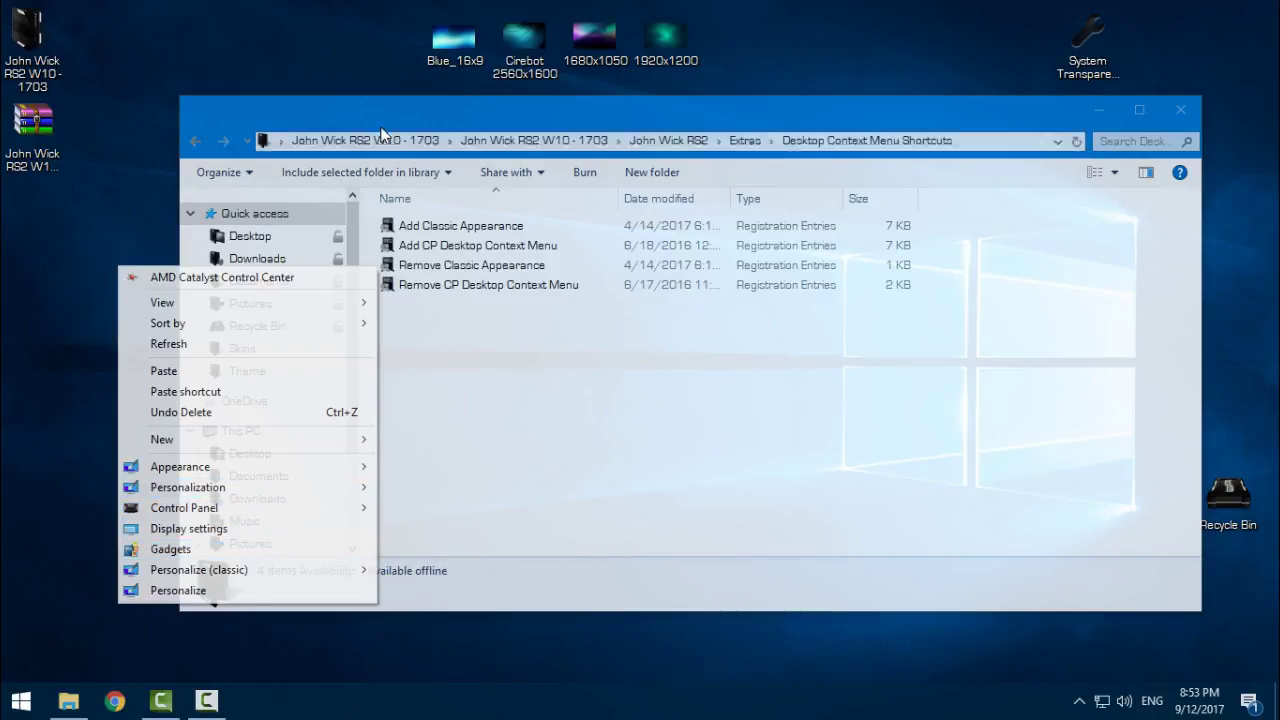
Open the Extras > Disable Immersive Context Menu folder.
click(388, 225)
click(197, 142)
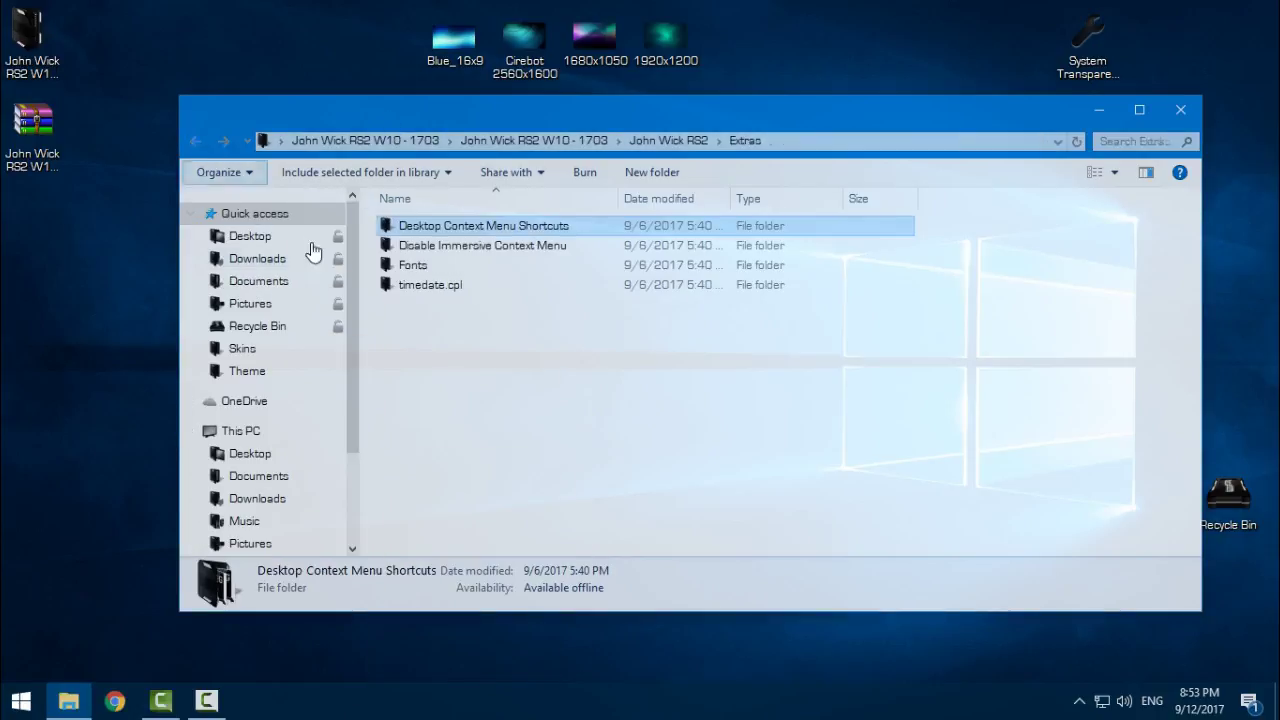
double_click(420, 246)
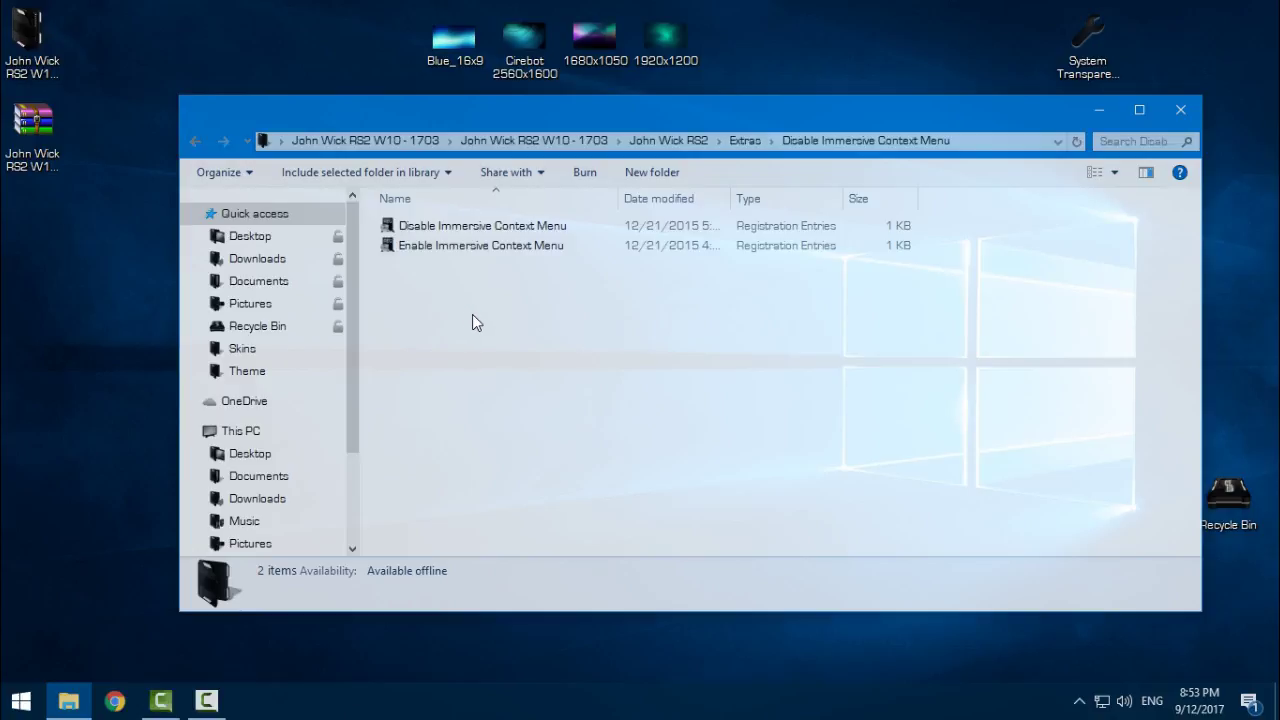
click(197, 142)
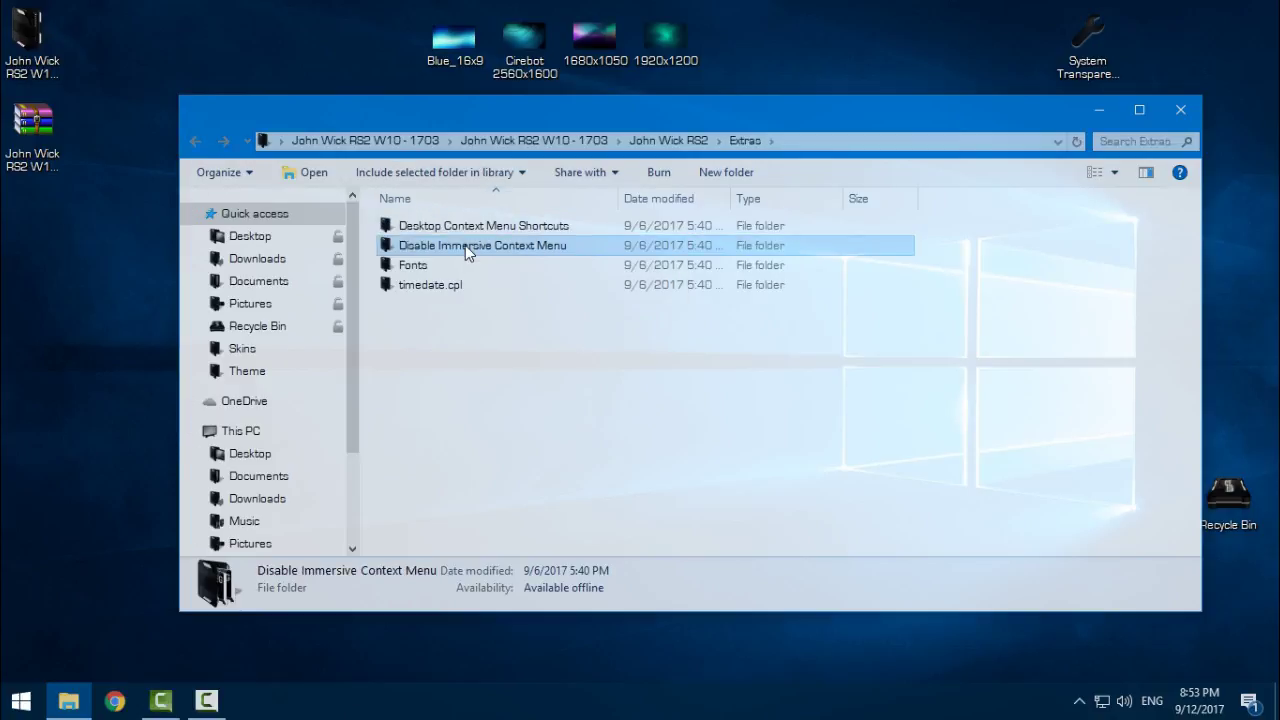
double_click(465, 246)
Merge Disable Immersive Context Menu.reg into the registry, confirm, and return to John Wick RS2.
click(456, 227)
right_click(457, 227)
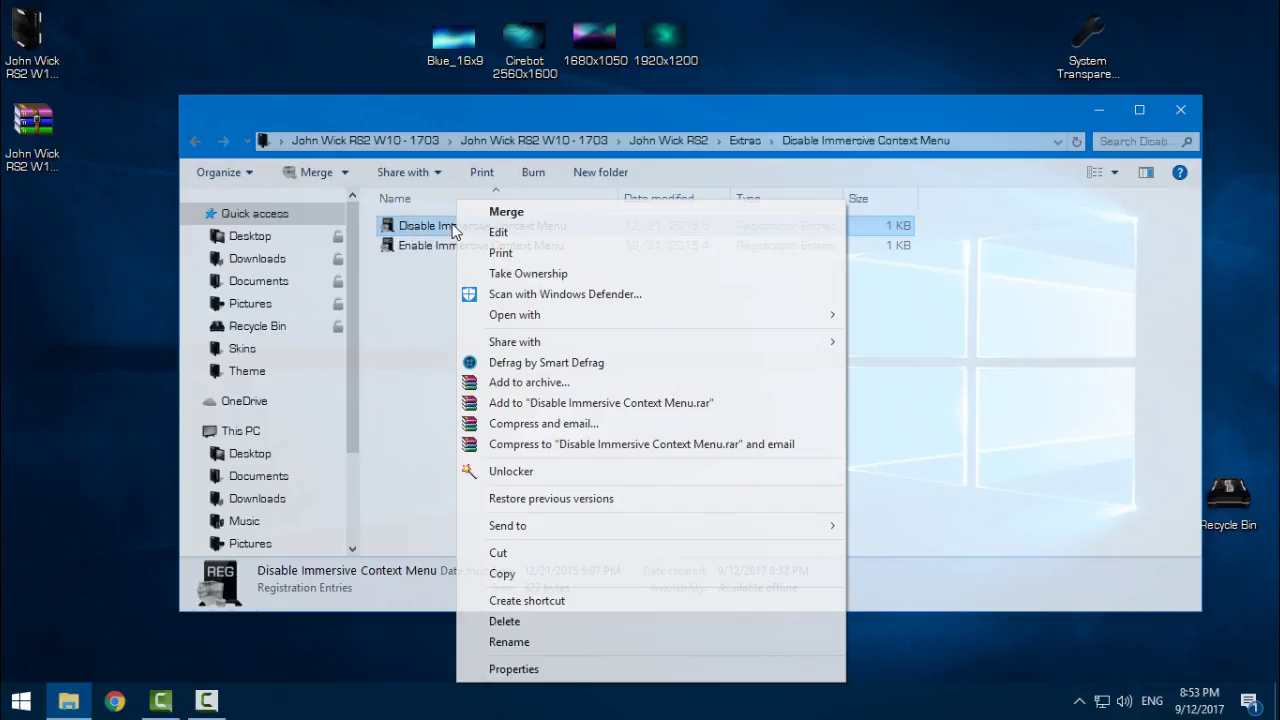
click(539, 214)
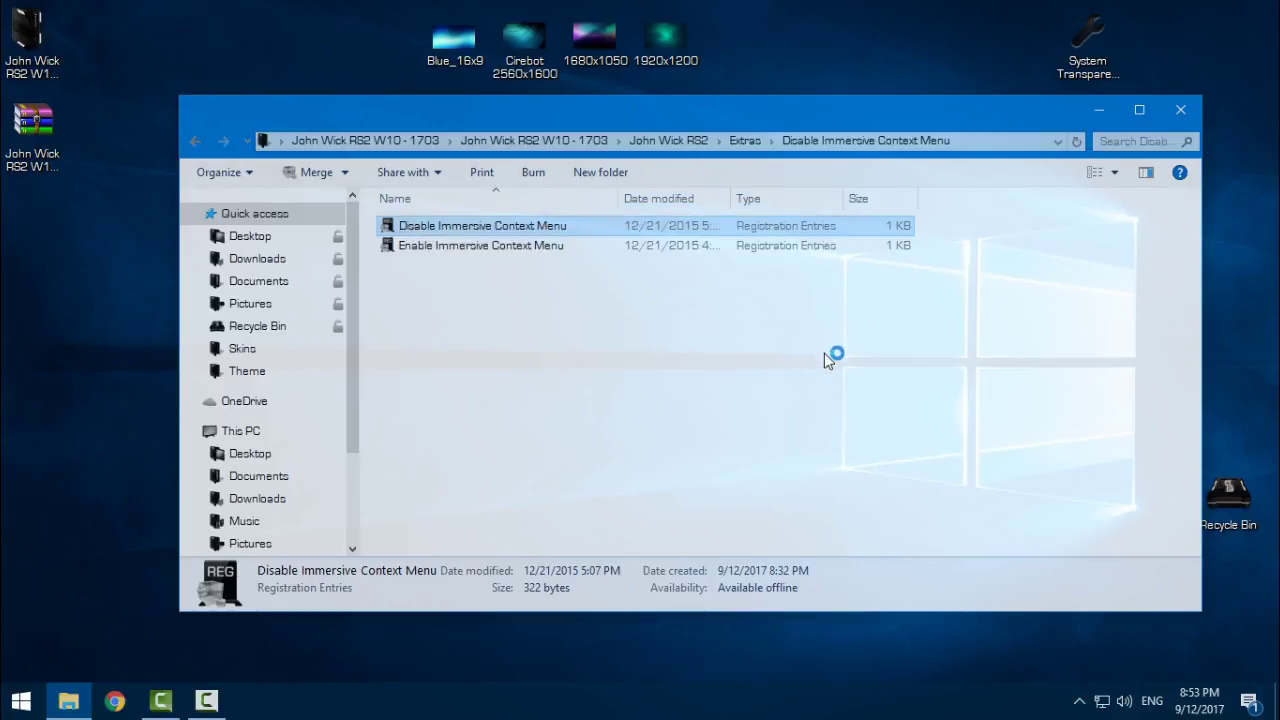
click(776, 383)
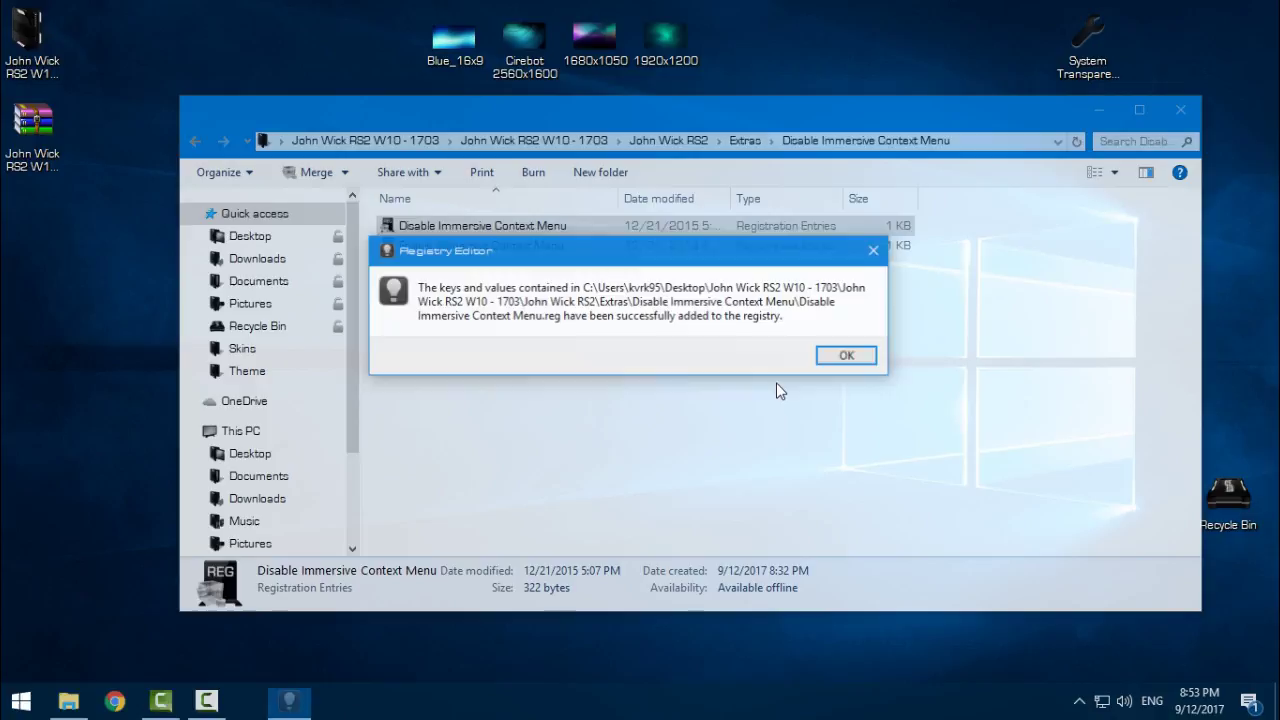
key(Return)
click(189, 143)
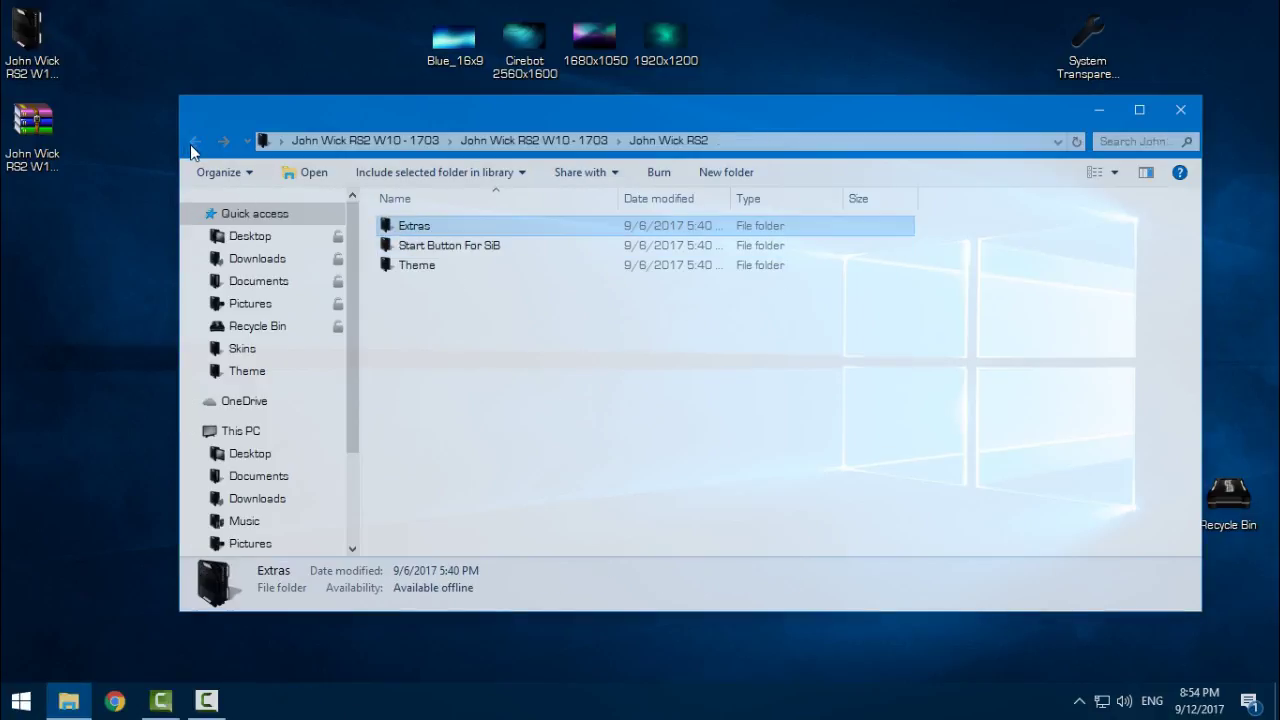
Browse the Extras Fonts folder and select its six font files without installing them.
click(222, 143)
double_click(417, 268)
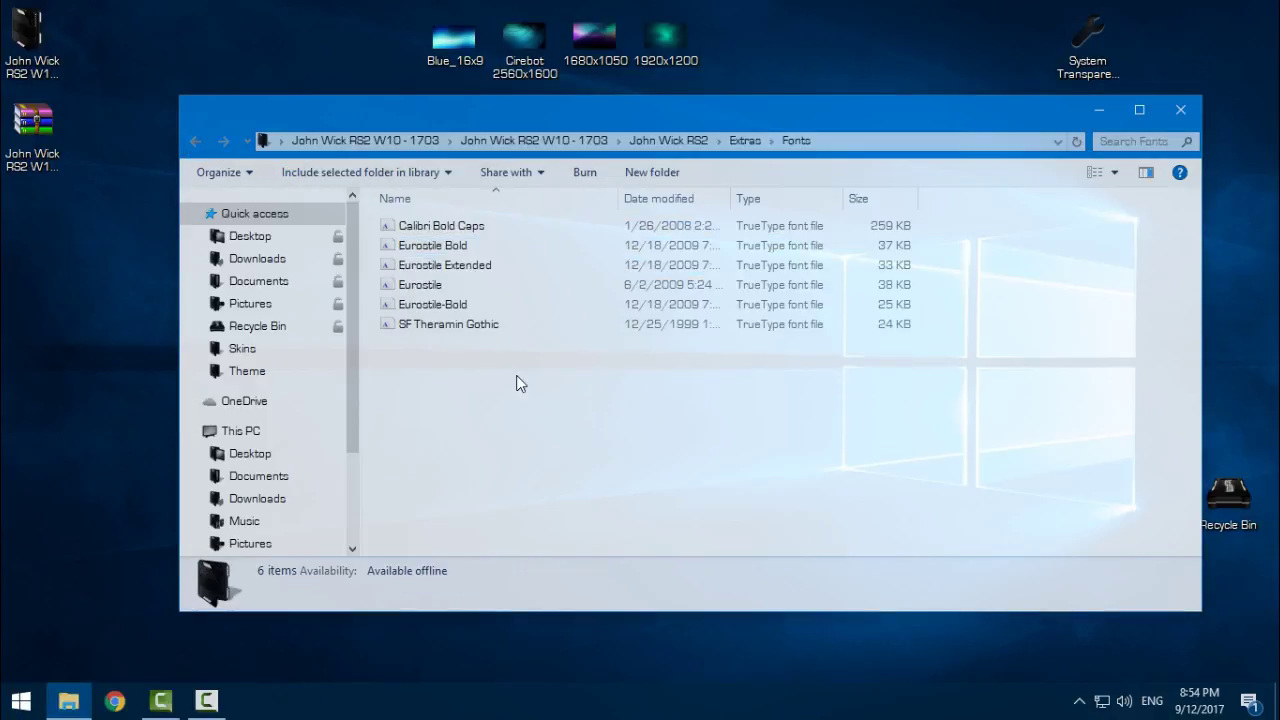
drag(516, 375, 414, 226)
drag(540, 388, 436, 232)
drag(517, 349, 425, 225)
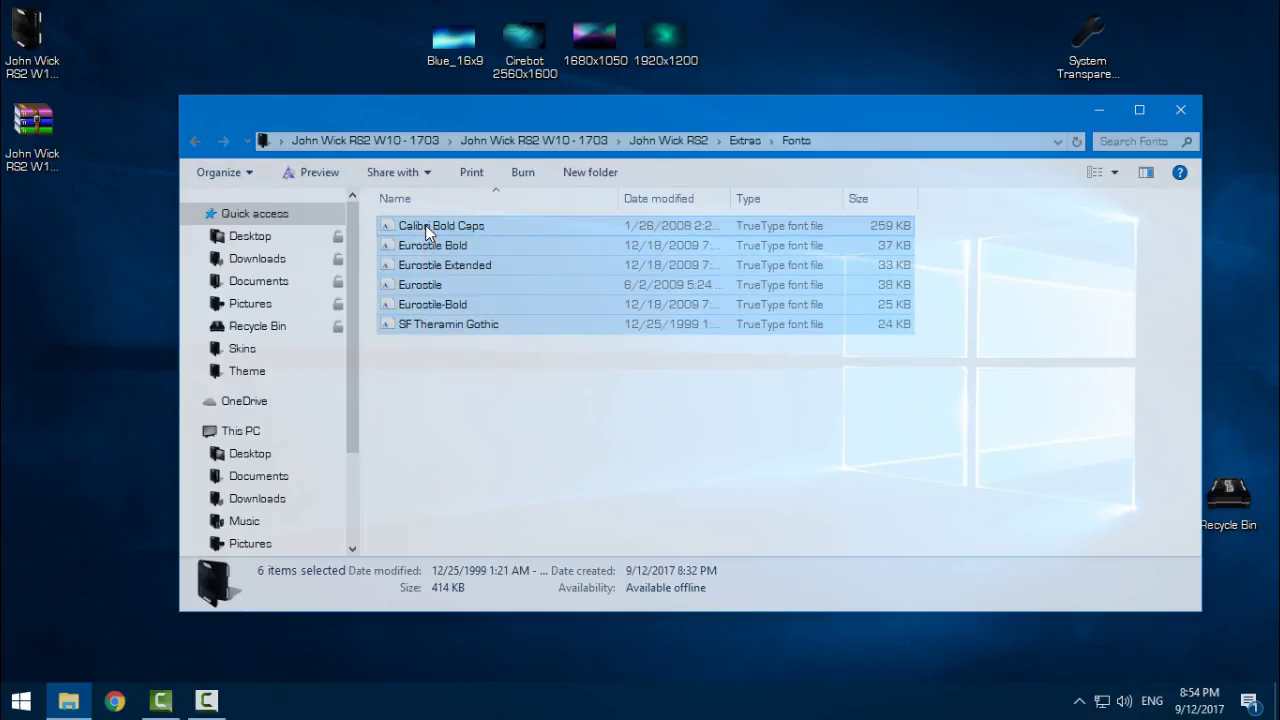
right_click(425, 225)
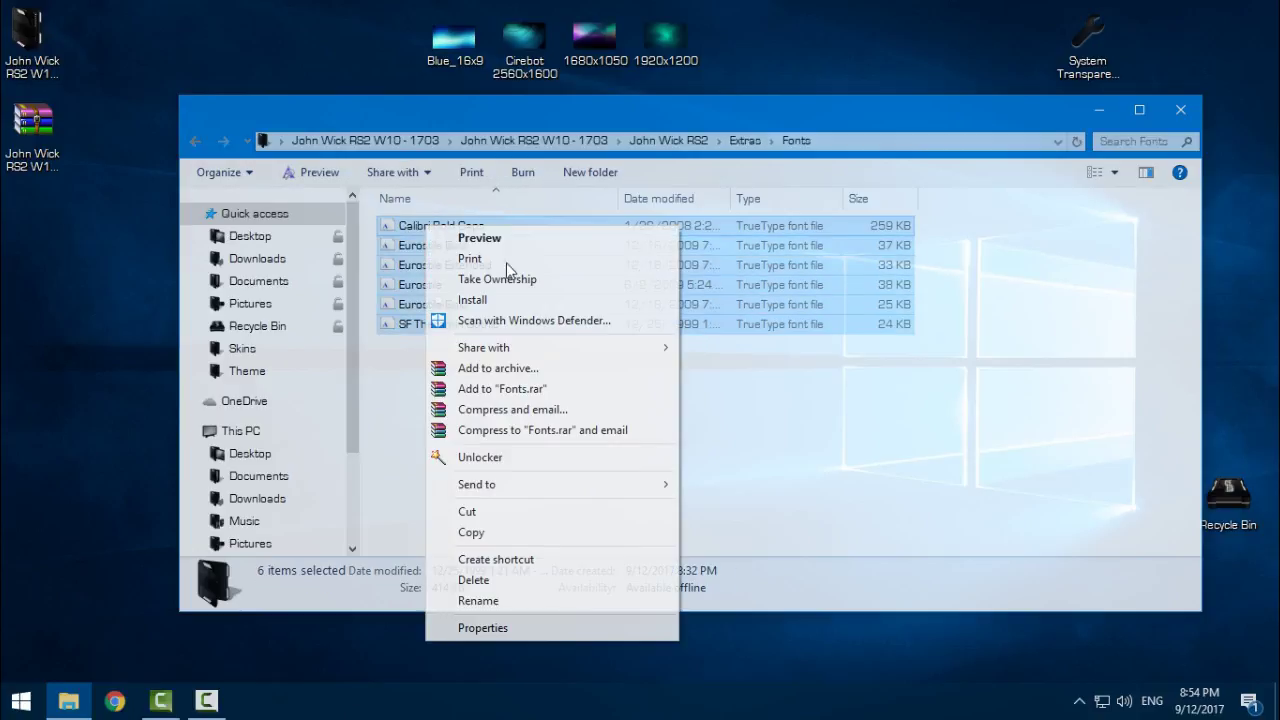
click(394, 358)
drag(537, 364, 420, 223)
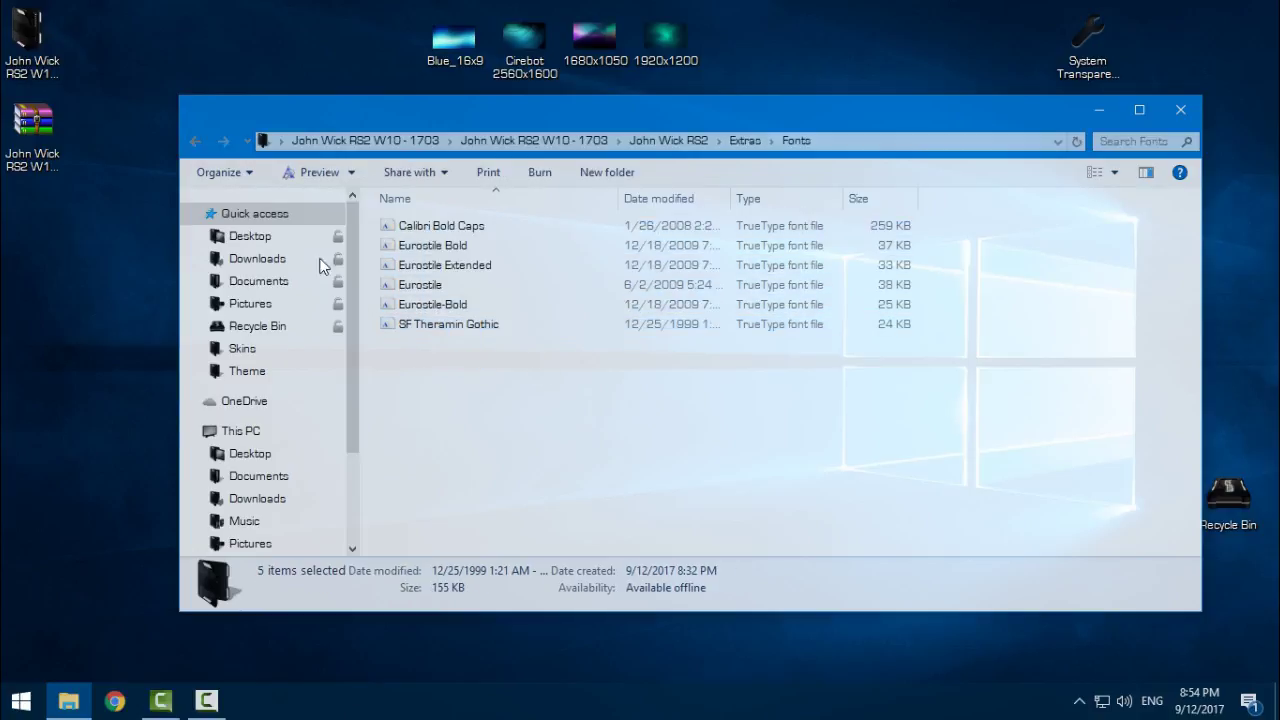
click(192, 140)
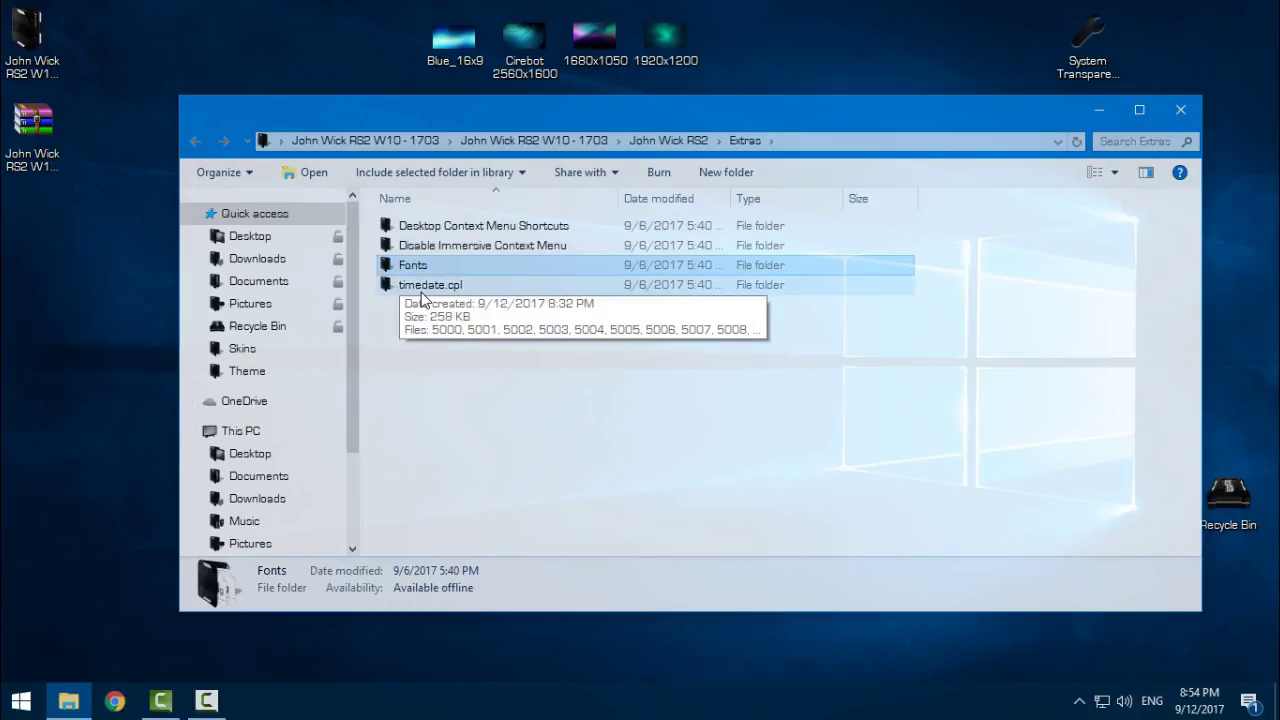
Open timedate.cpl in Extras to view its icons, then return to John Wick RS2.
double_click(486, 290)
drag(998, 420, 968, 478)
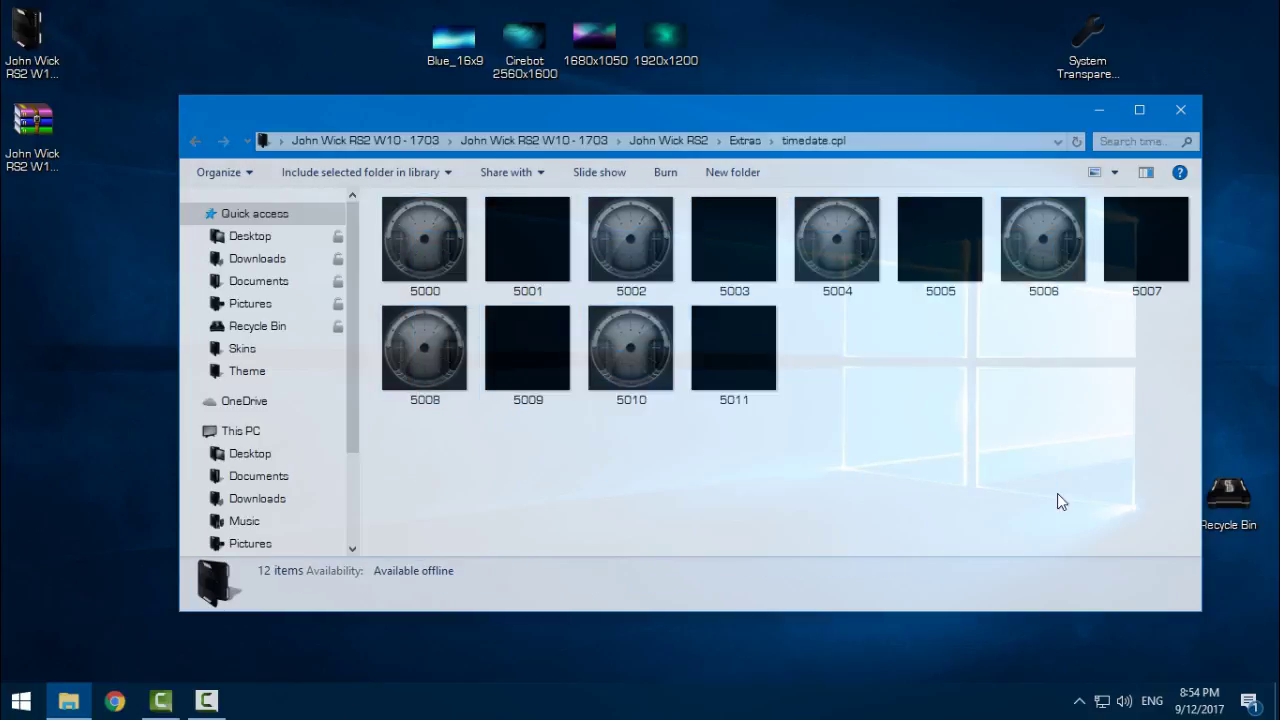
drag(1110, 478, 479, 457)
click(192, 139)
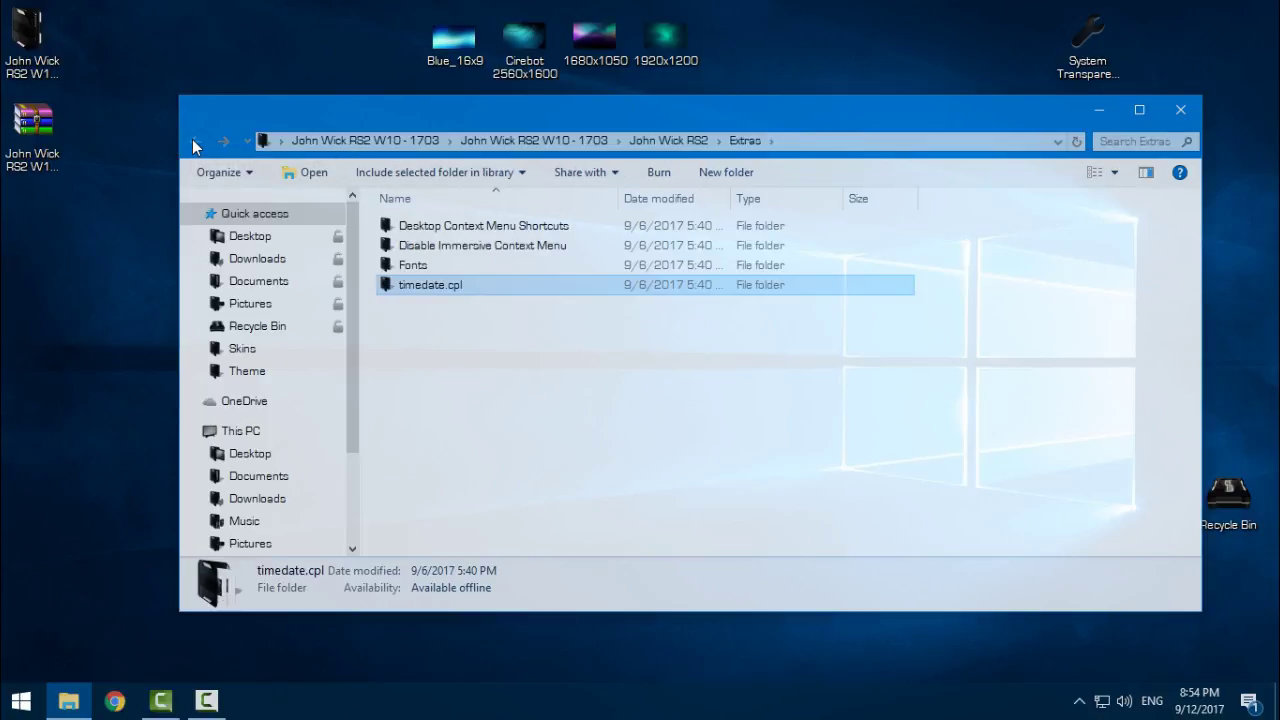
click(193, 139)
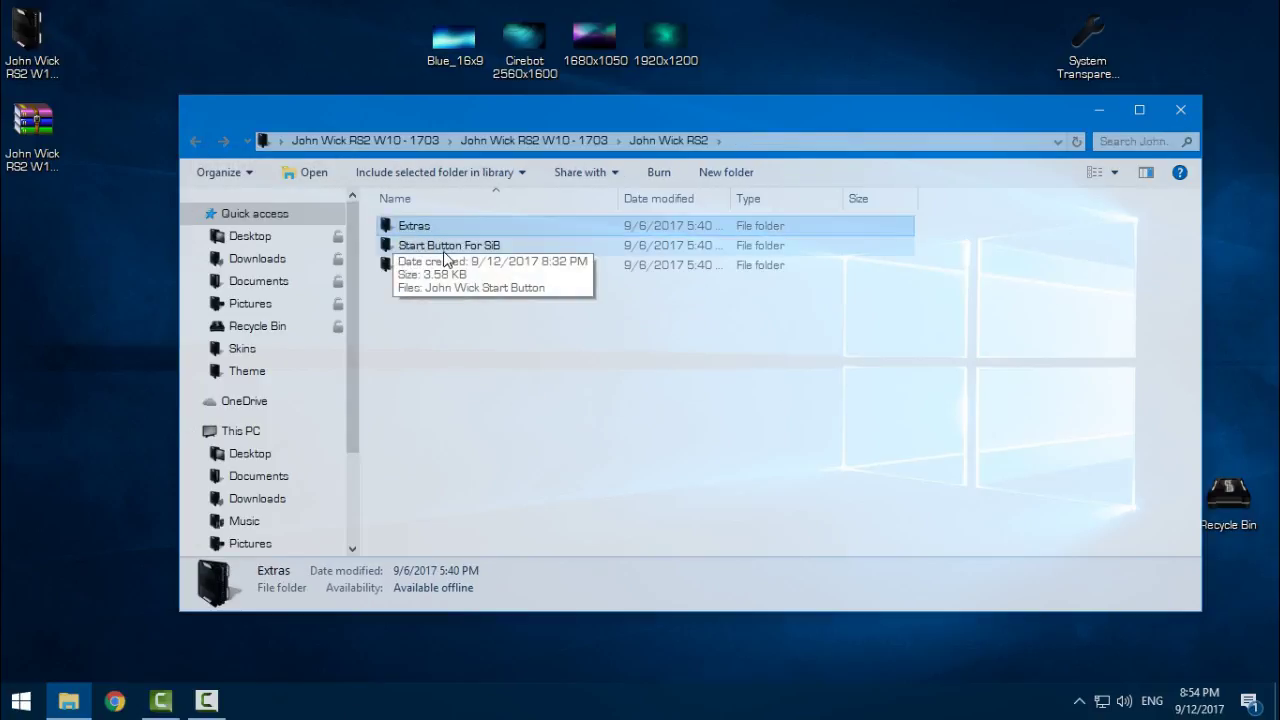
View the John Wick start button image in Start Button For SiB, then open Theme.
click(487, 249)
double_click(513, 257)
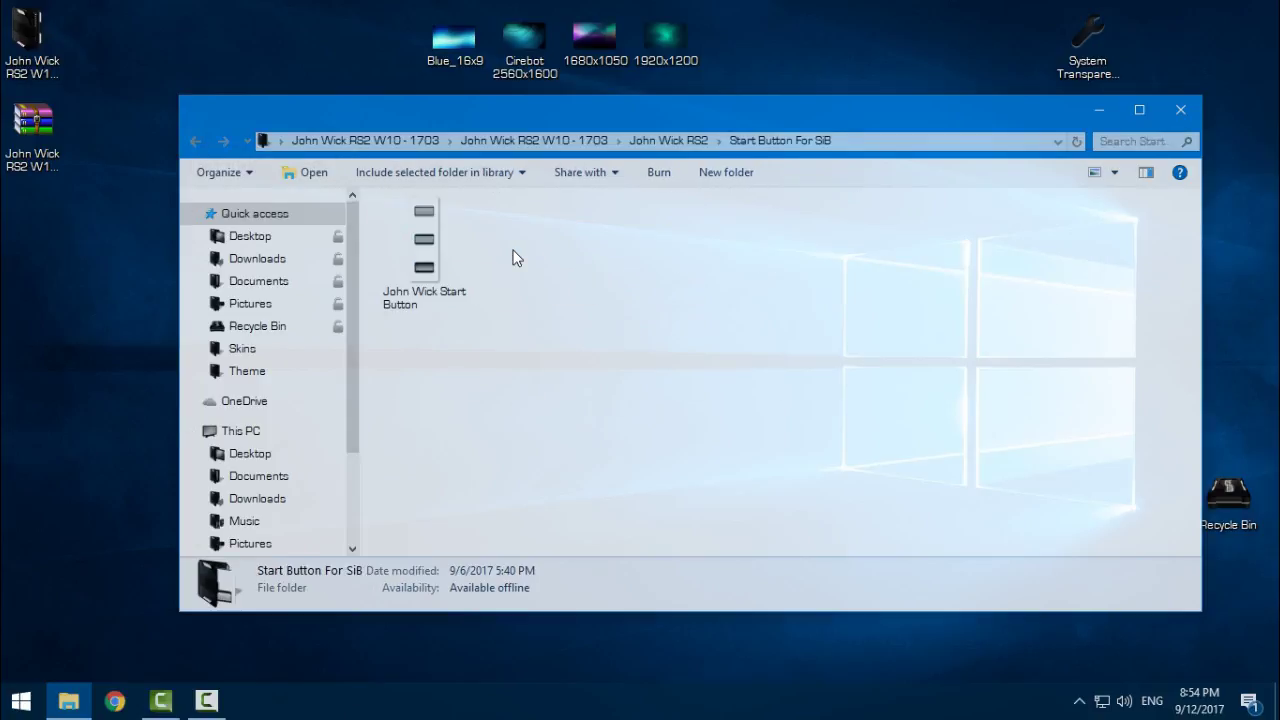
click(431, 279)
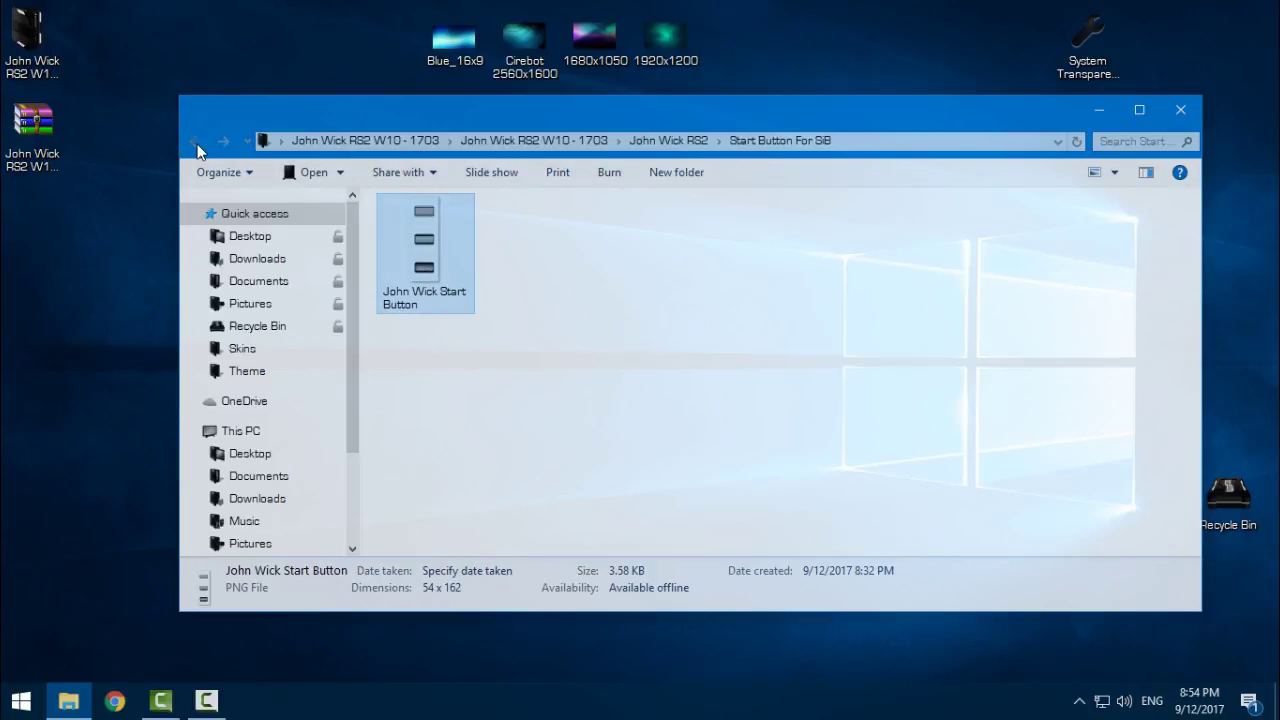
click(195, 140)
double_click(417, 267)
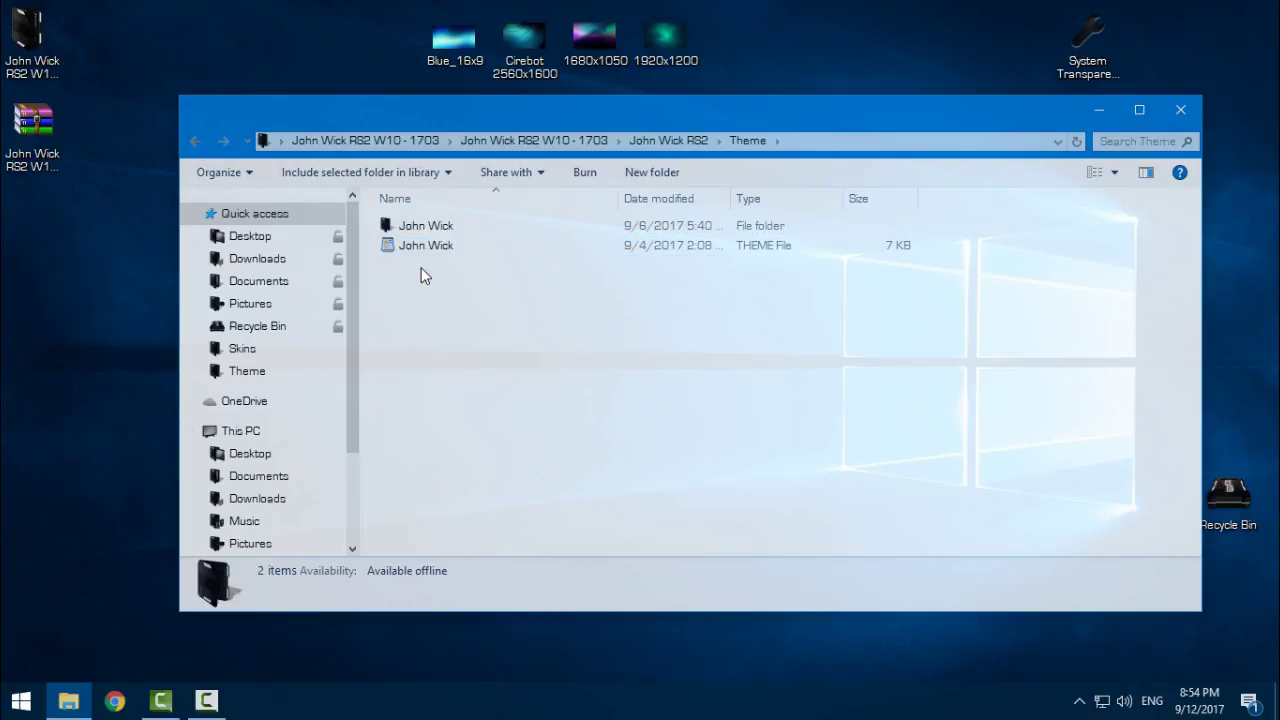
Copy the John Wick folder and .theme file, then browse to C:\Windows.
drag(421, 267, 477, 223)
right_click(477, 223)
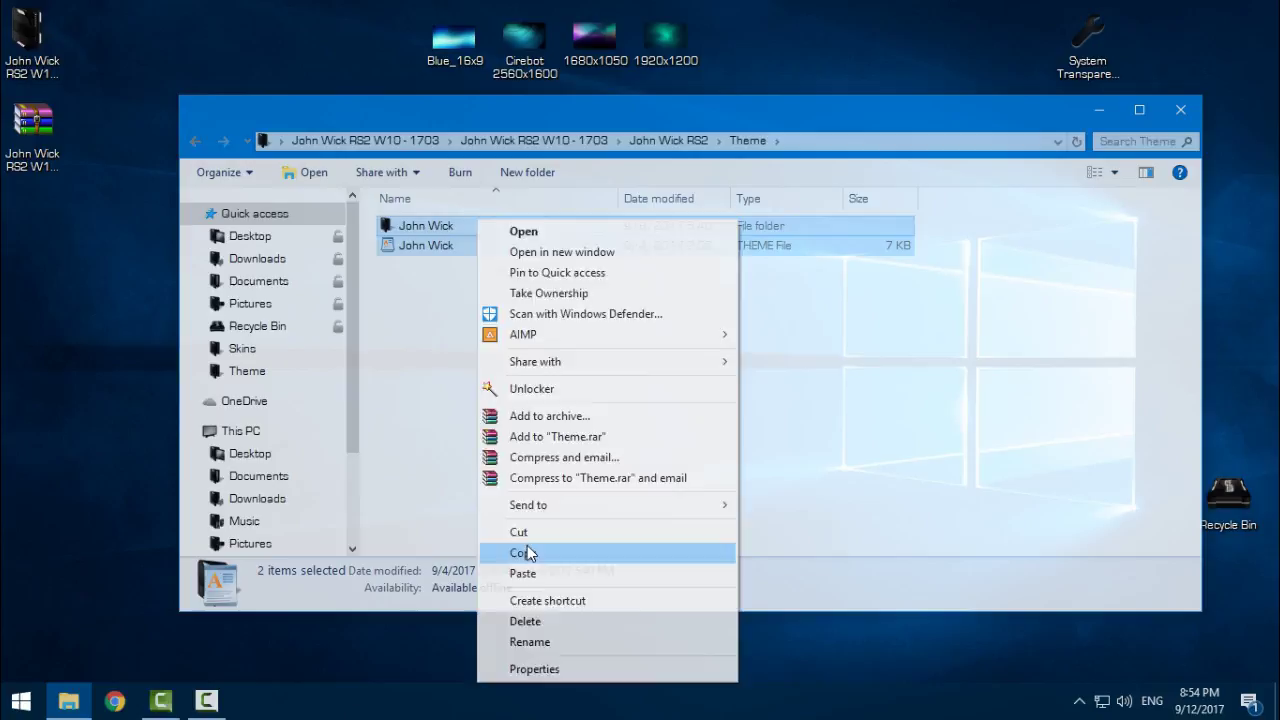
click(529, 553)
click(1140, 111)
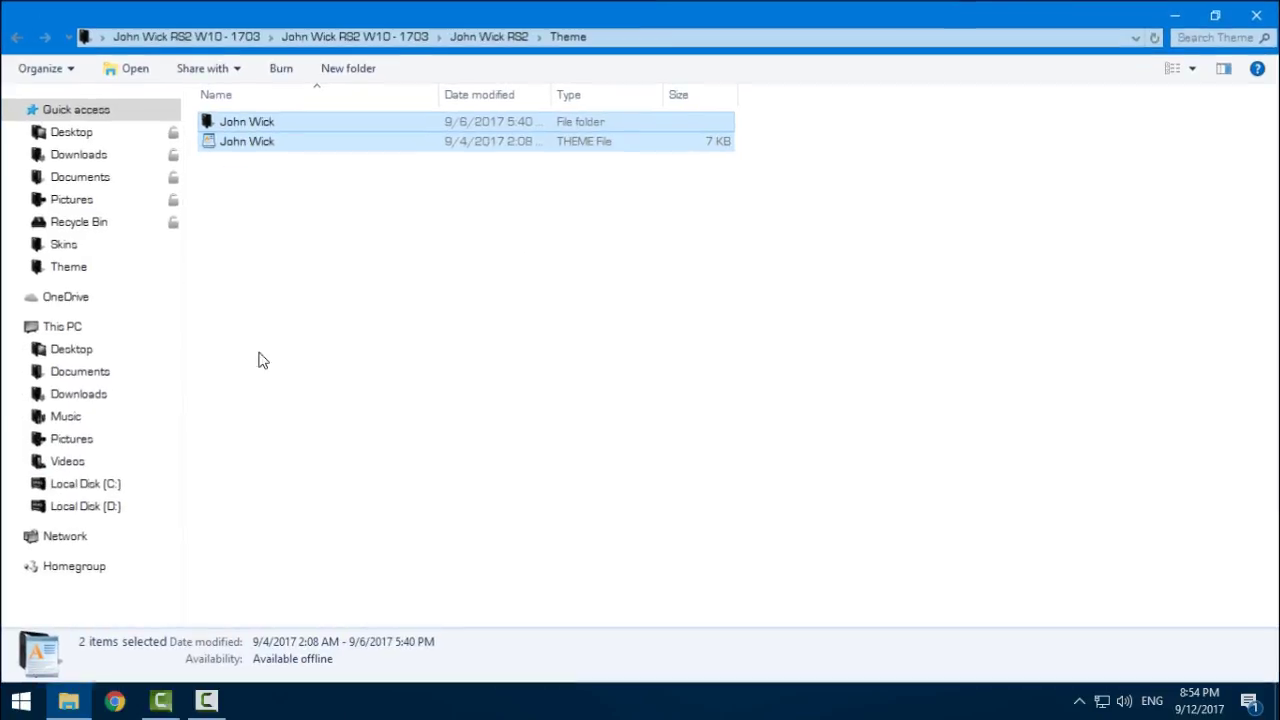
click(94, 328)
click(282, 266)
double_click(282, 266)
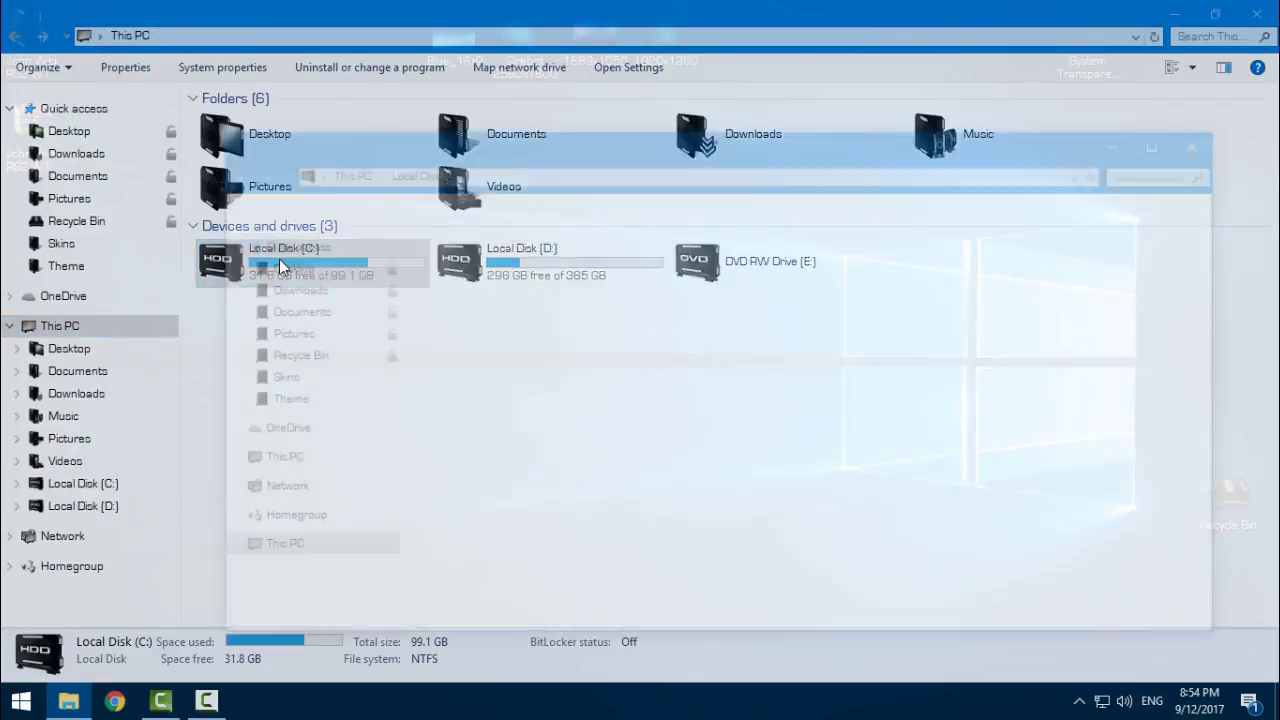
click(477, 453)
double_click(477, 455)
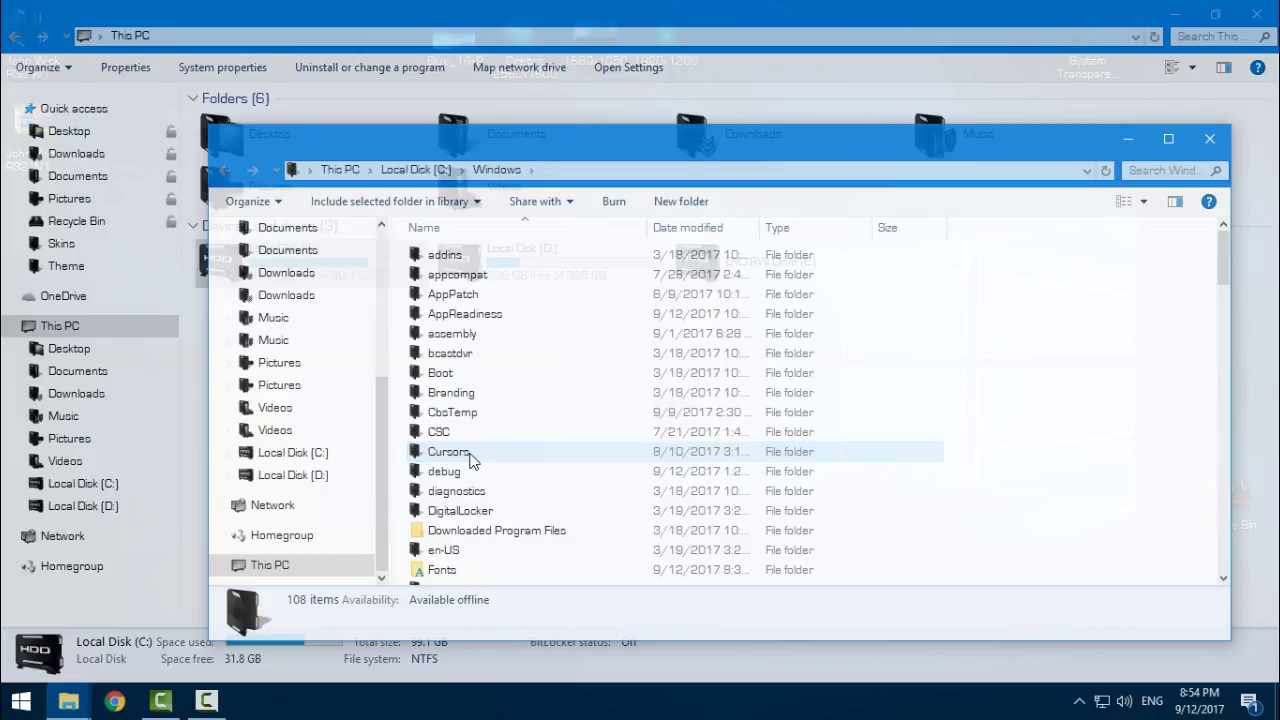
Paste both items into C:\Windows\Resources\Themes and close the Explorer windows.
key(r)
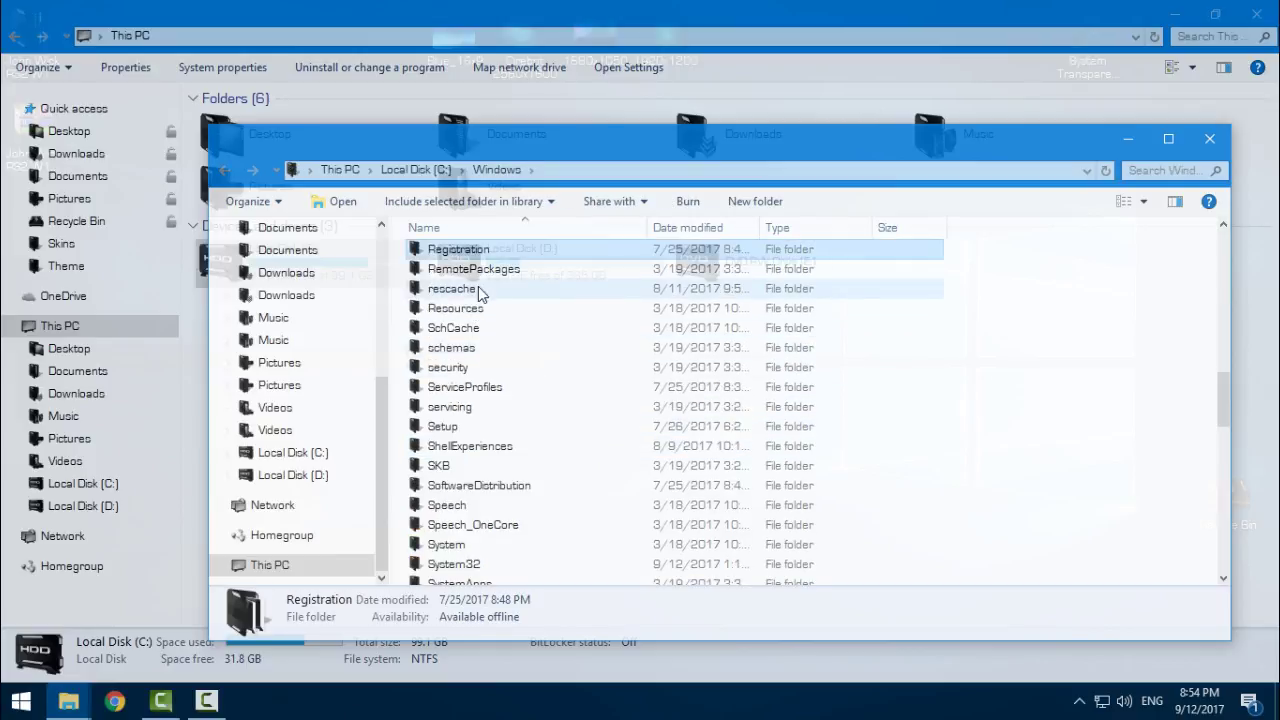
click(462, 310)
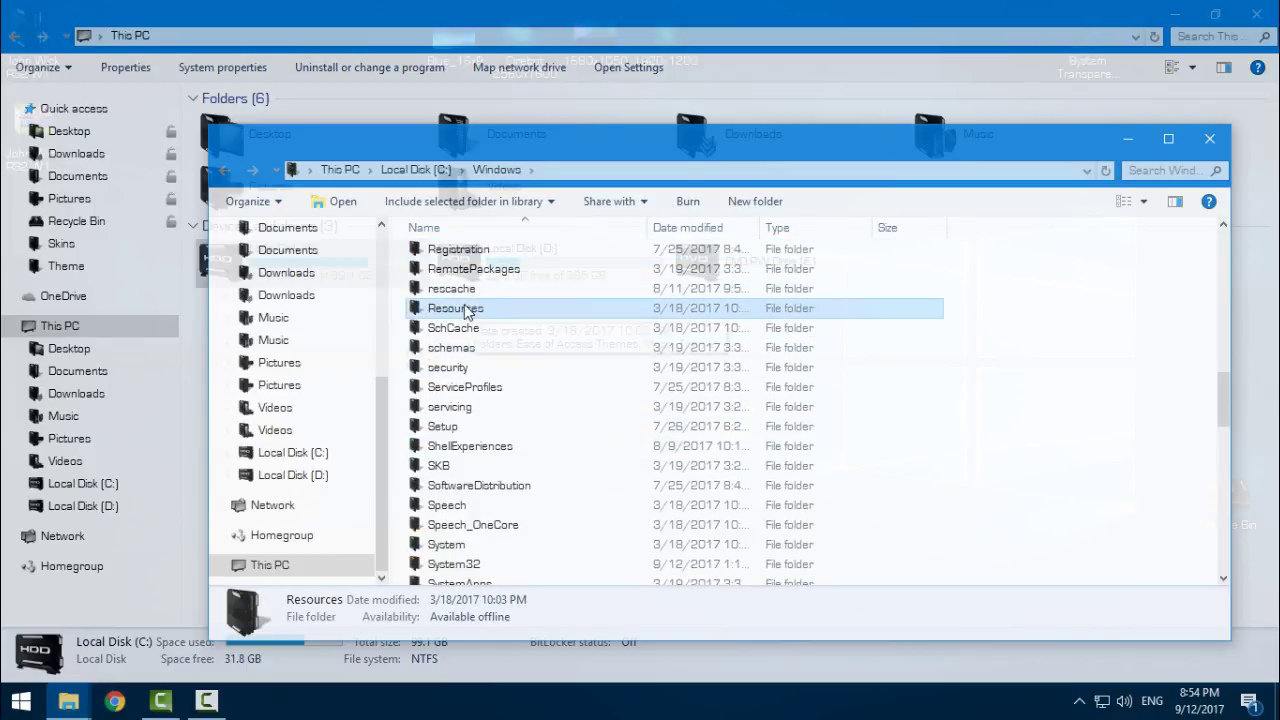
double_click(513, 317)
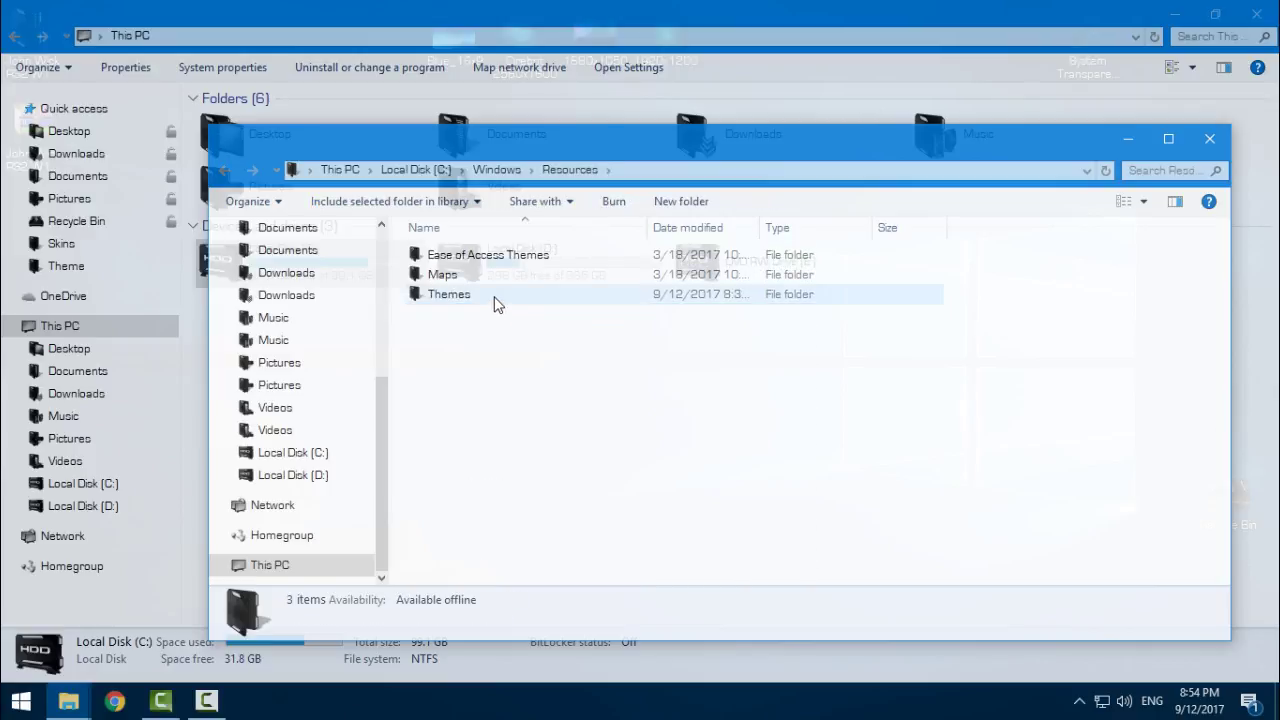
double_click(499, 296)
right_click(1115, 343)
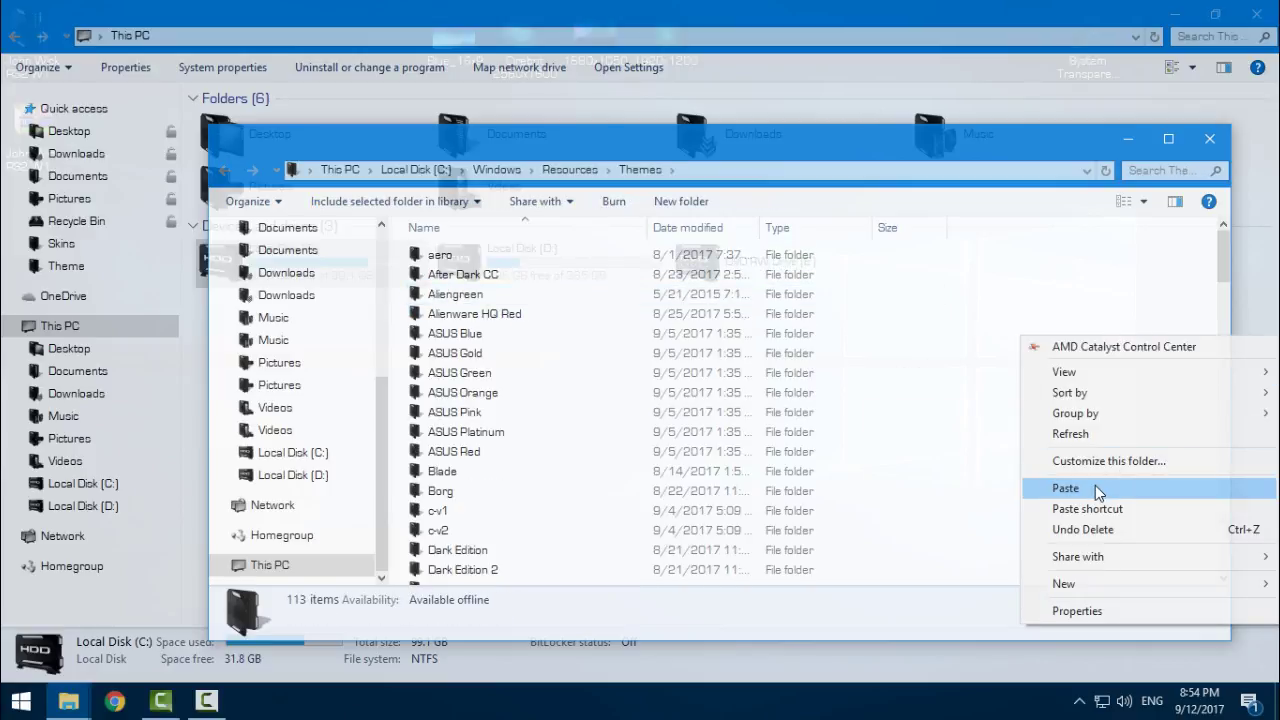
click(1030, 489)
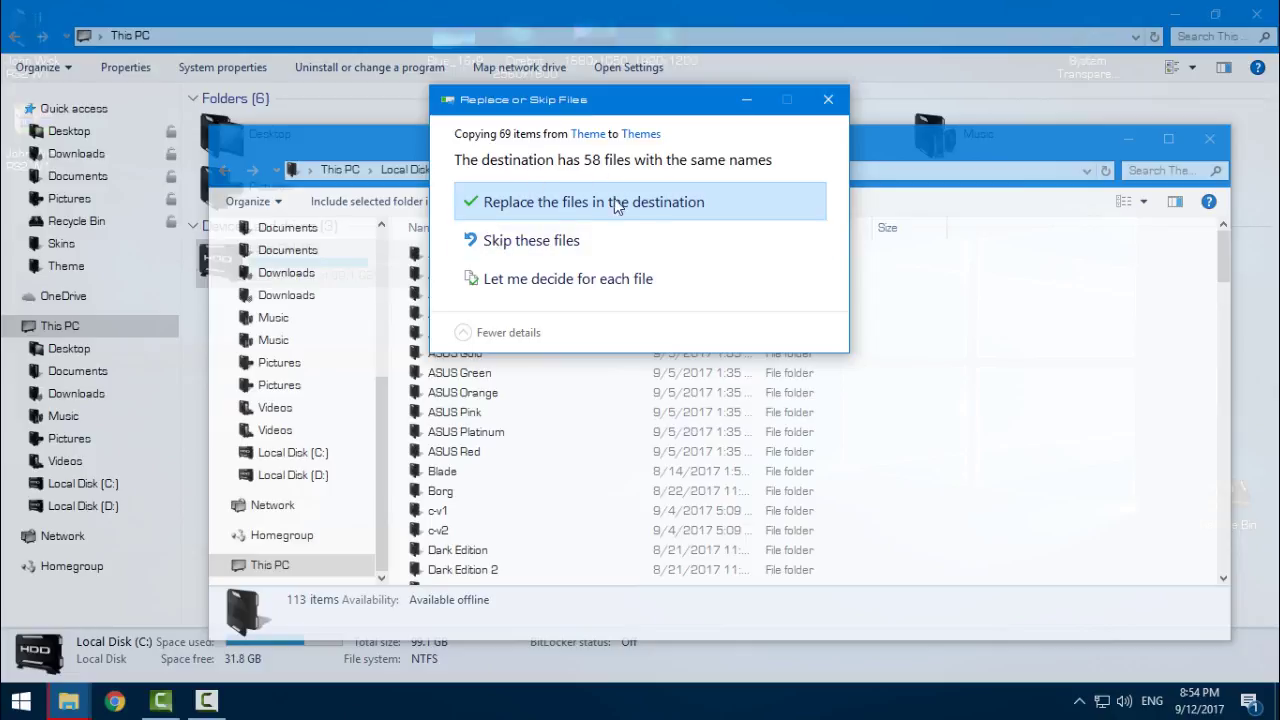
click(533, 242)
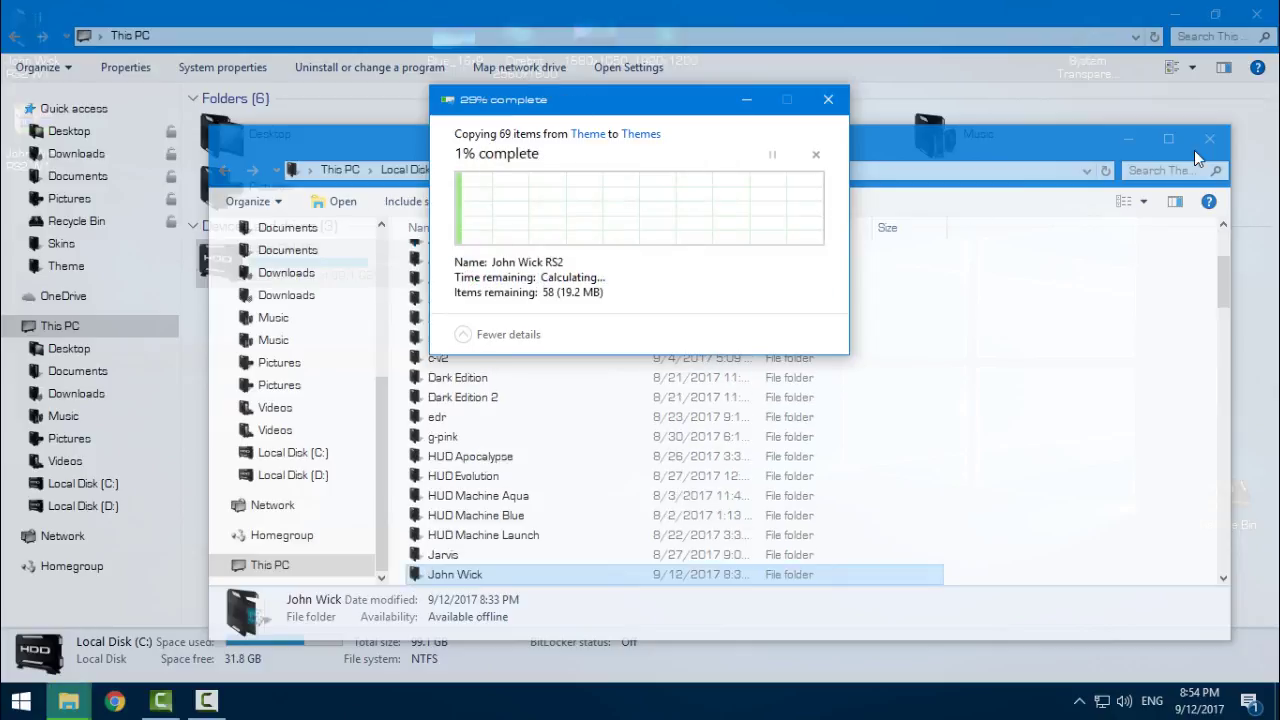
click(1209, 139)
Close This PC, open Personalize > Themes and scroll down to the John Wick theme.
click(1255, 15)
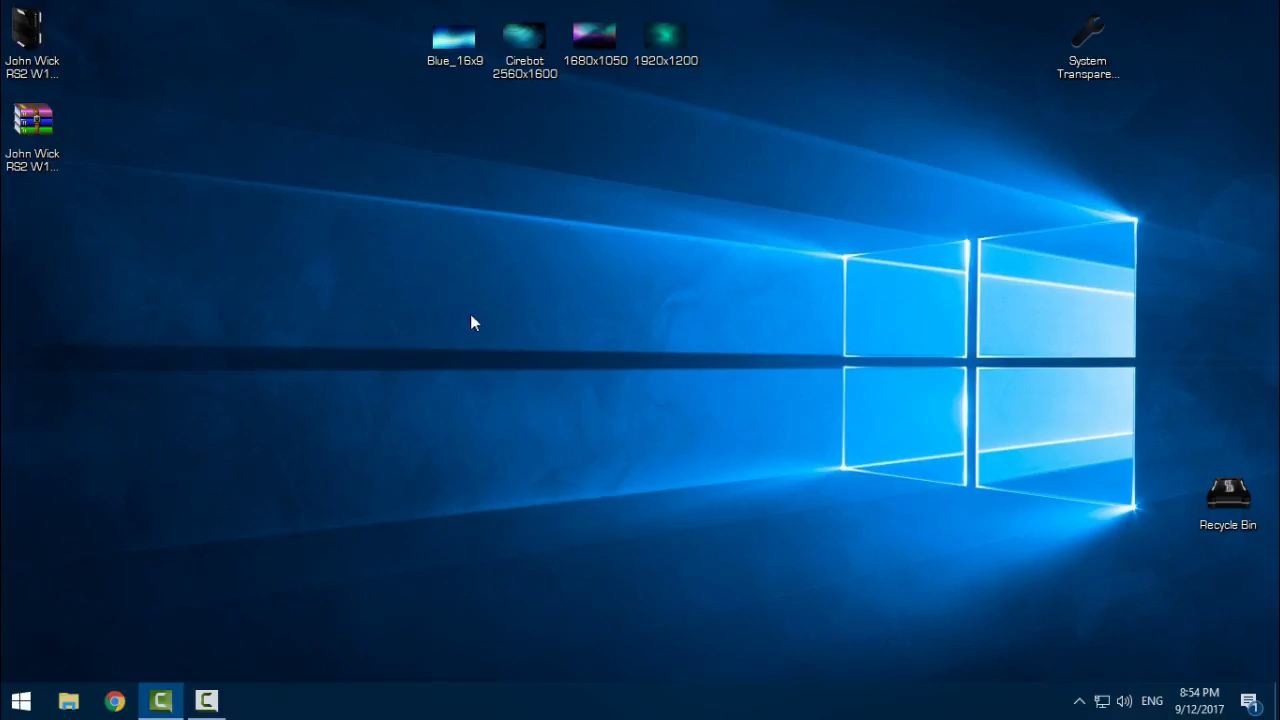
right_click(467, 209)
click(601, 514)
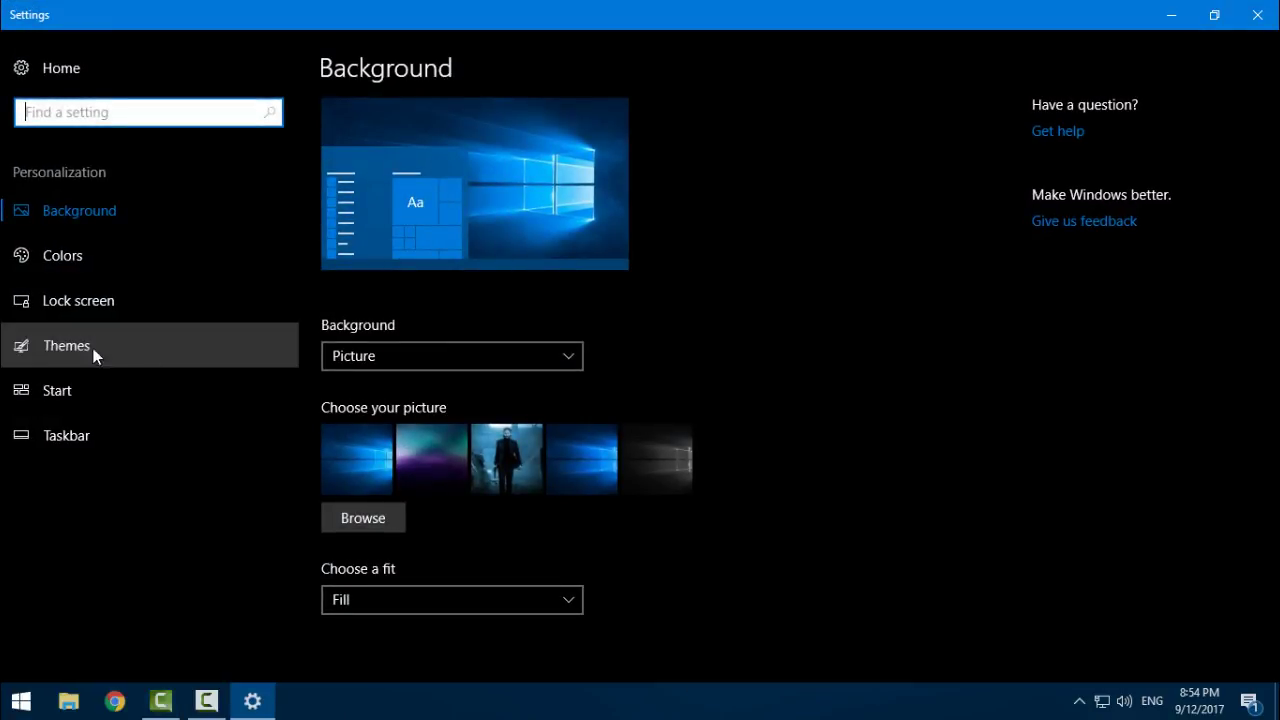
click(85, 349)
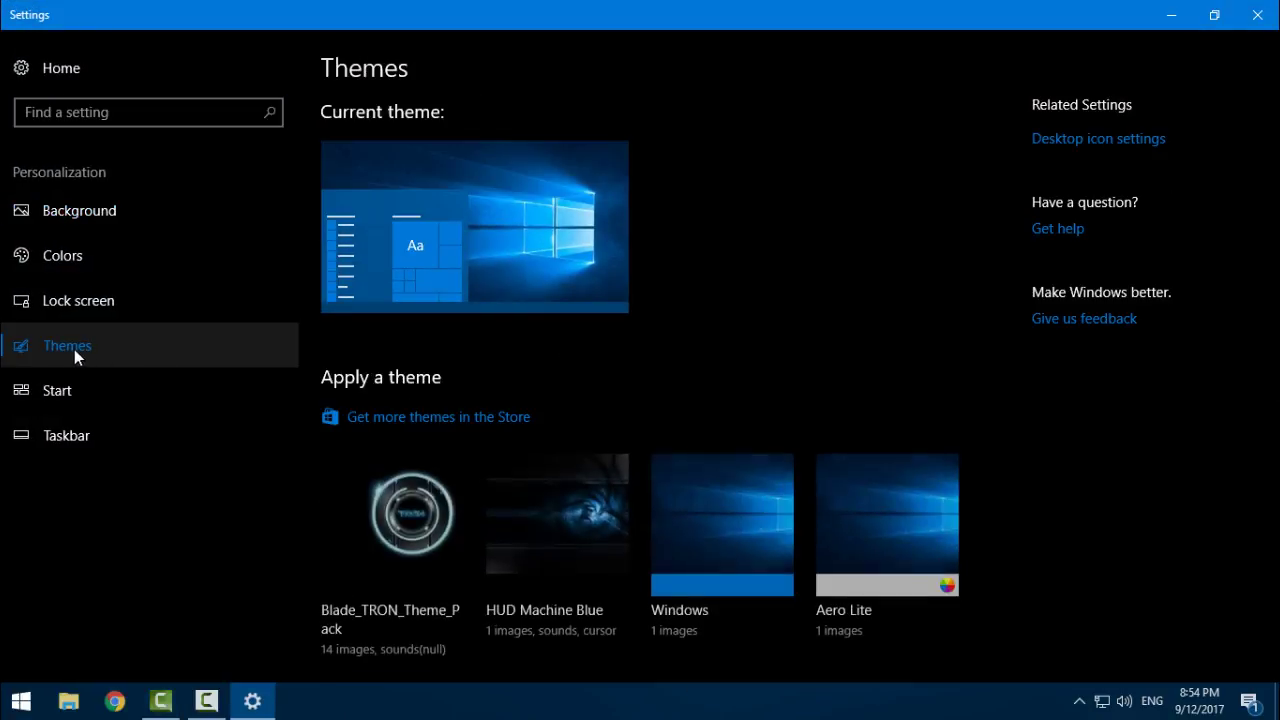
scroll(1051, 454, down, 10)
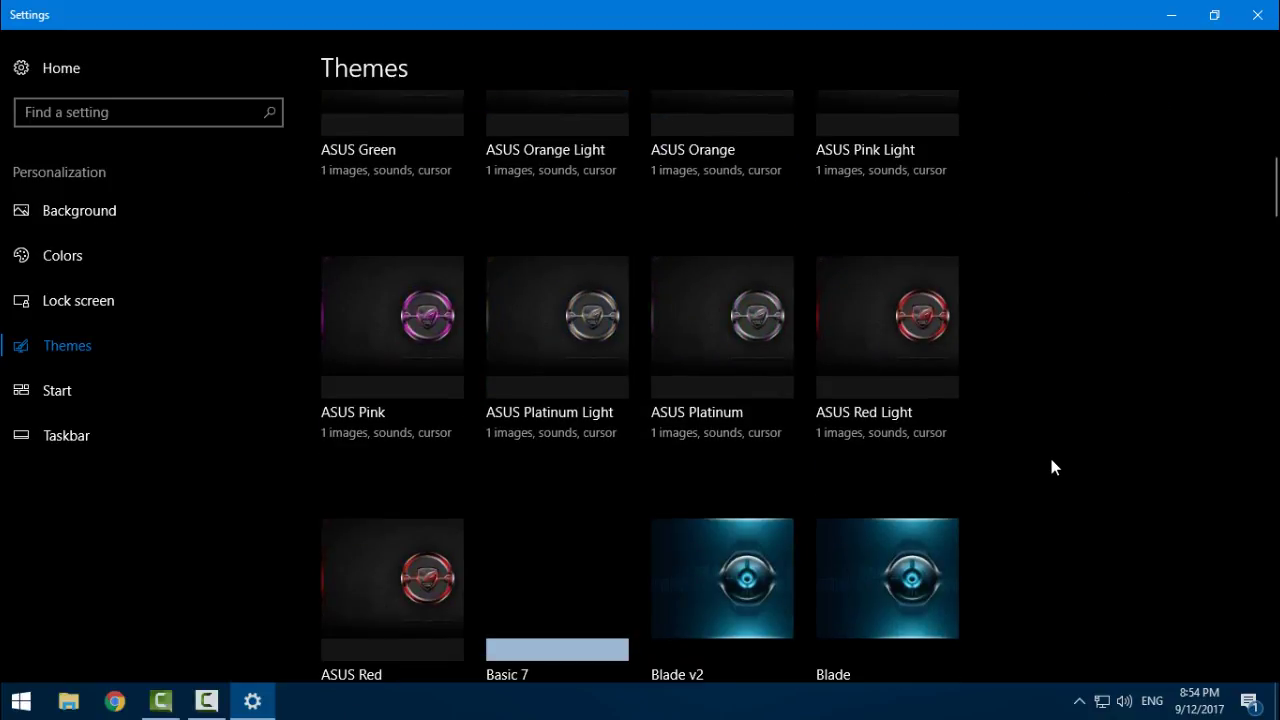
scroll(1049, 467, down, 6)
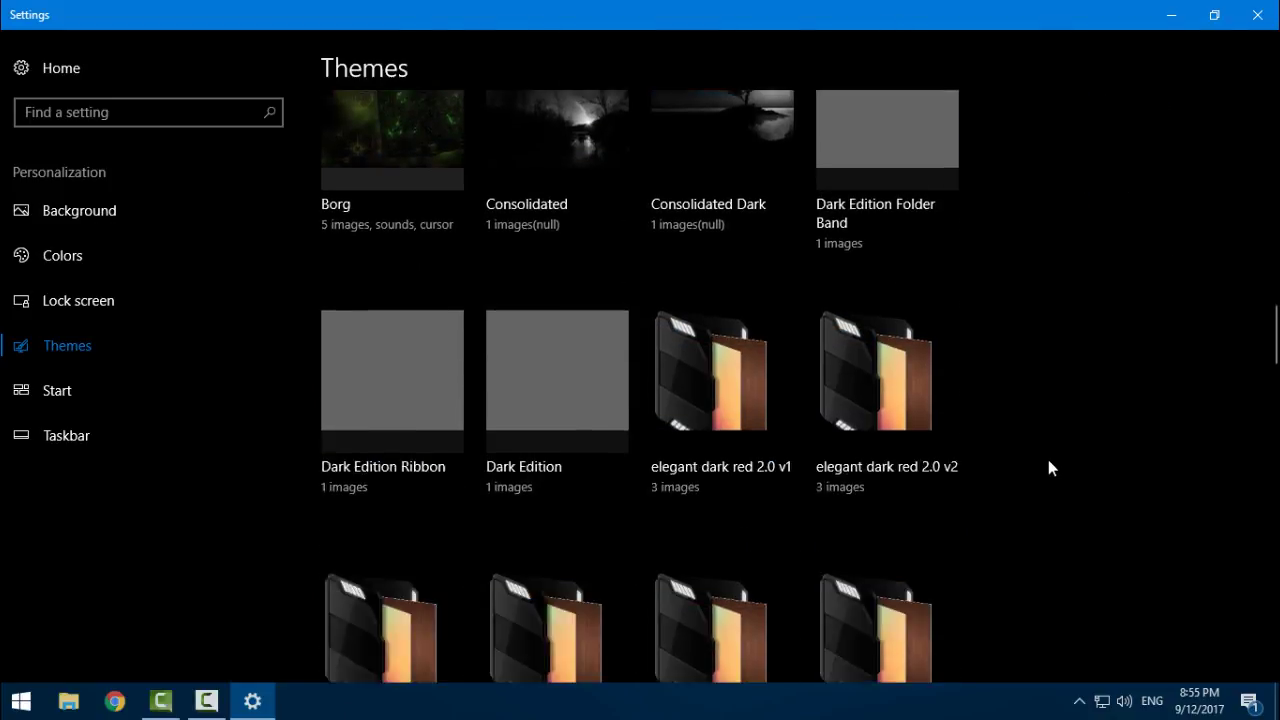
scroll(1048, 467, up, 5)
scroll(1048, 467, down, 6)
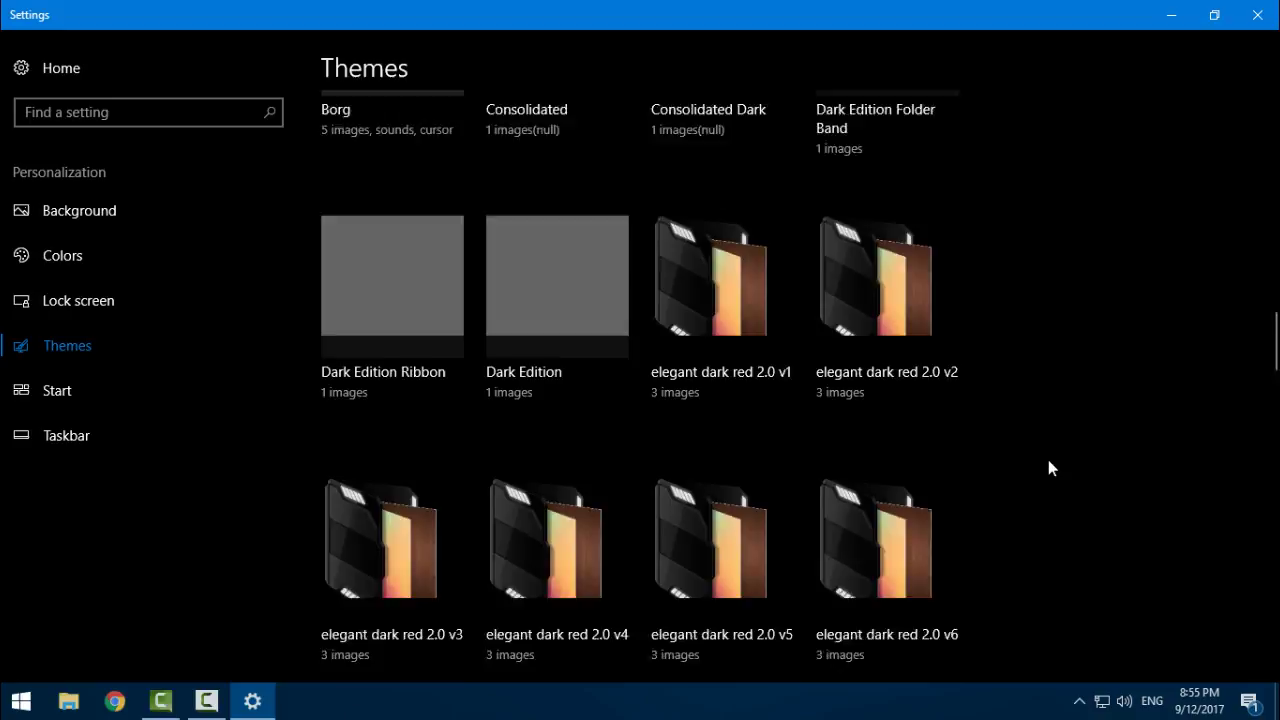
scroll(1048, 467, down, 10)
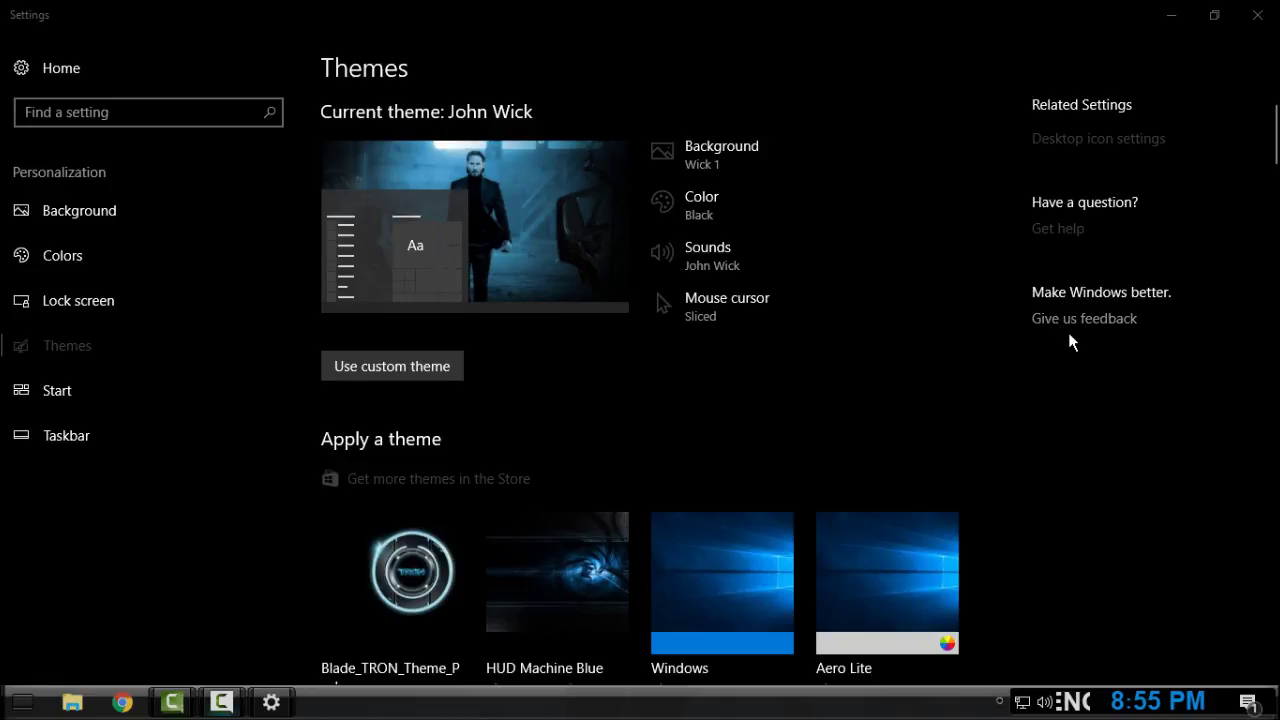
scroll(967, 327, down, 2)
scroll(967, 327, down, 3)
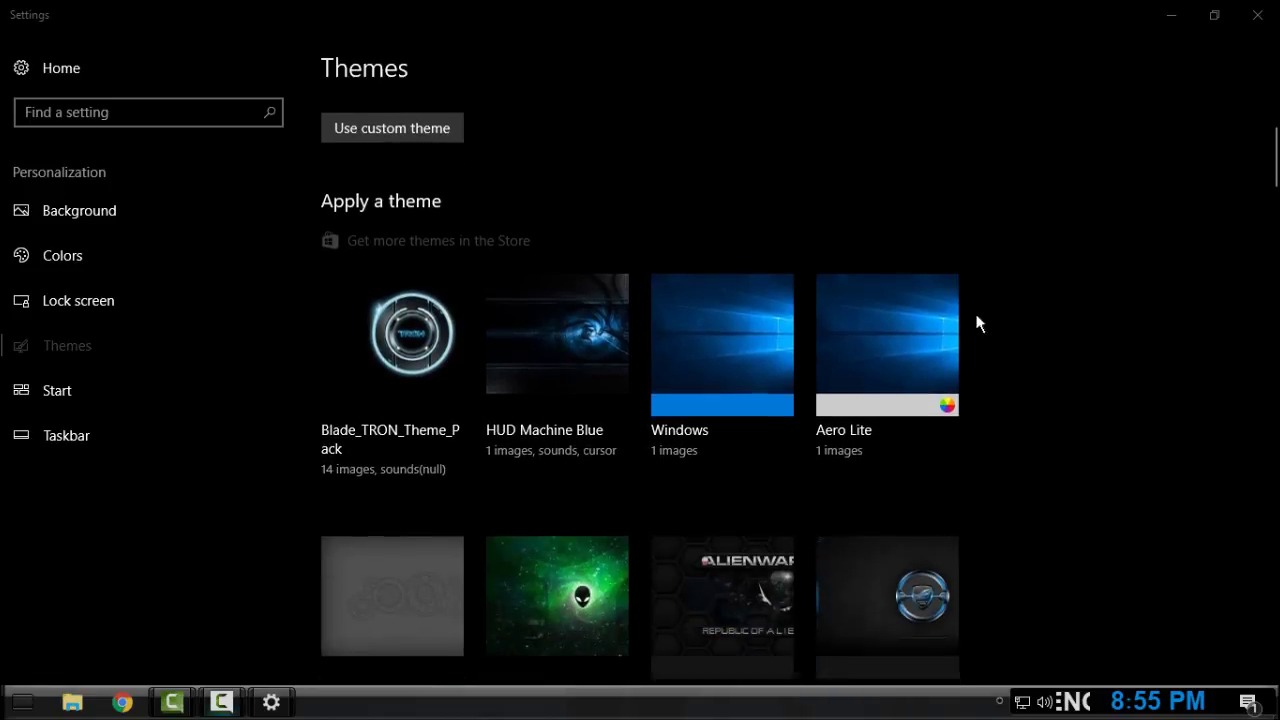
Close Settings, refresh the desktop and clear the desktop icon selection.
click(1248, 14)
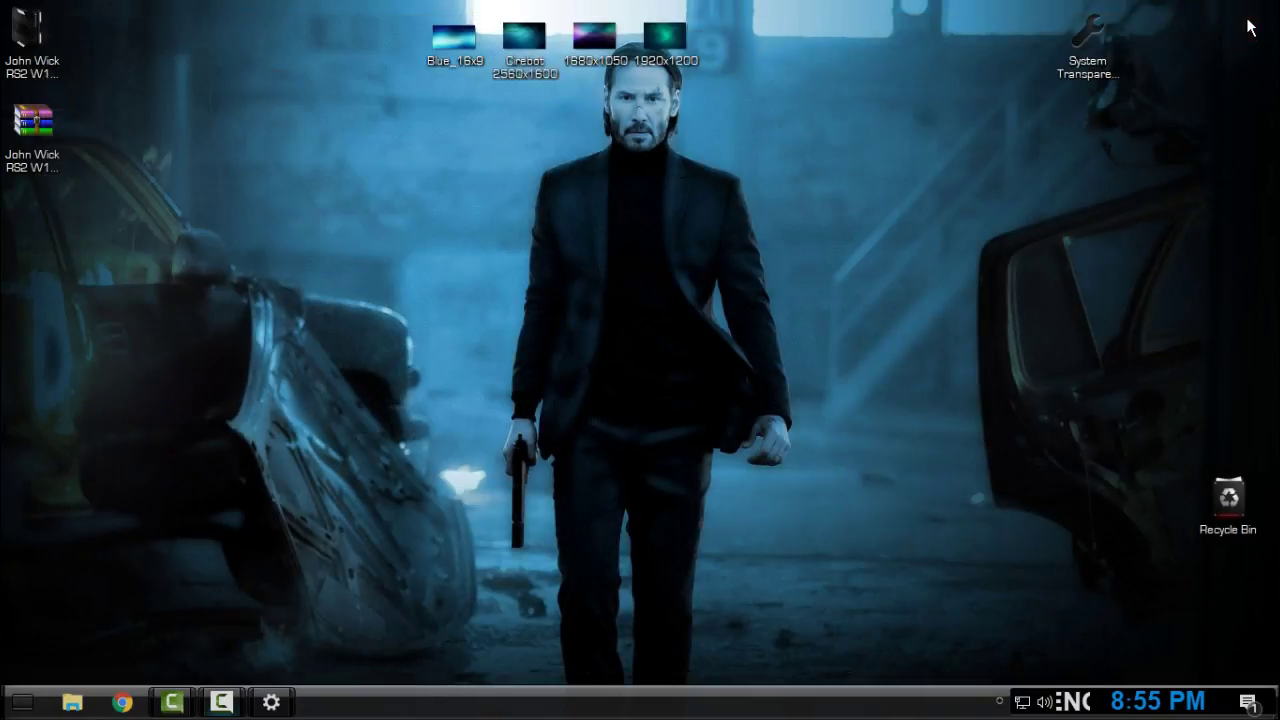
right_click(291, 202)
click(341, 277)
click(30, 38)
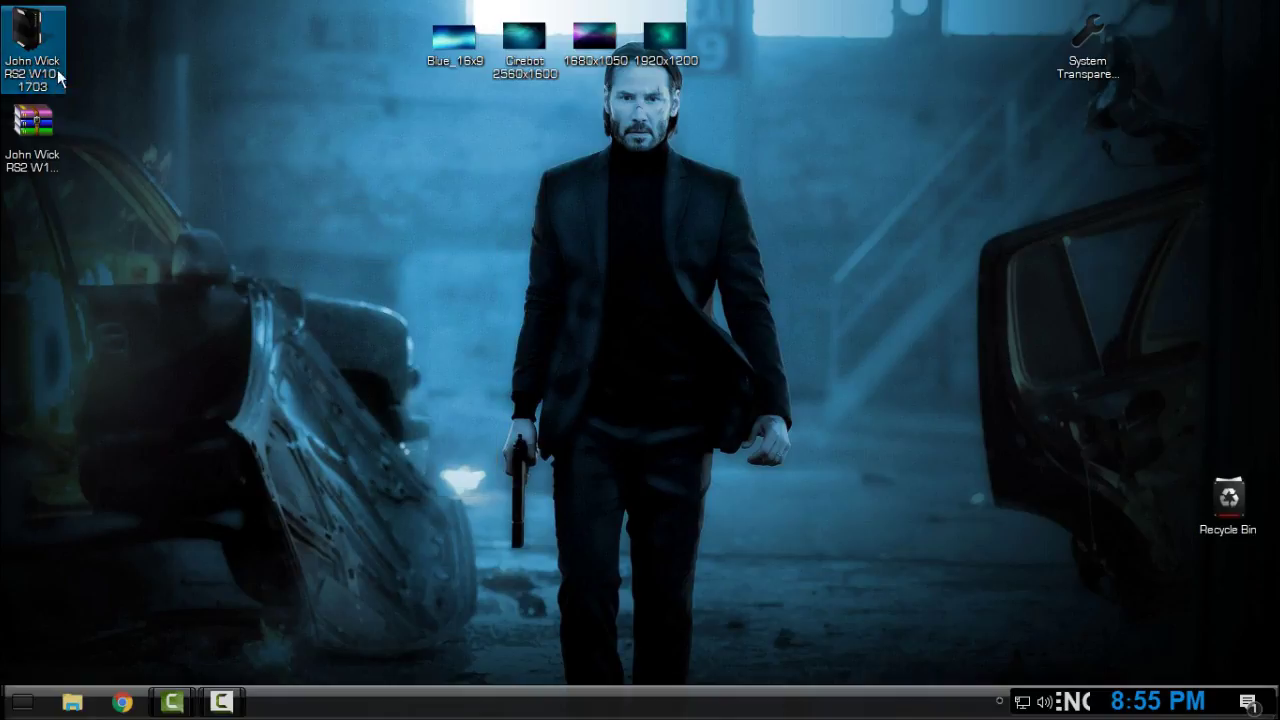
click(492, 147)
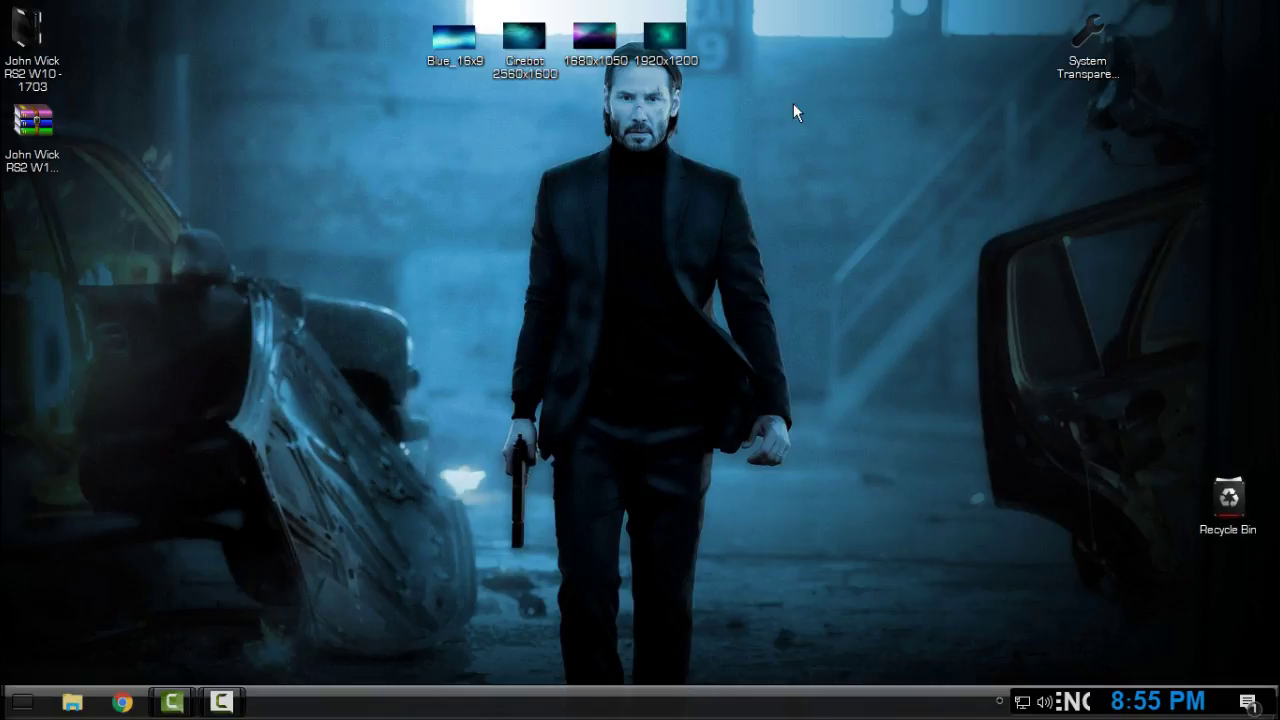
drag(799, 51, 240, 430)
right_click(395, 280)
click(445, 352)
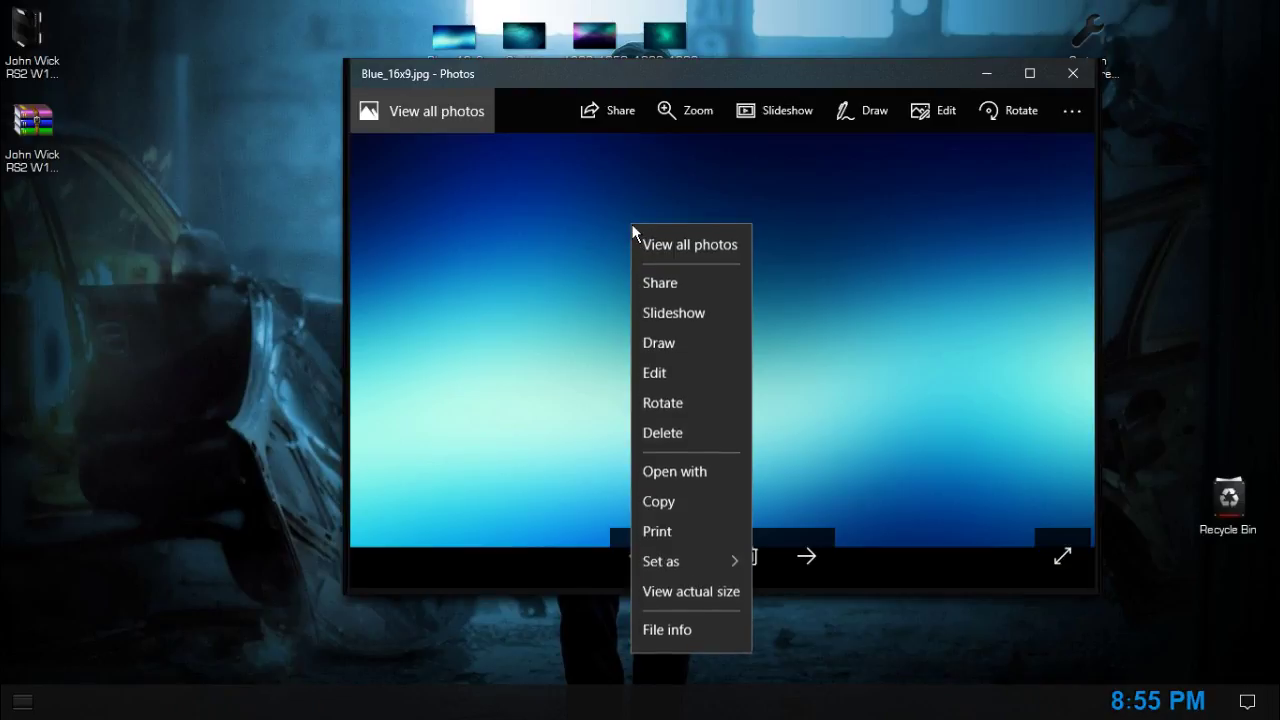
Set Blue_16x9 as the desktop background from Photos and minimize Photos.
mouse_move(697, 563)
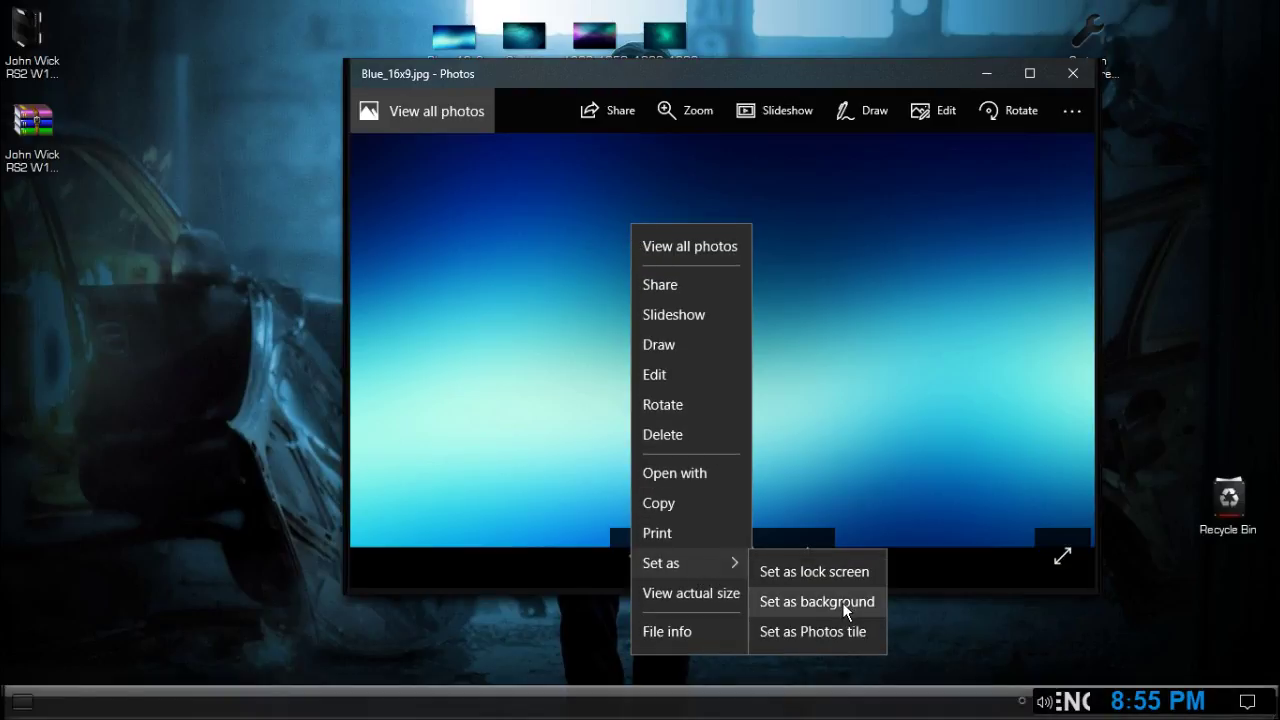
click(842, 602)
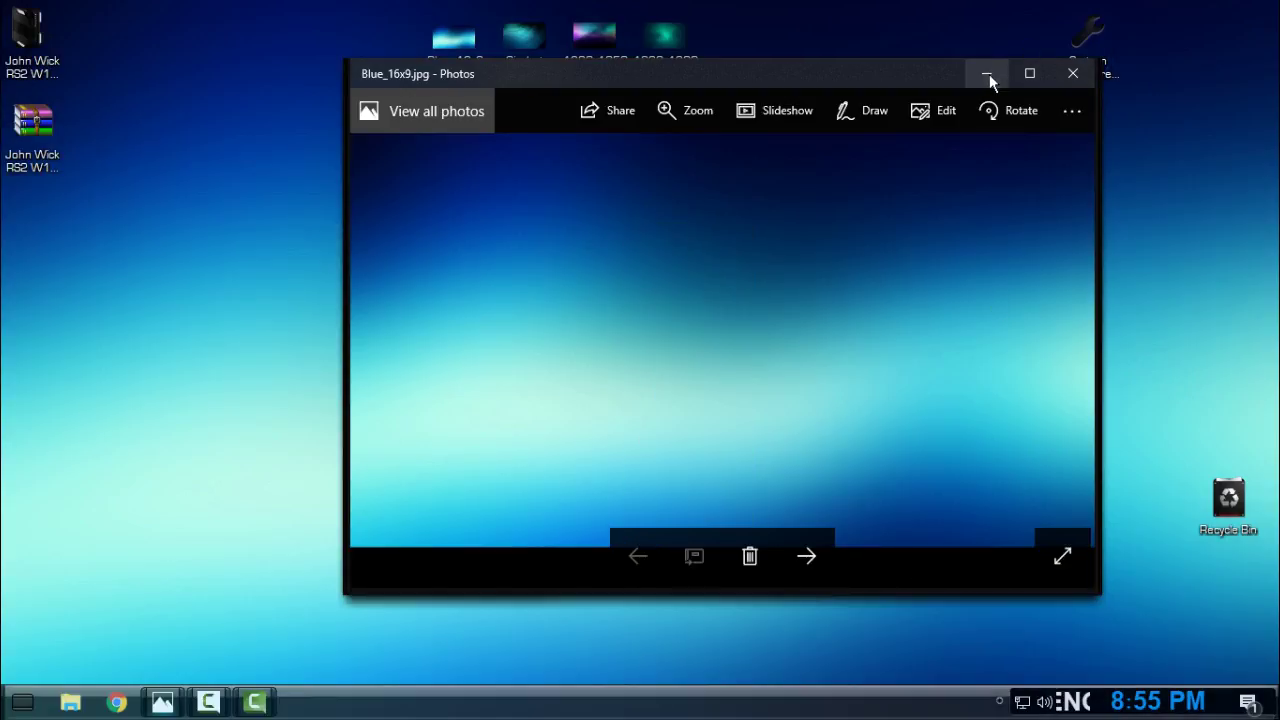
click(987, 74)
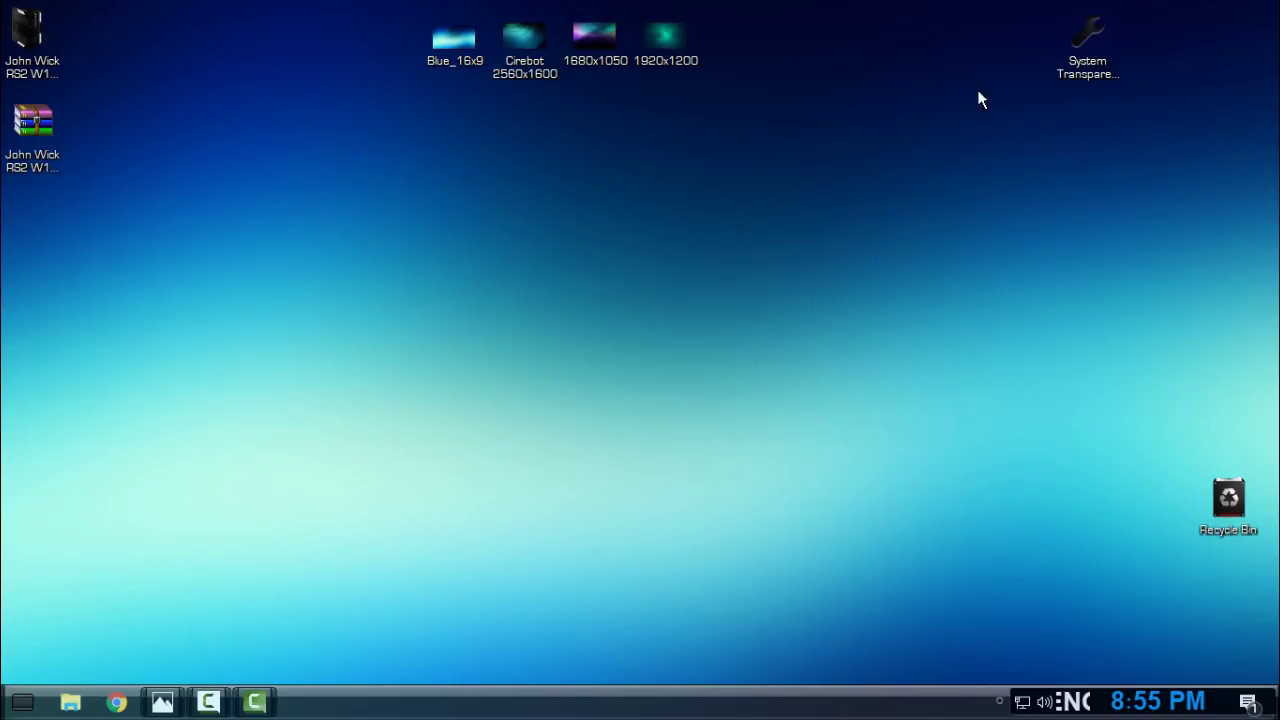
click(24, 702)
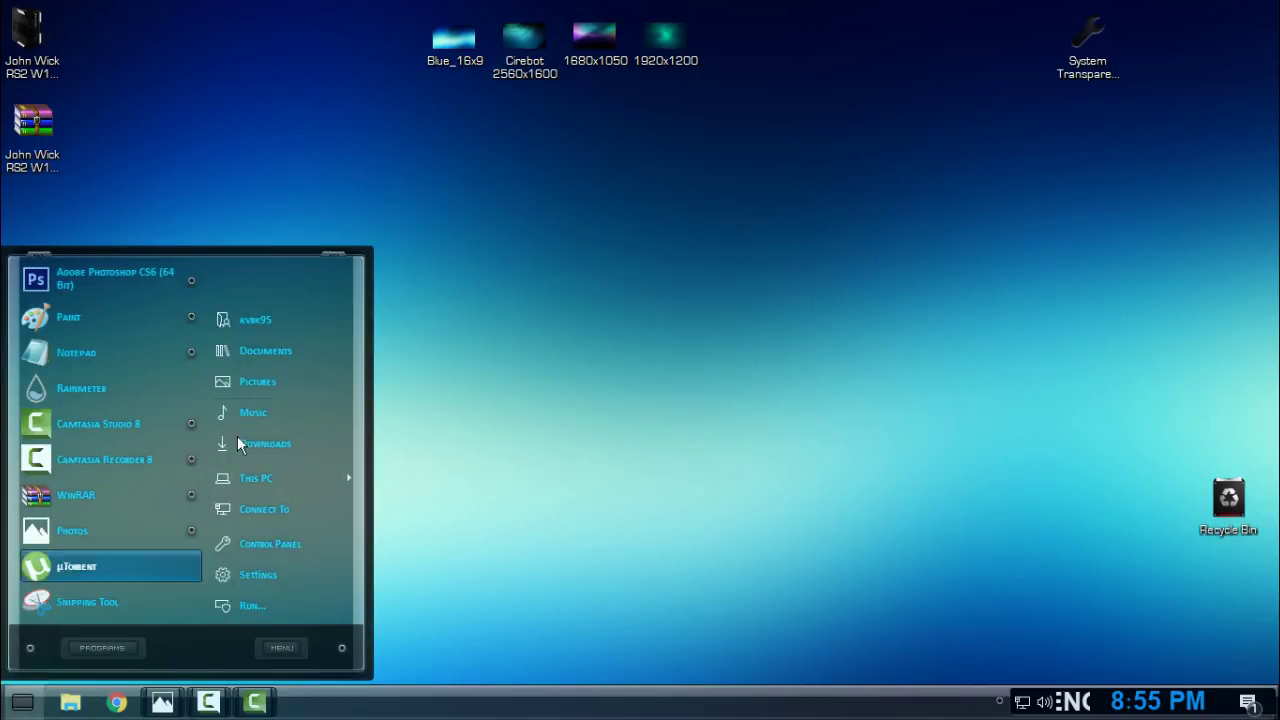
double_click(46, 38)
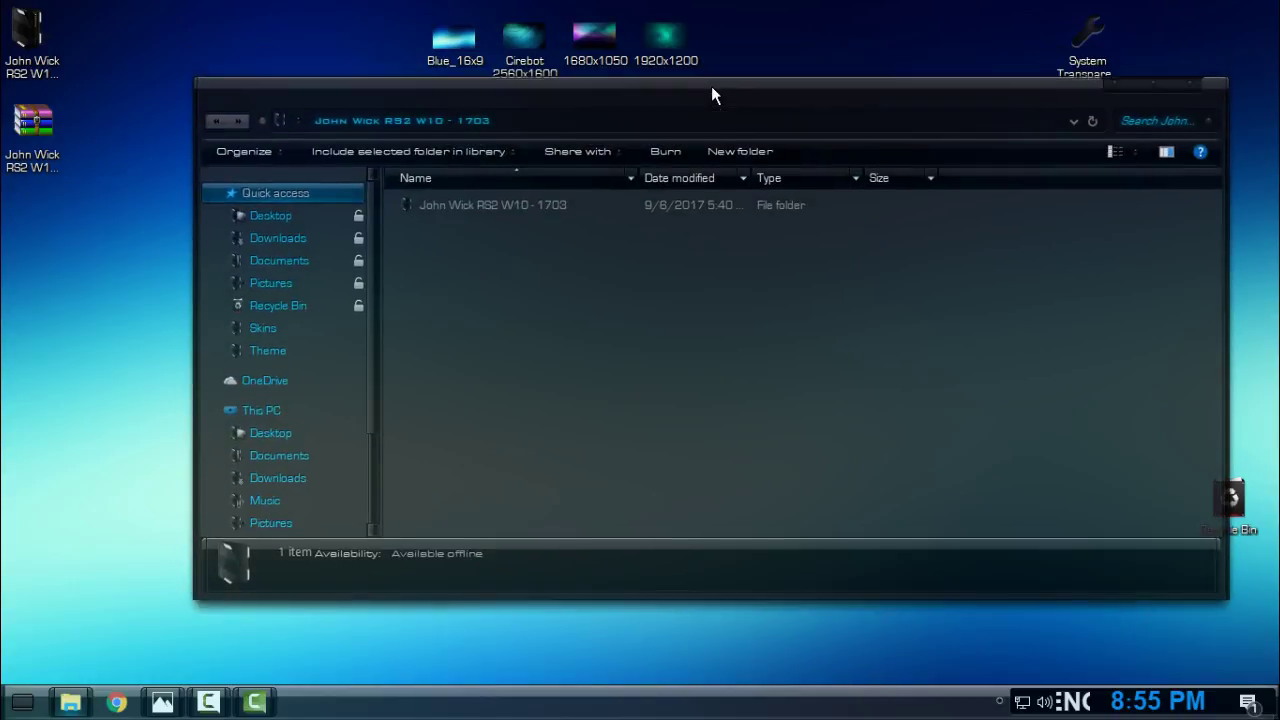
drag(711, 94, 760, 116)
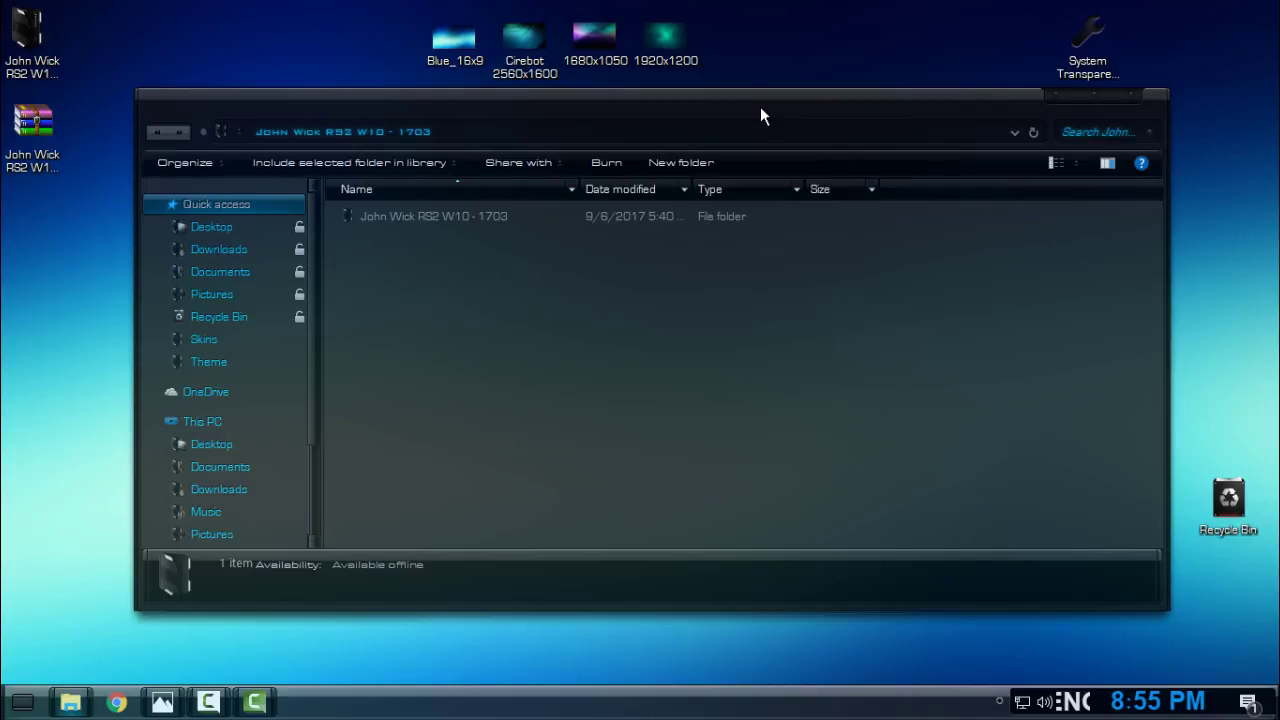
click(1130, 95)
double_click(28, 38)
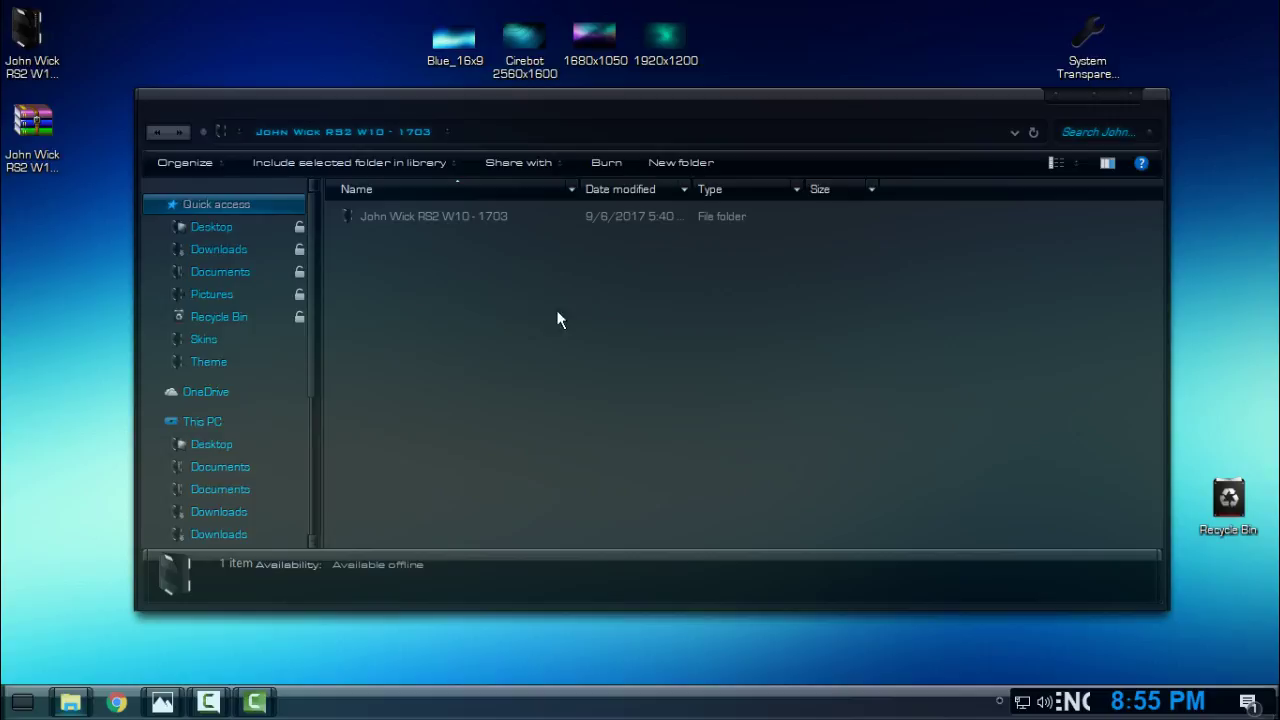
click(1128, 95)
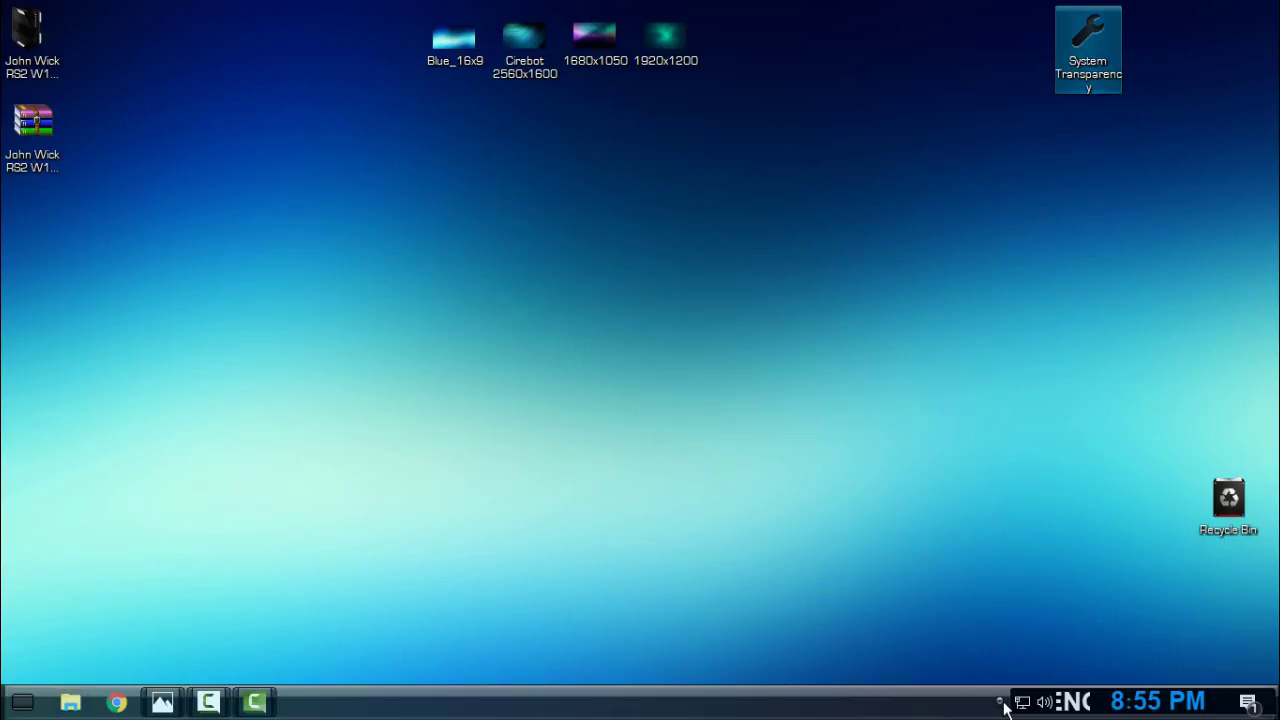
Refresh the desktop, then set transparency 240 in System Transparency's Setup and Info and apply it.
right_click(871, 123)
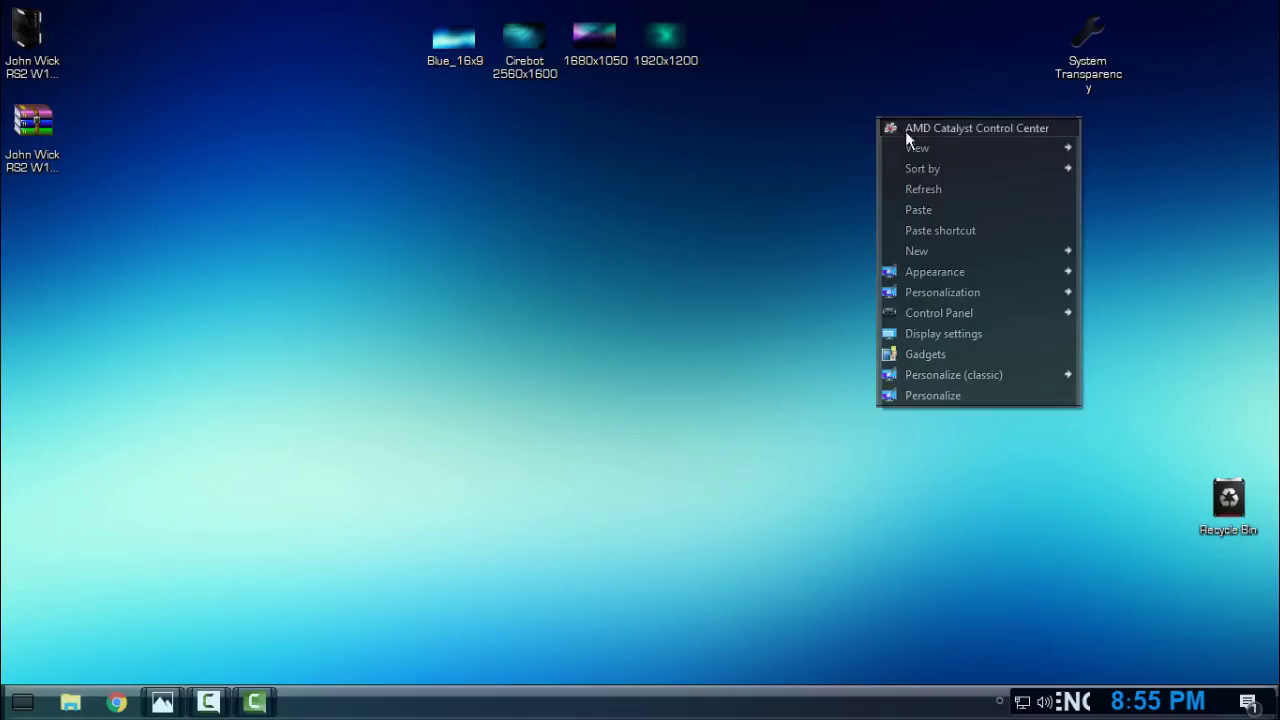
click(941, 192)
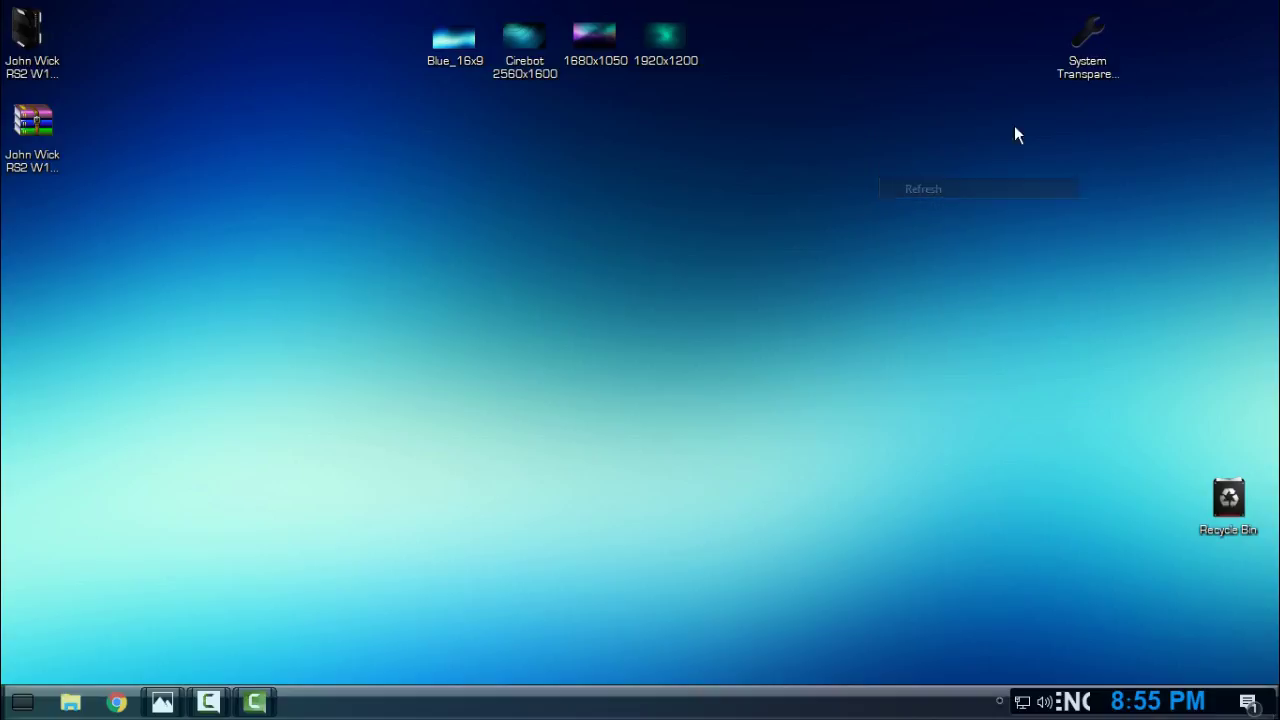
click(999, 701)
right_click(1040, 630)
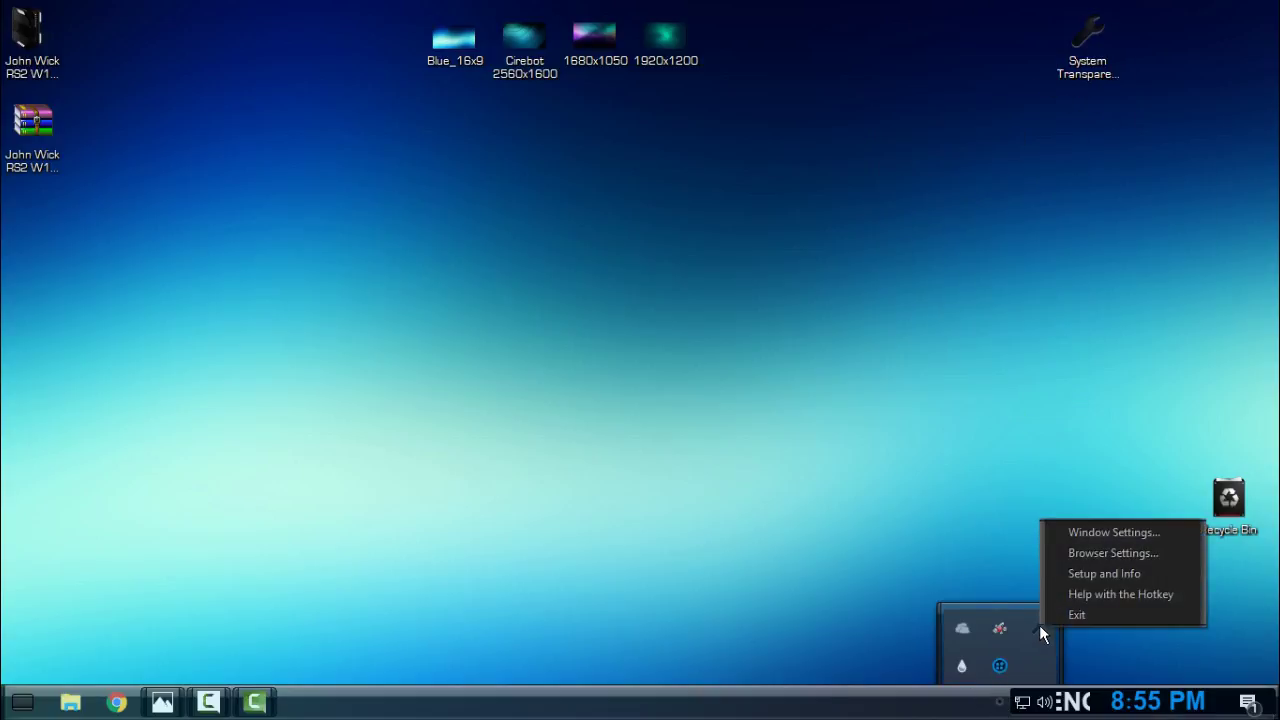
click(1101, 574)
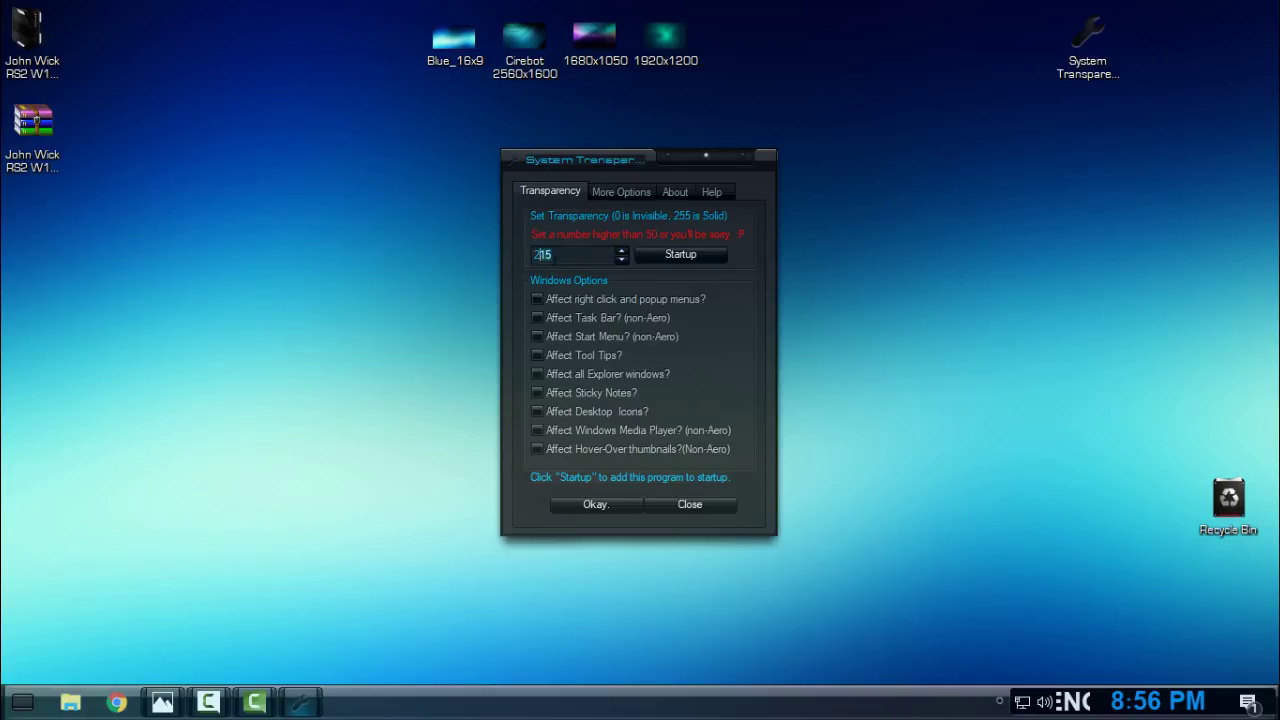
text(240)
click(595, 503)
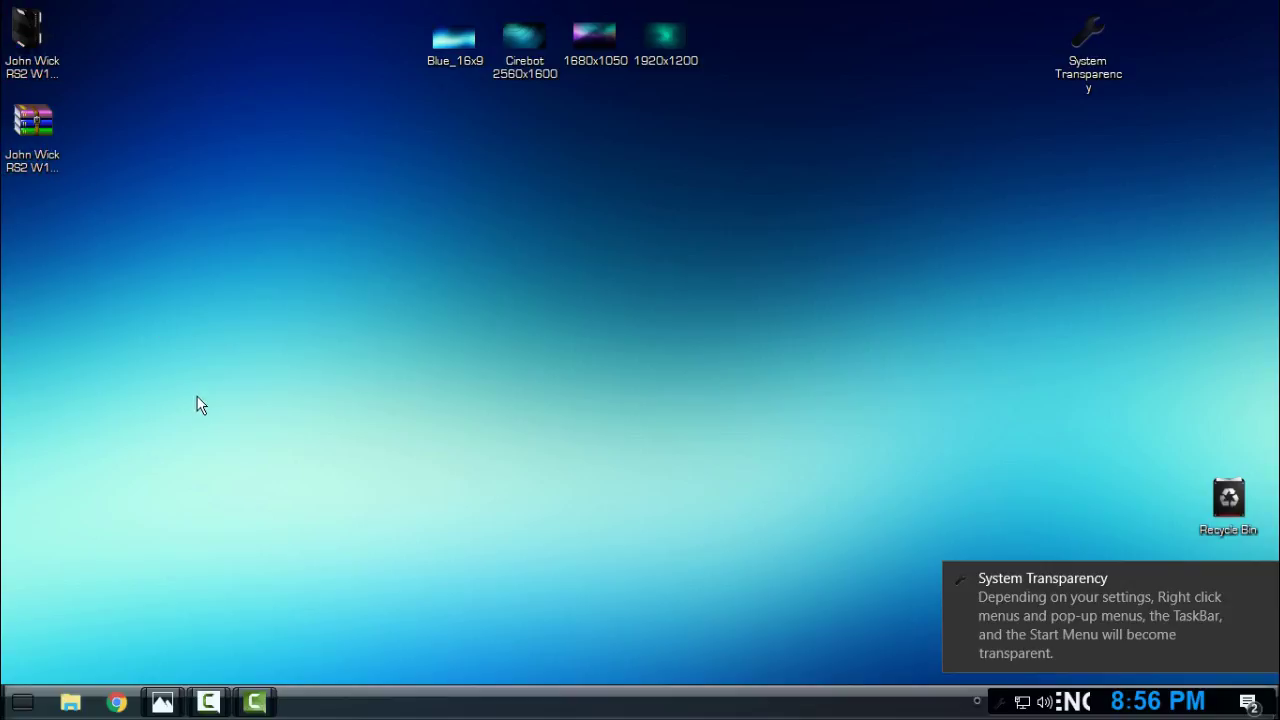
Check an Explorer window, then set System Transparency to 230 via Setup and Info.
click(70, 702)
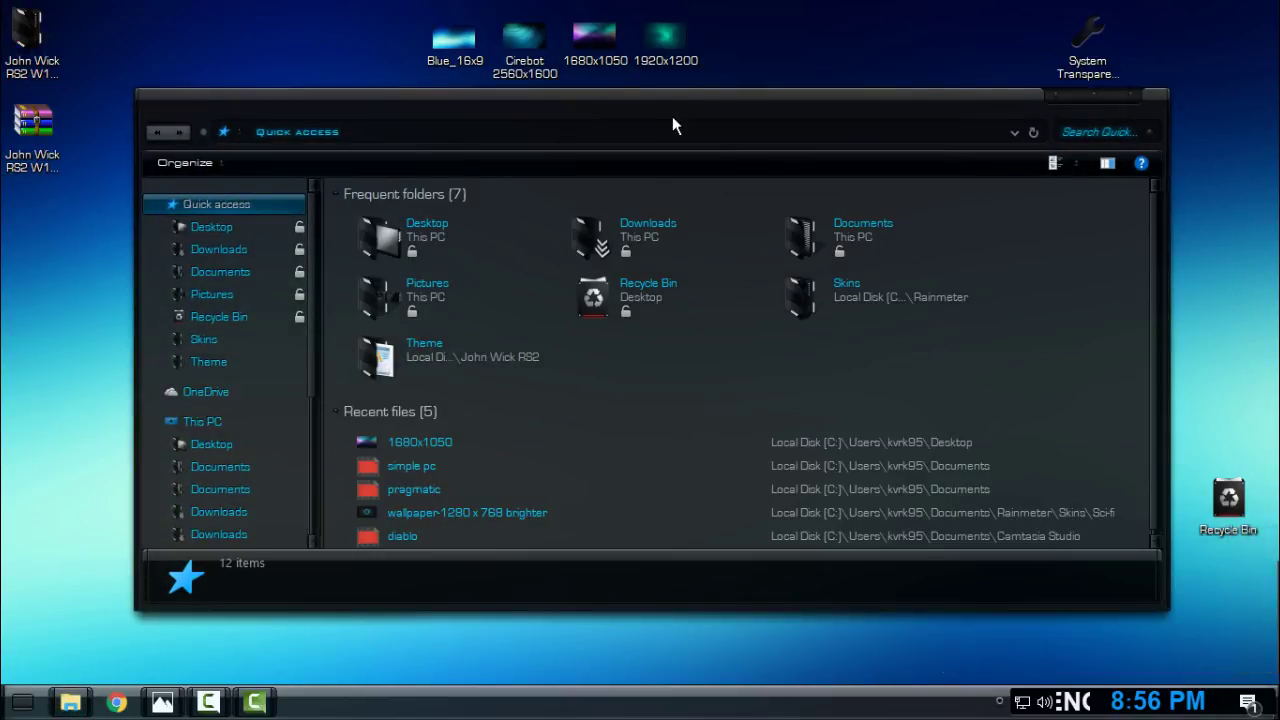
drag(672, 116, 544, 118)
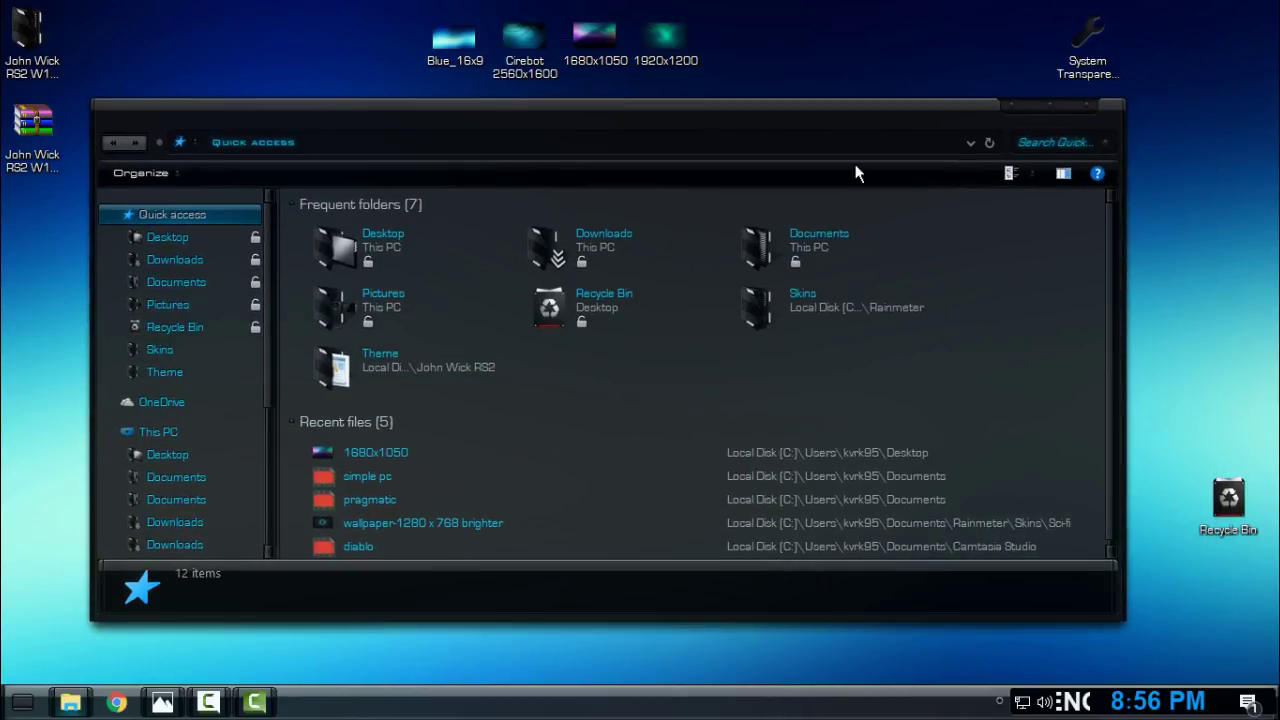
click(1088, 104)
click(1003, 705)
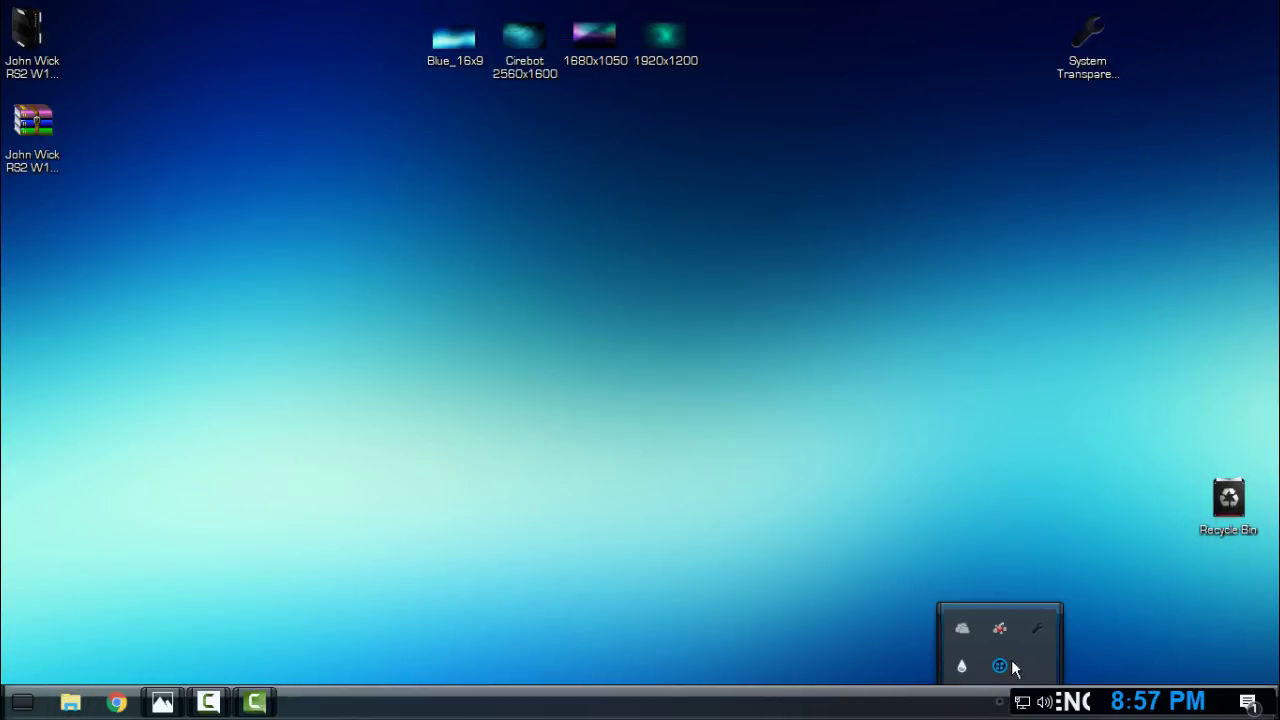
right_click(1039, 630)
click(1070, 580)
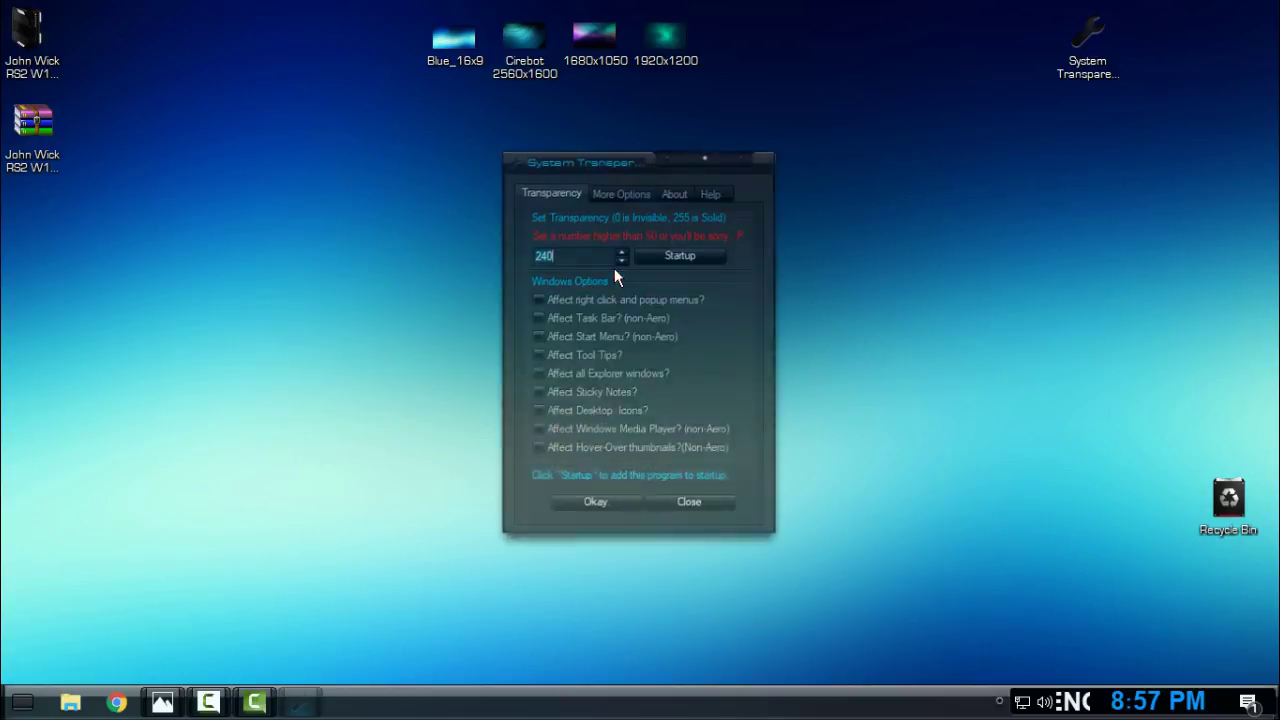
text(230)
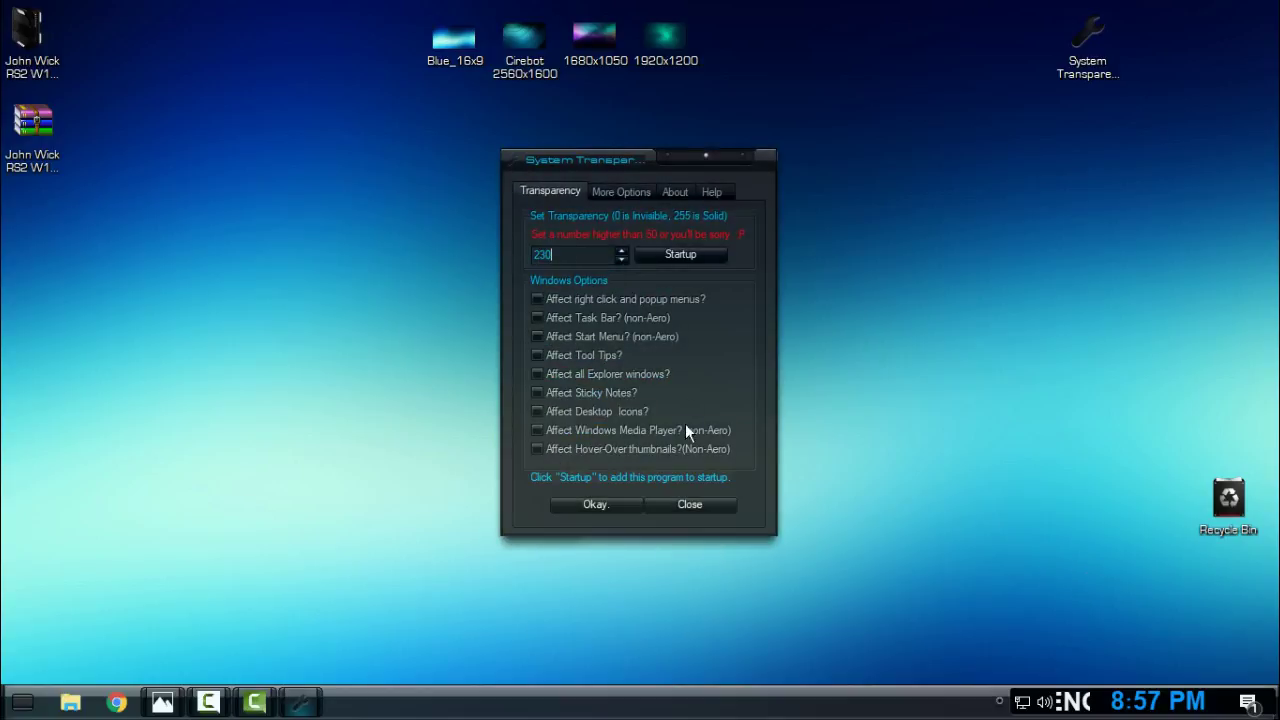
click(621, 505)
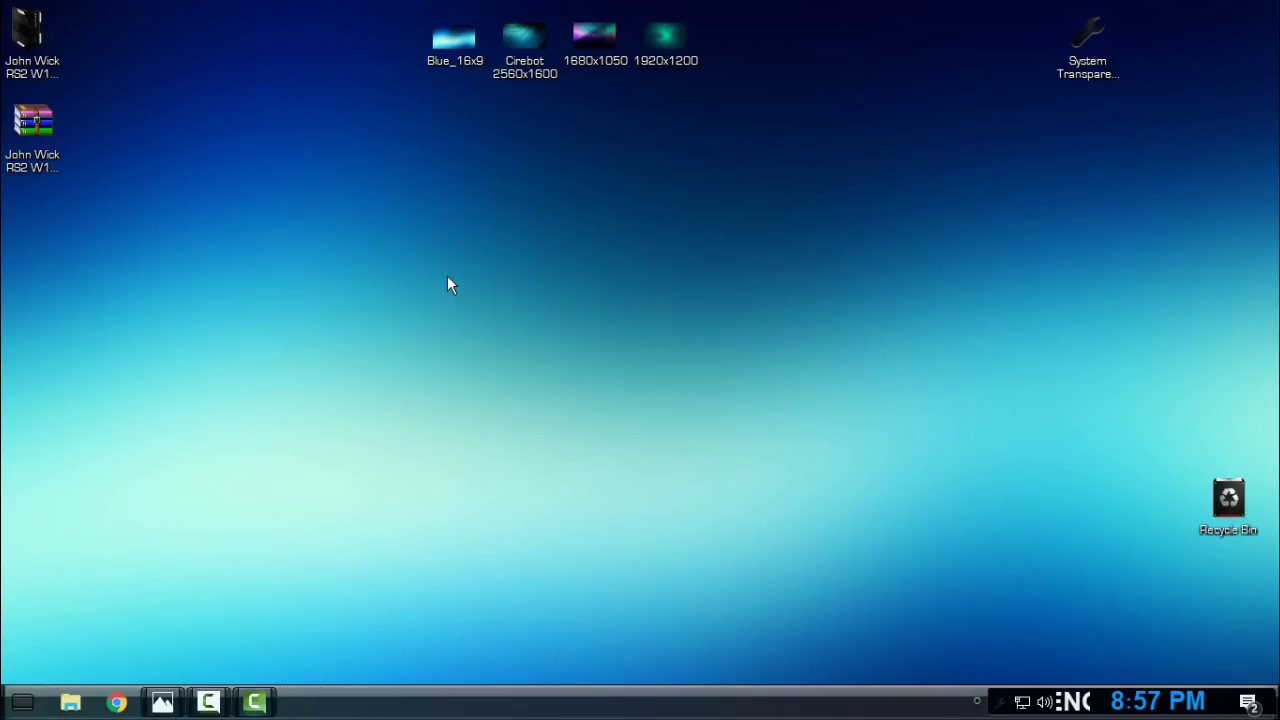
Open and close the John Wick RS2 W10 - 1703 folder, dismiss the notification, refresh the desktop.
double_click(28, 38)
drag(803, 109, 831, 106)
click(1112, 106)
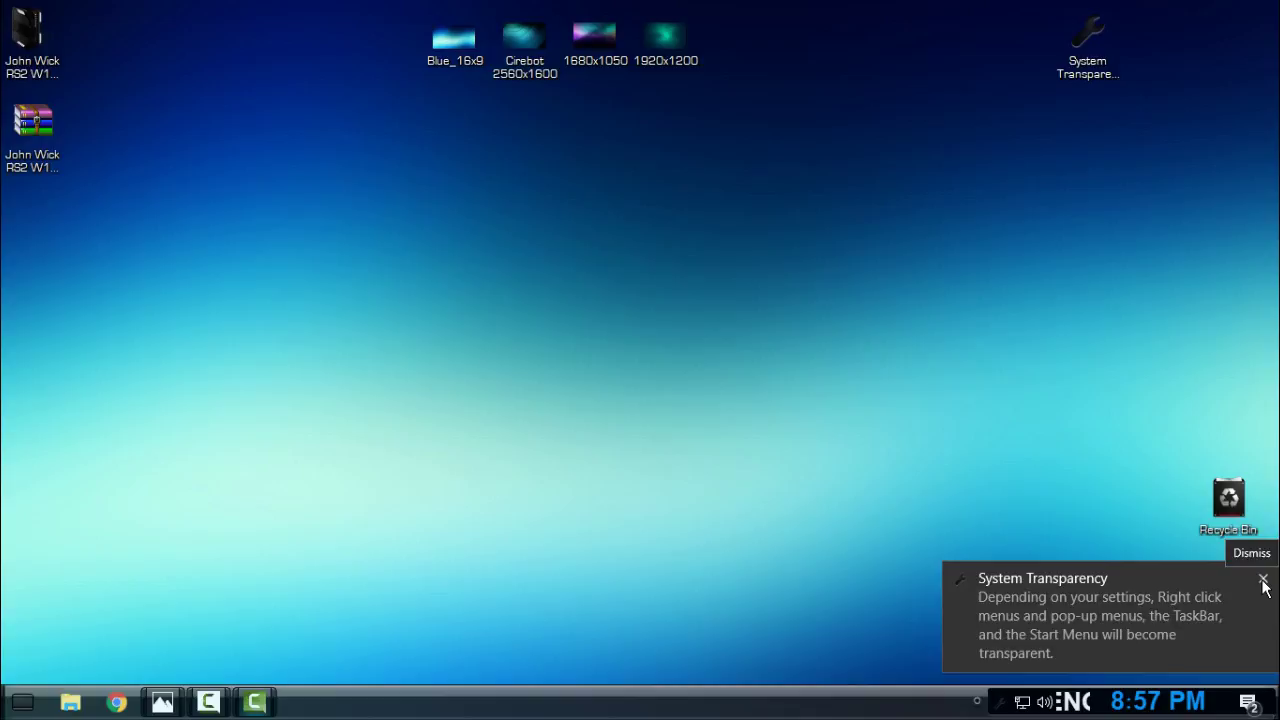
click(1261, 579)
right_click(583, 138)
click(641, 208)
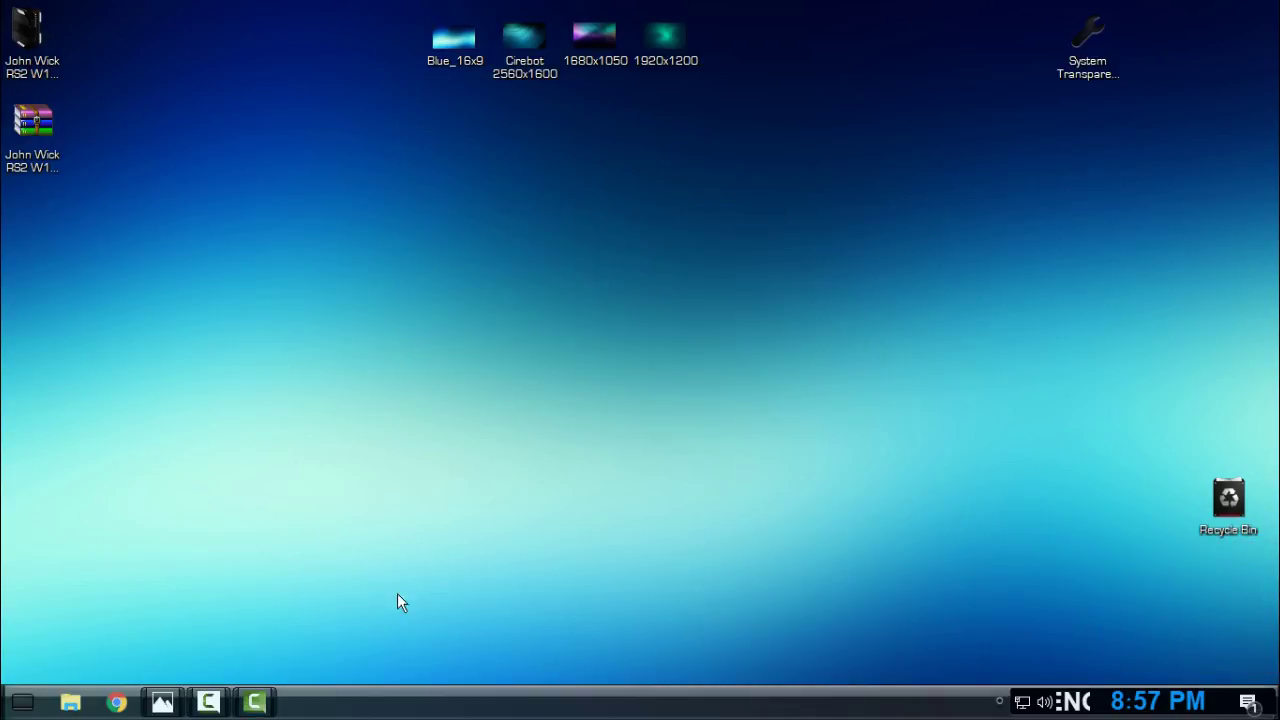
In Photos, advance to Cirebot 2560x1600, set it as background, minimize, then launch Explorer.
click(162, 702)
click(825, 555)
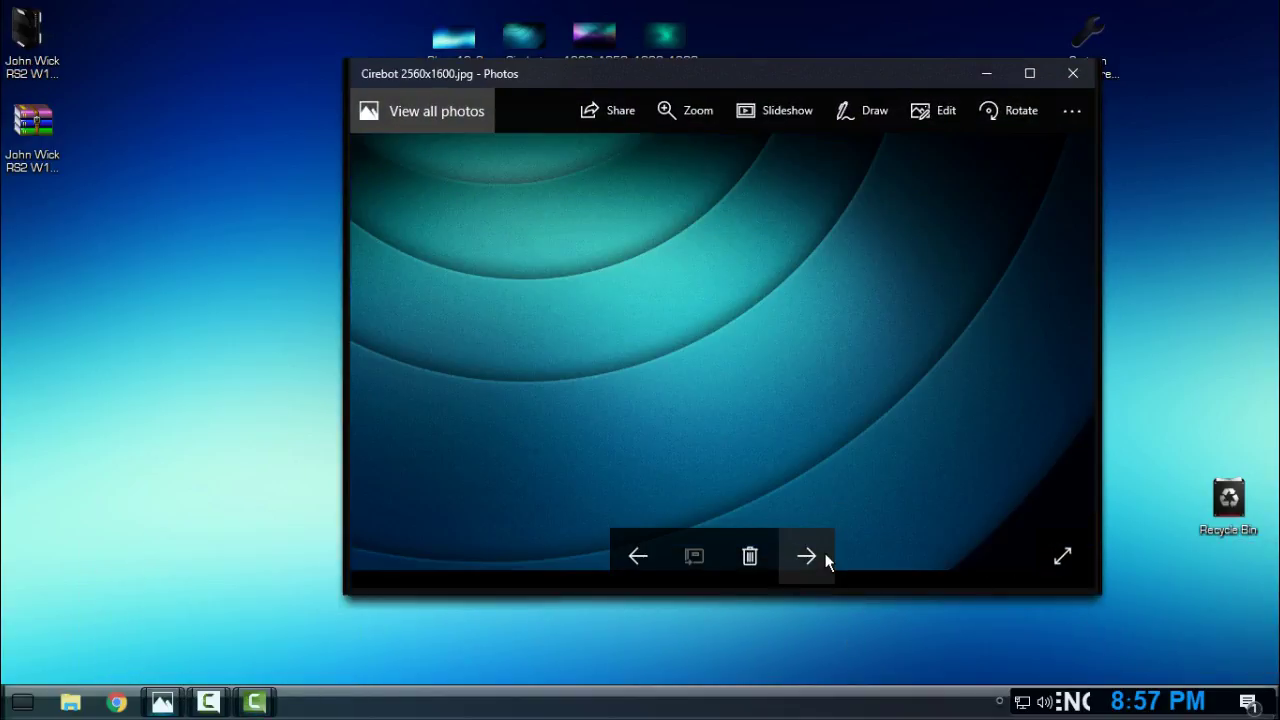
right_click(700, 283)
mouse_move(785, 338)
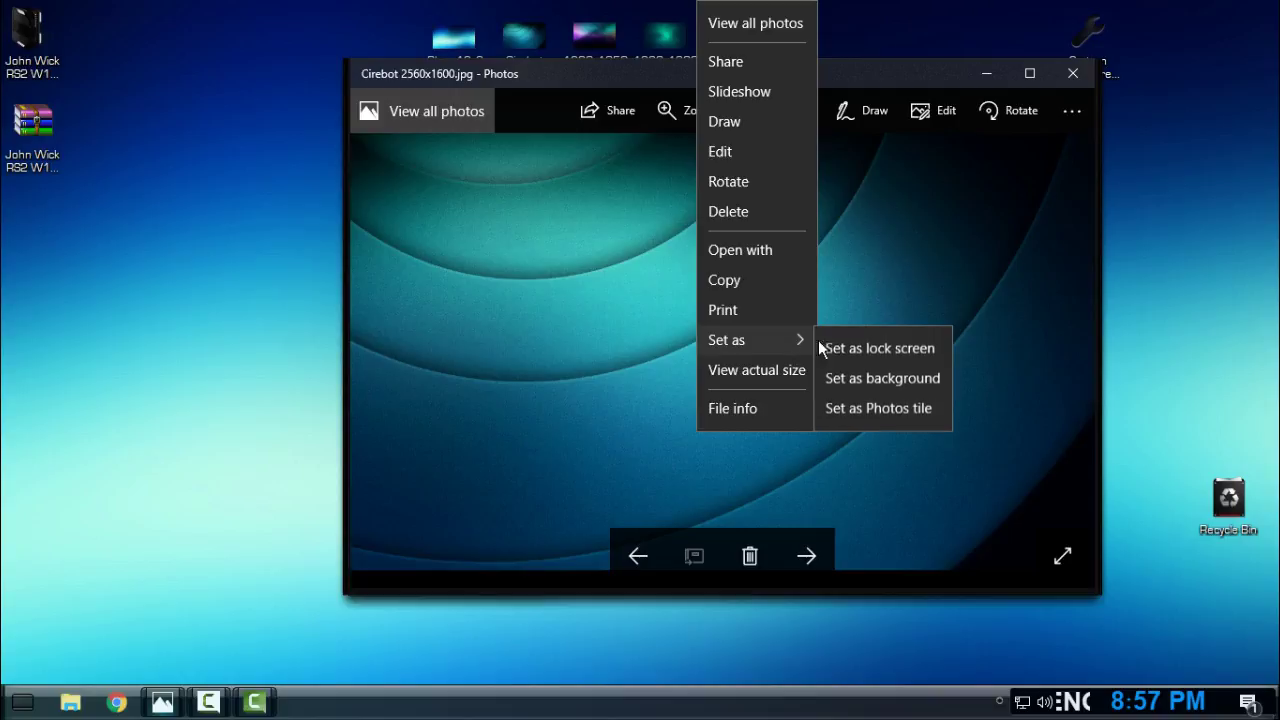
click(884, 377)
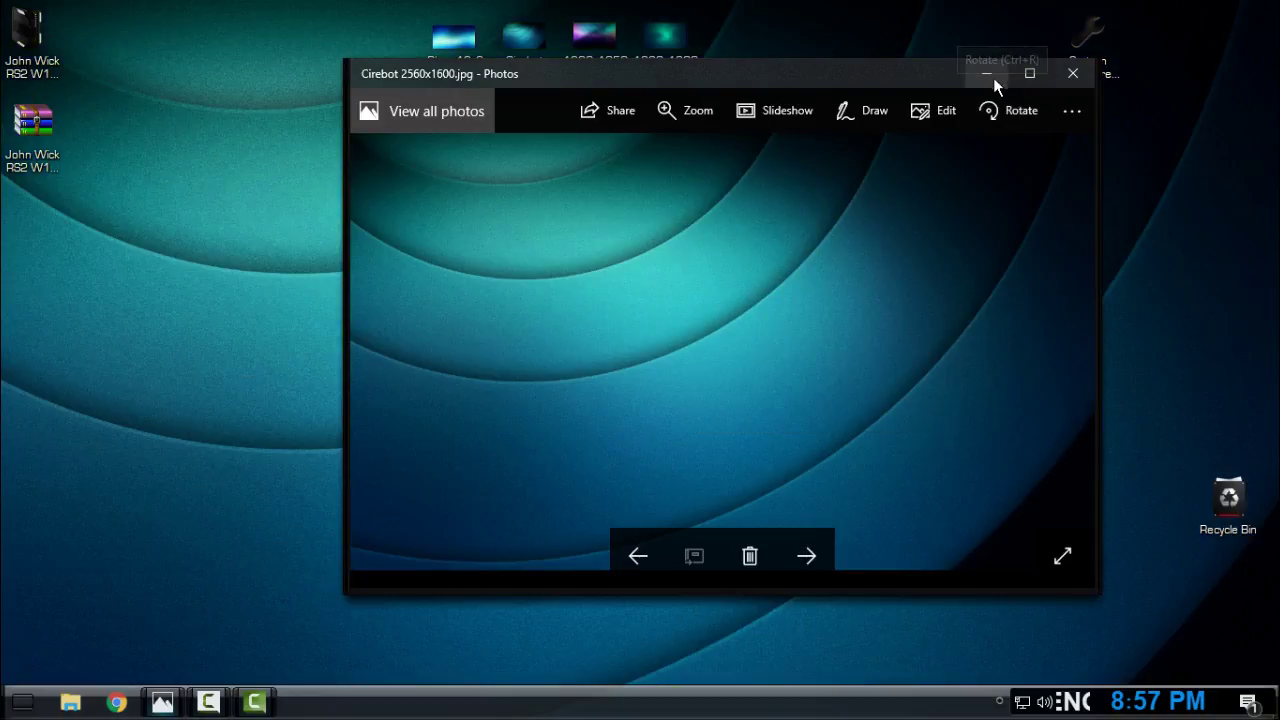
click(993, 76)
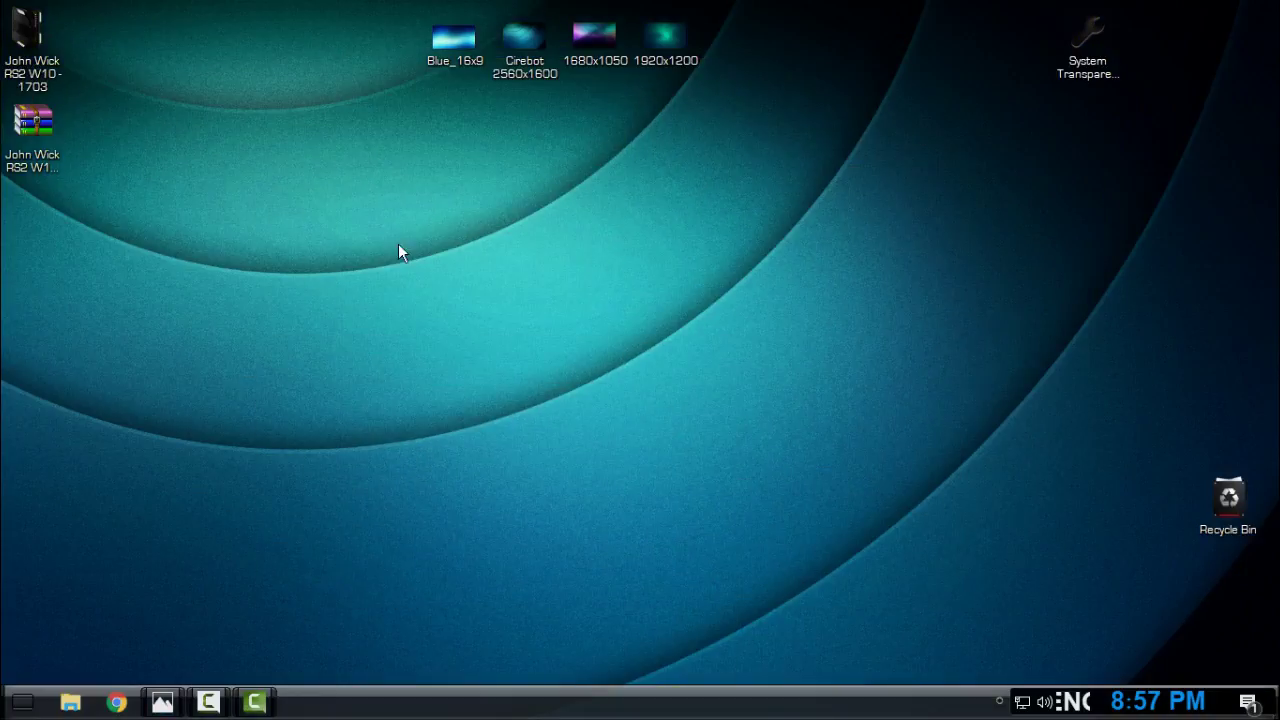
click(68, 703)
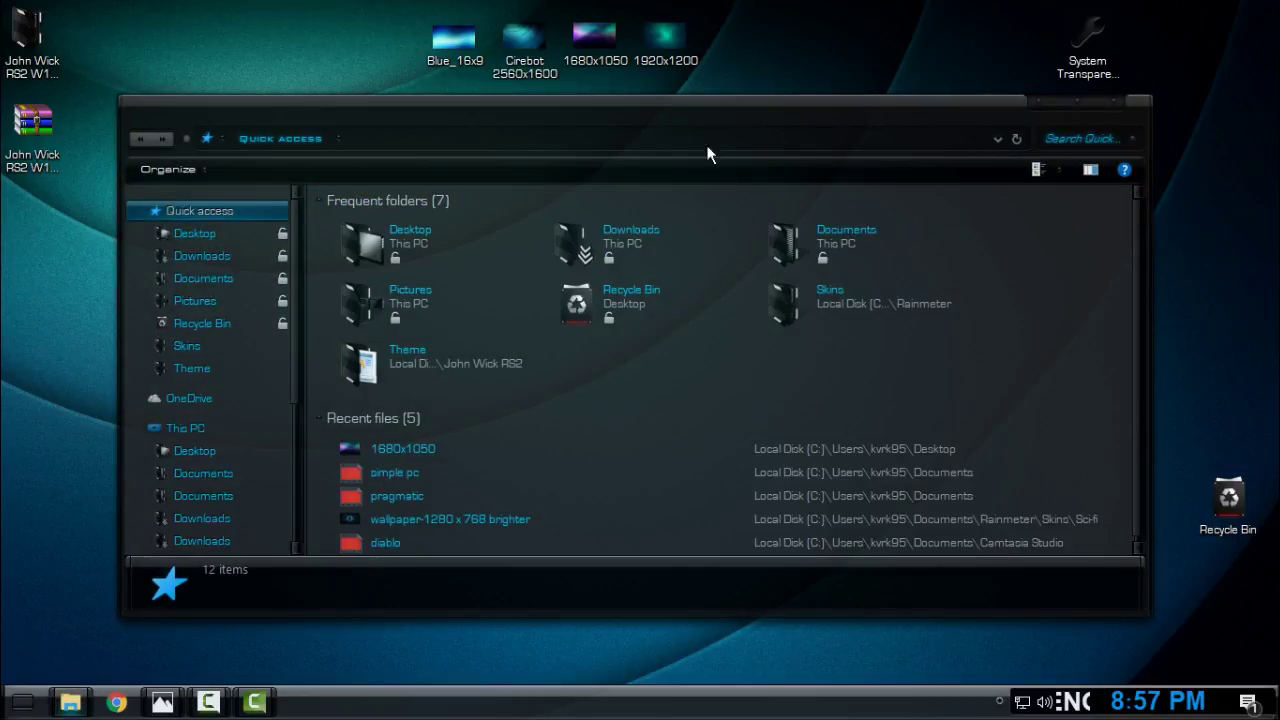
Drag the Quick access window aside twice and close it.
drag(705, 121, 738, 73)
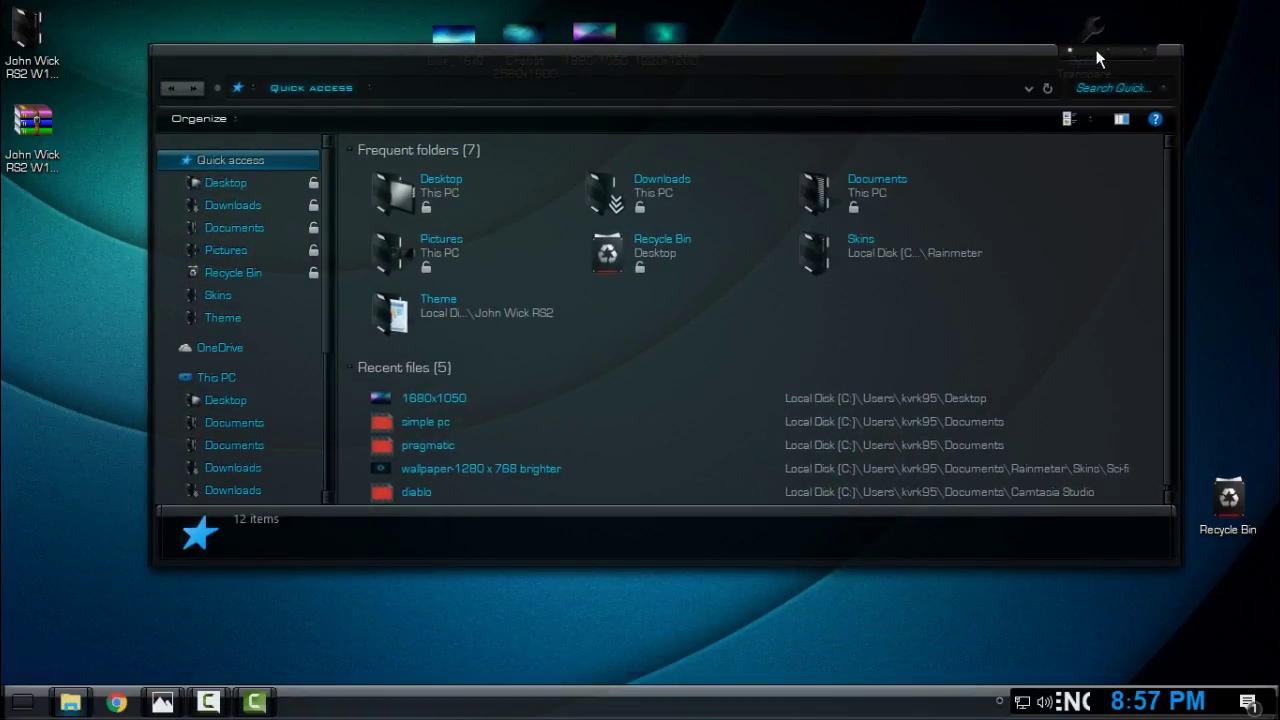
drag(1097, 59, 770, 295)
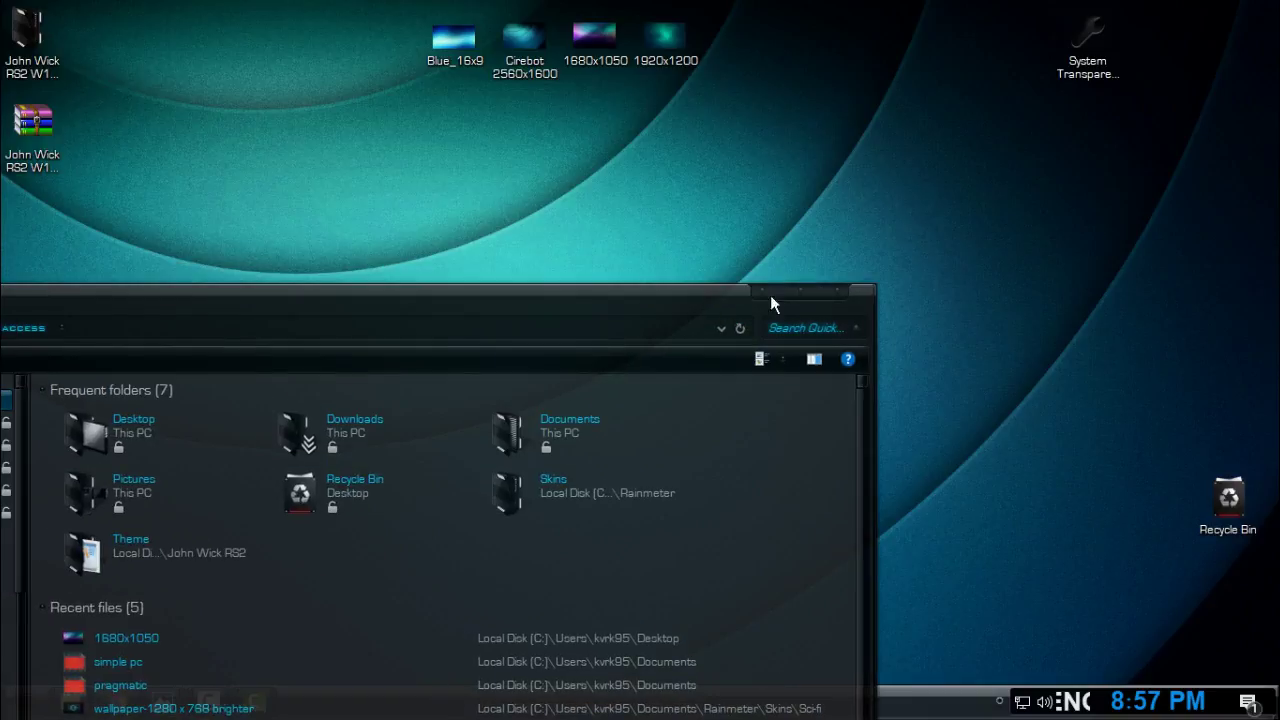
click(833, 291)
Set the 1920x1200 aurora photo as the desktop background from Photos, then minimize the viewer.
click(159, 695)
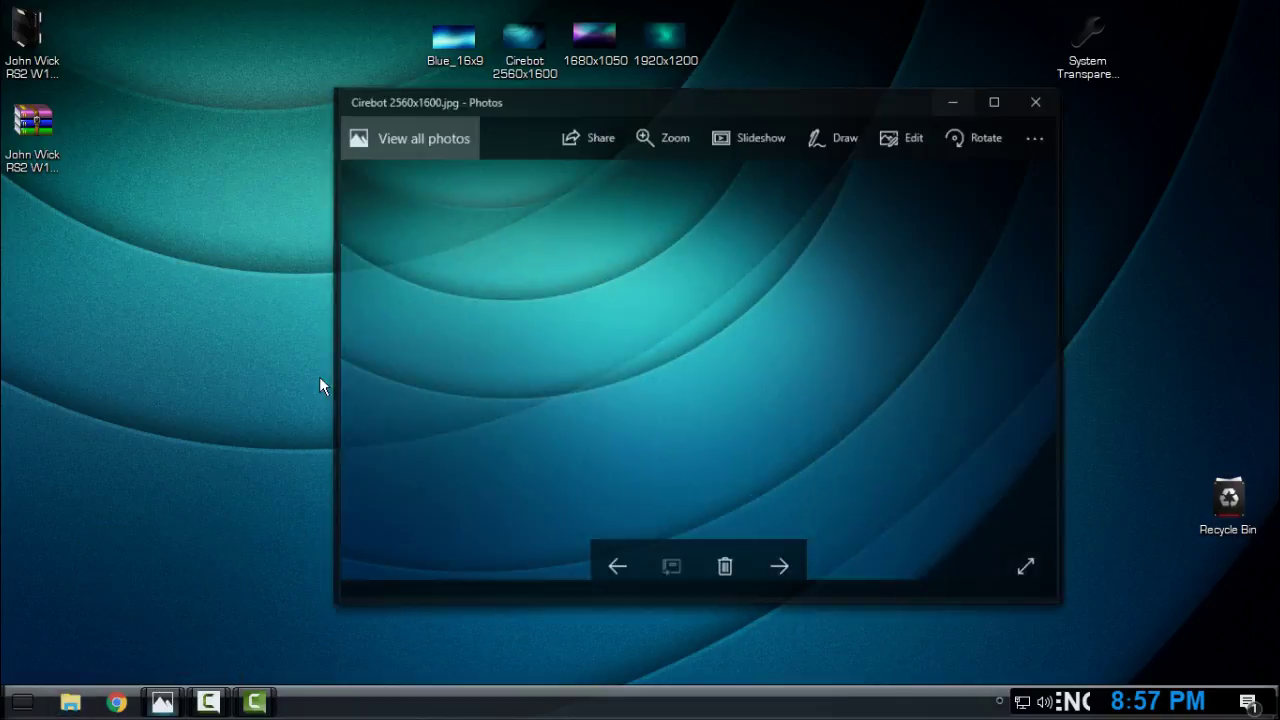
click(818, 559)
right_click(708, 273)
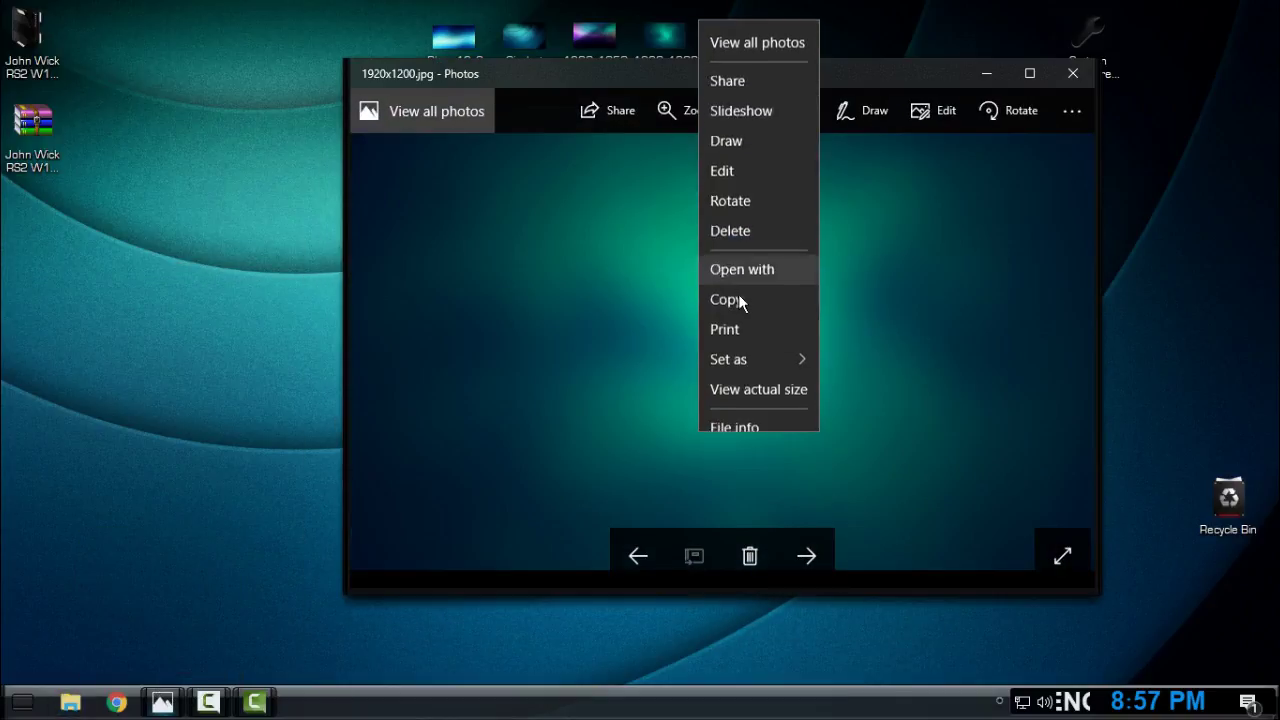
mouse_move(819, 339)
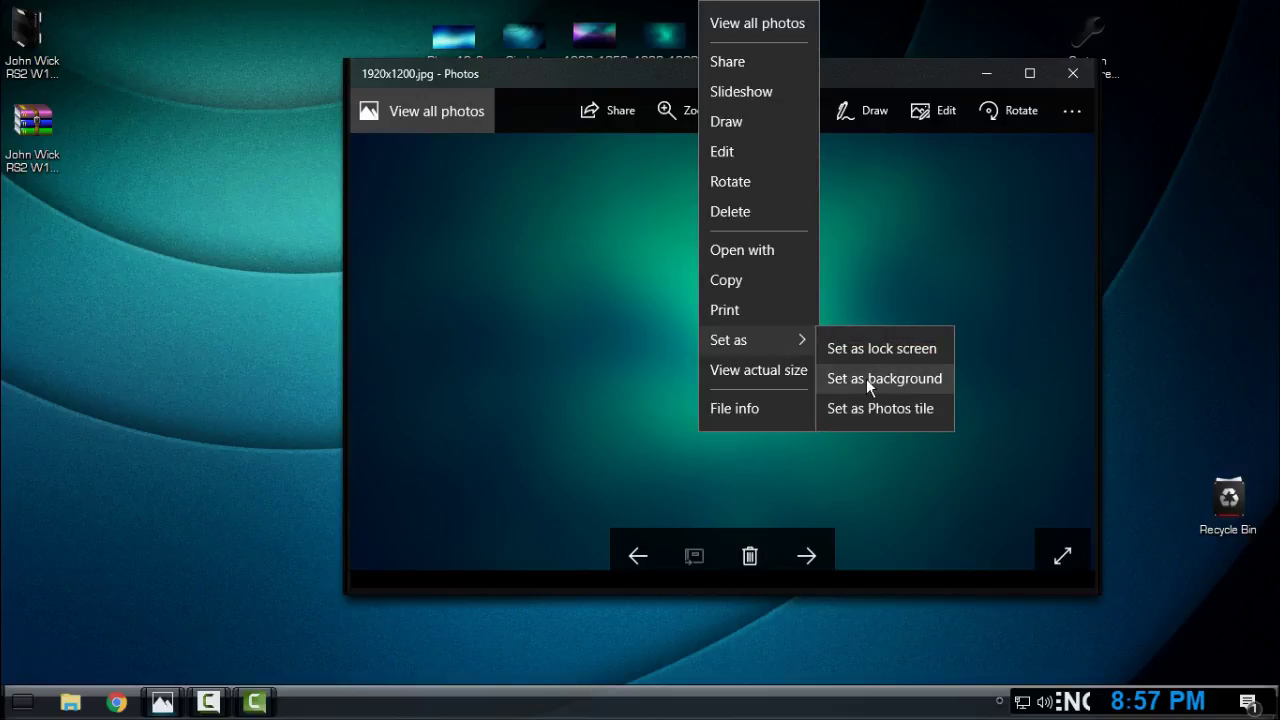
click(894, 381)
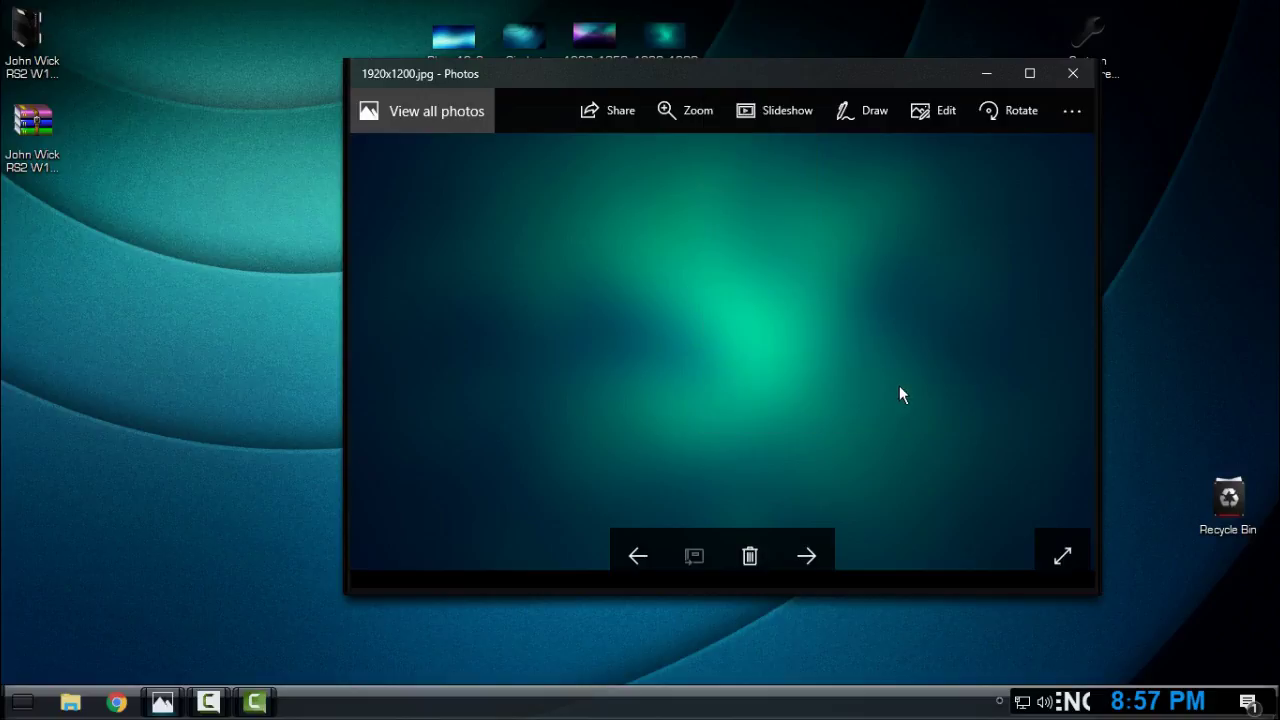
click(985, 75)
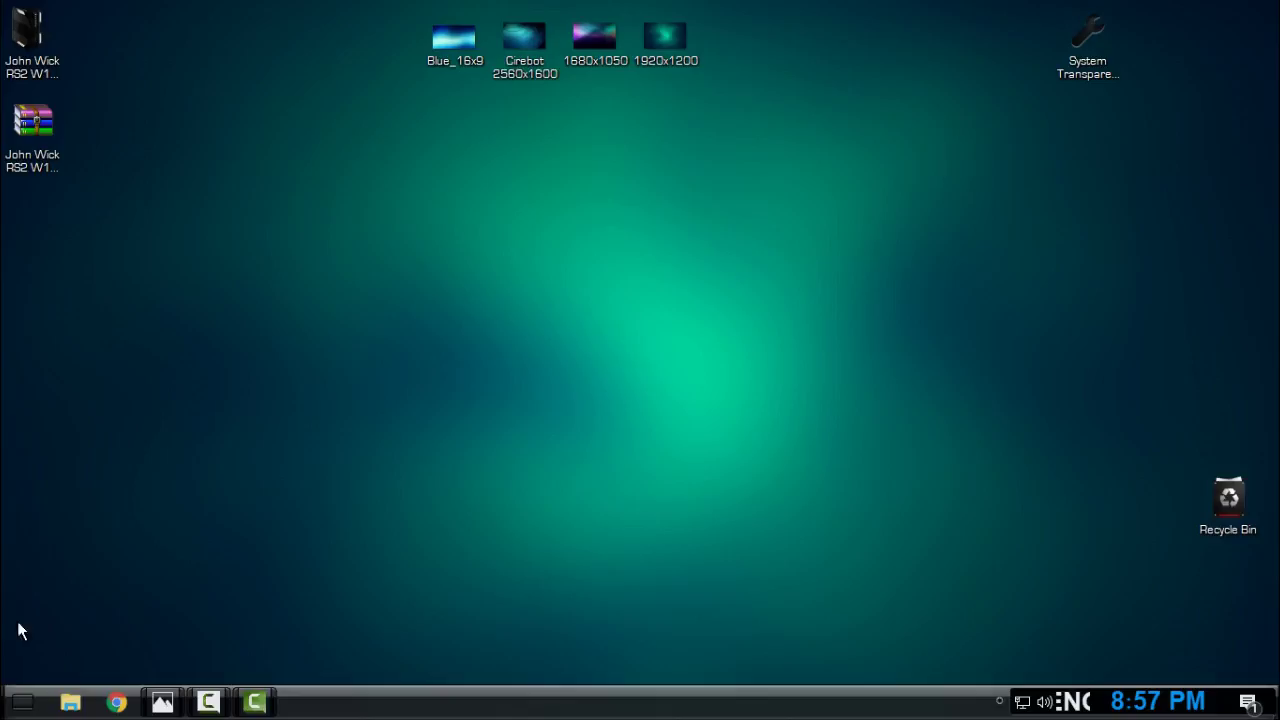
Choose Properties for This PC from the Start menu.
click(22, 702)
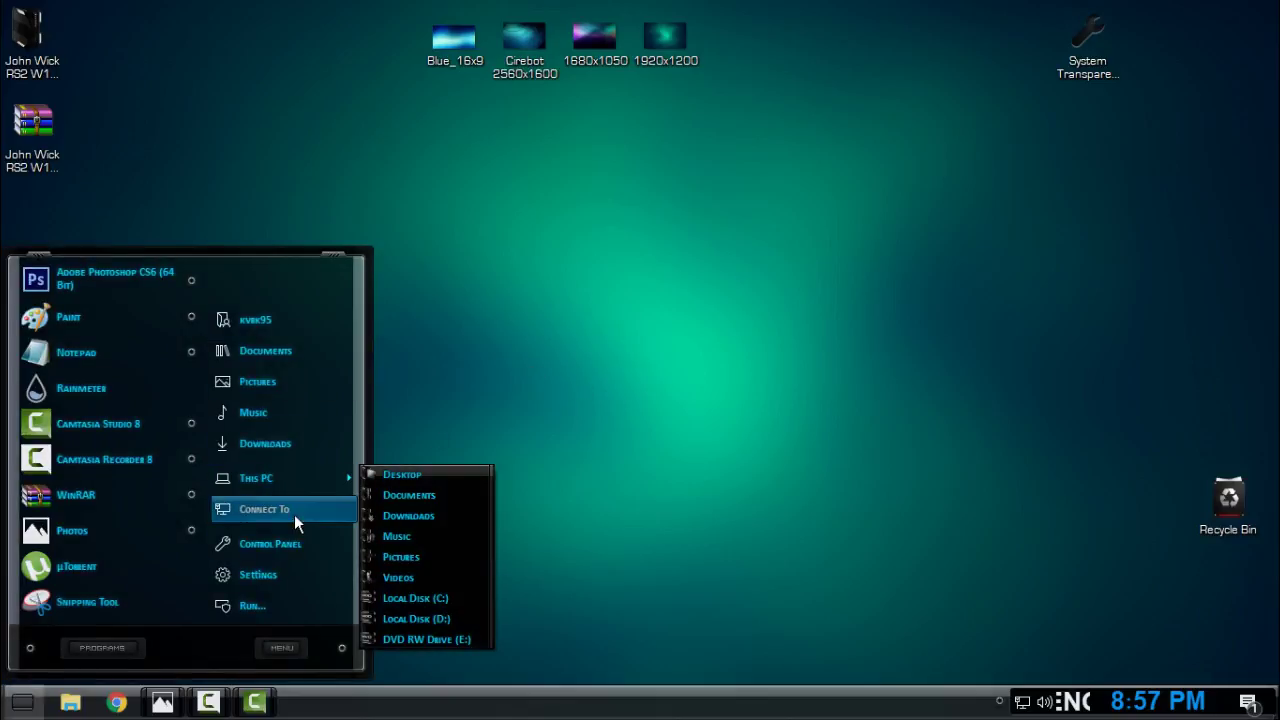
right_click(292, 479)
click(399, 466)
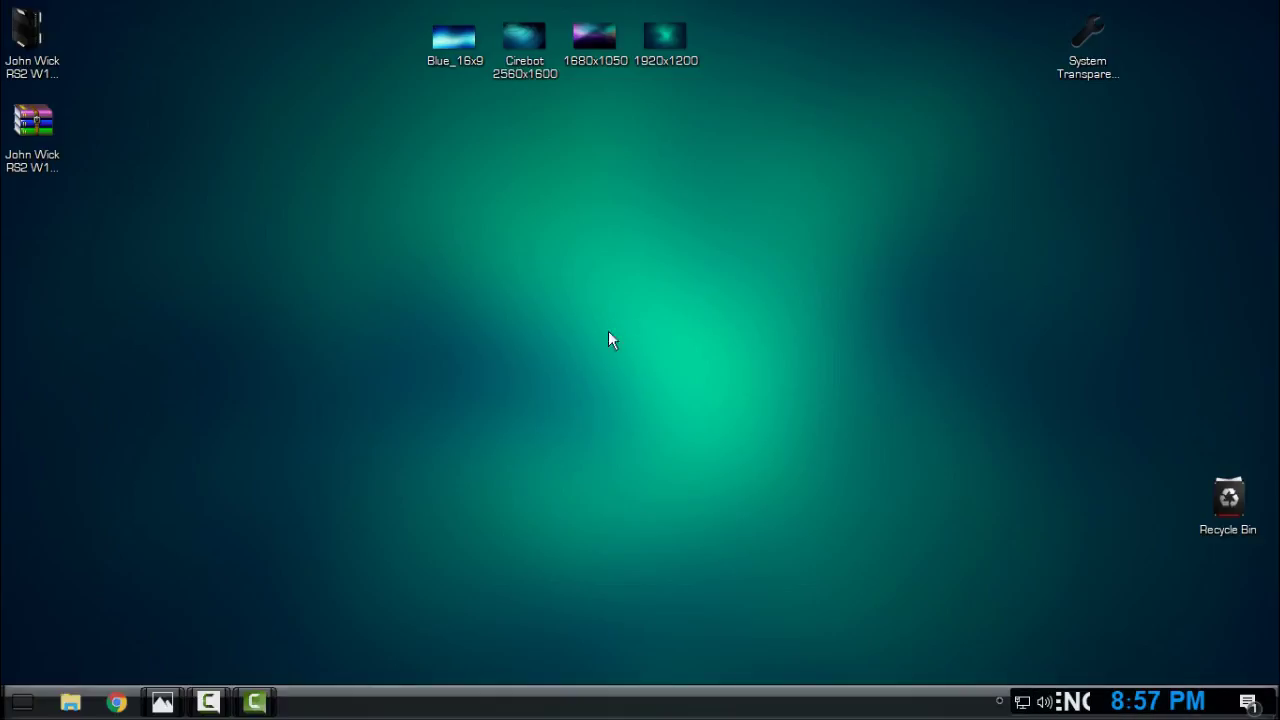
Reopen This PC's Properties from the Start menu to show the System window.
click(33, 692)
right_click(272, 479)
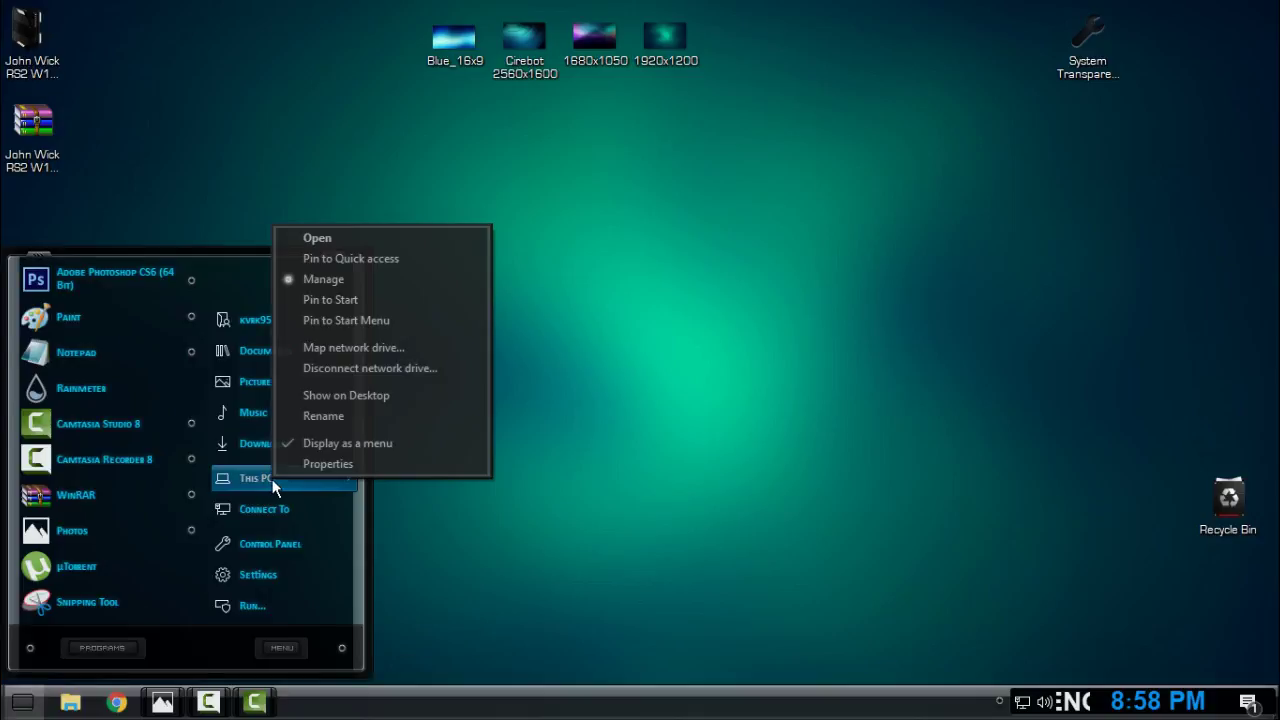
click(396, 466)
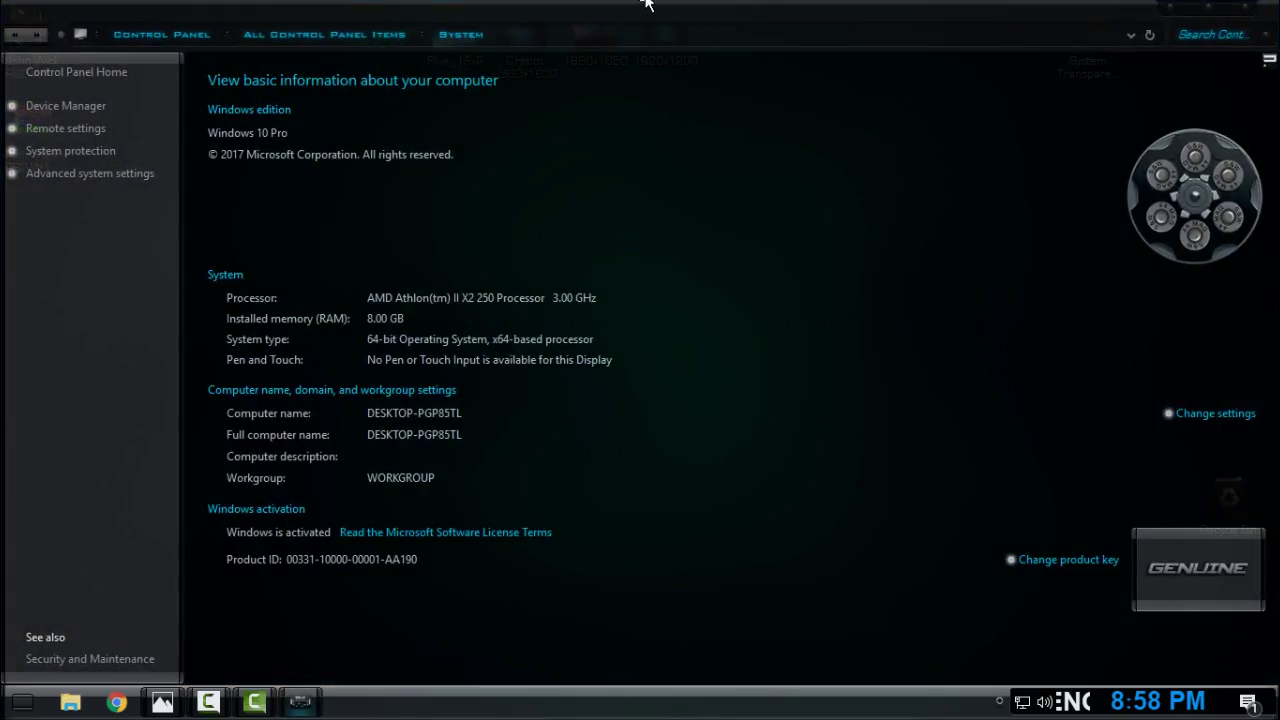
Restore, maximize, snap right, resize and move the System window to various sizes.
drag(646, 6, 602, 267)
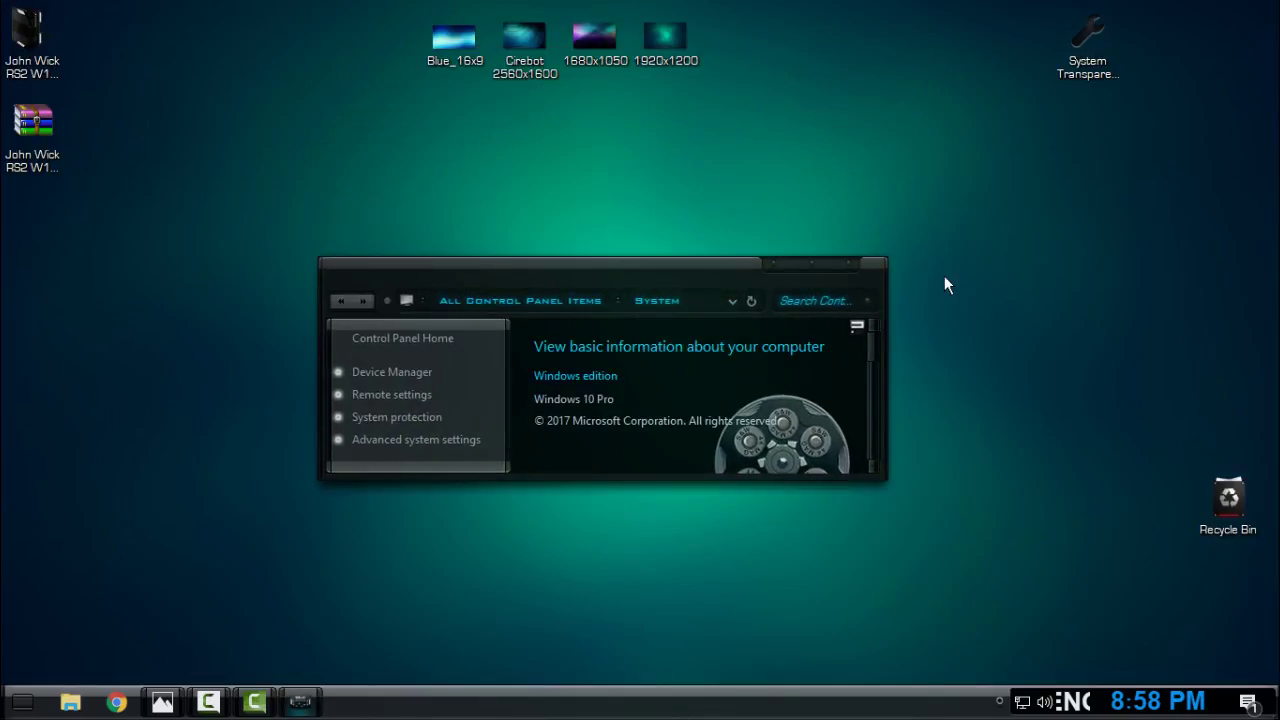
click(819, 264)
drag(948, 18, 1278, 292)
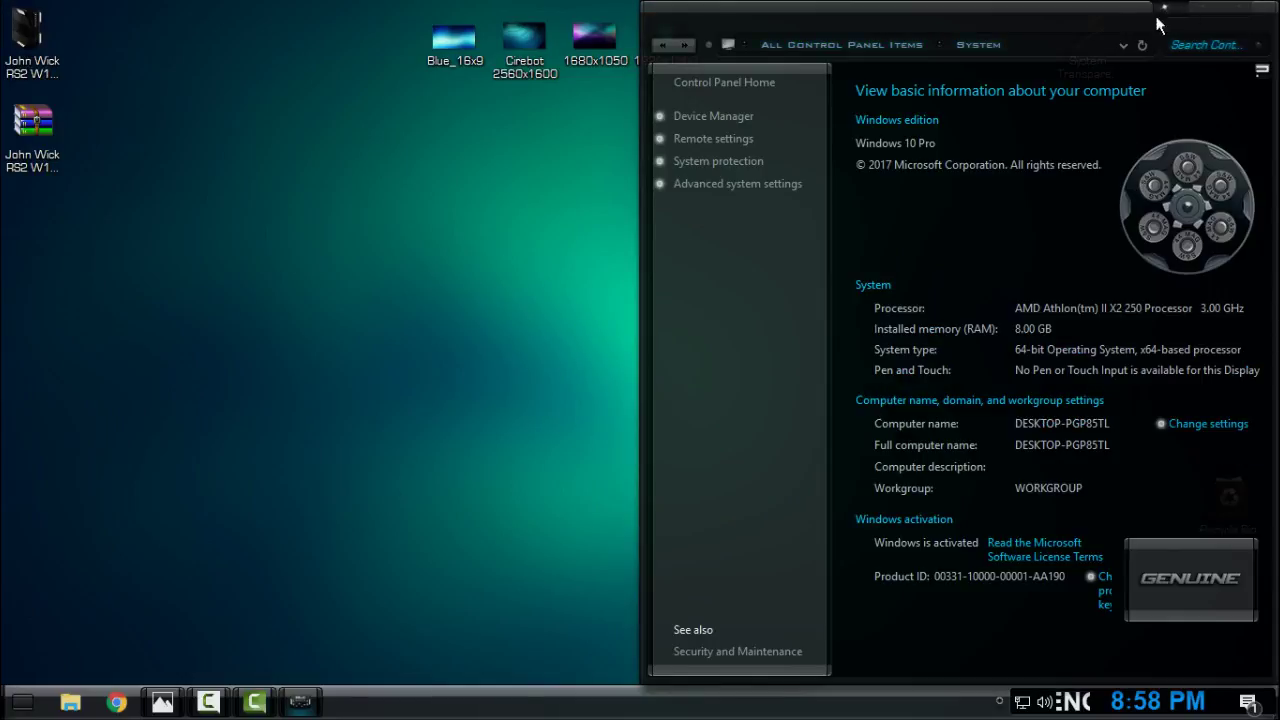
drag(644, 451, 102, 432)
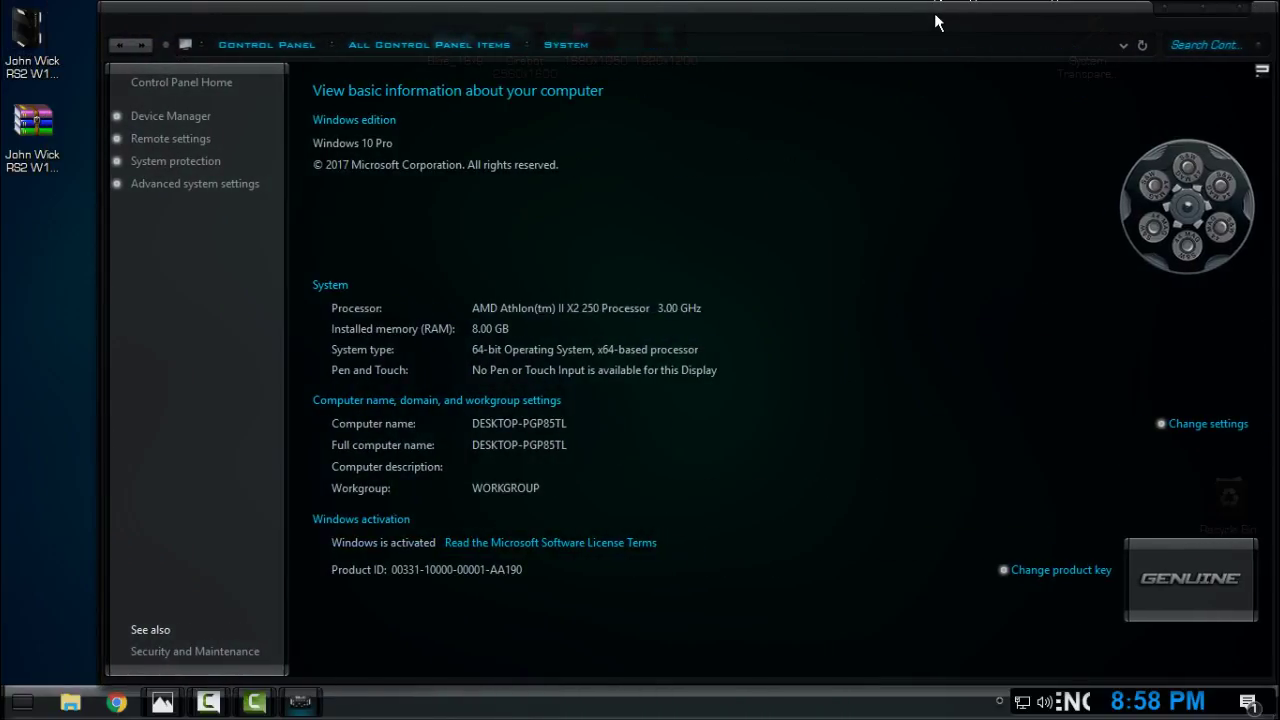
mouse_move(931, 20)
mouse_down()
mouse_move(590, 197)
mouse_move(740, 180)
mouse_up()
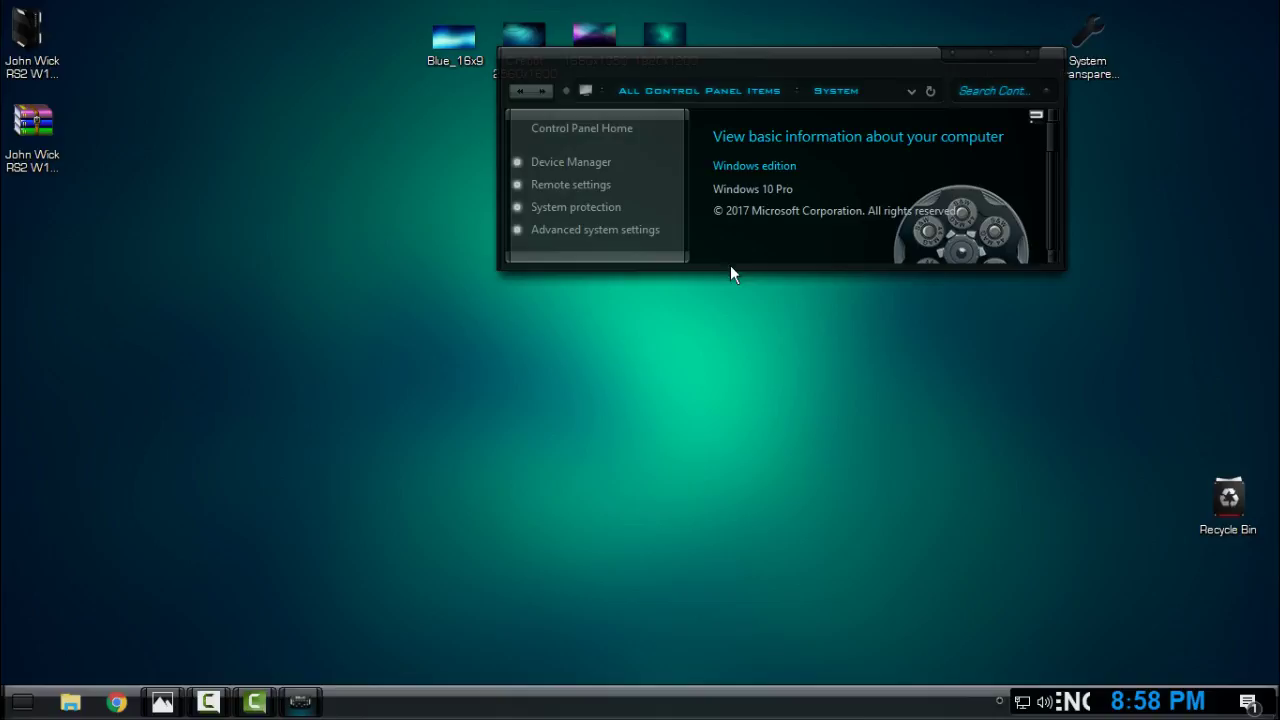
drag(731, 272, 640, 655)
drag(507, 345, 157, 318)
Close the System window and set the 1680x1050 aurora image as the desktop background.
click(1038, 56)
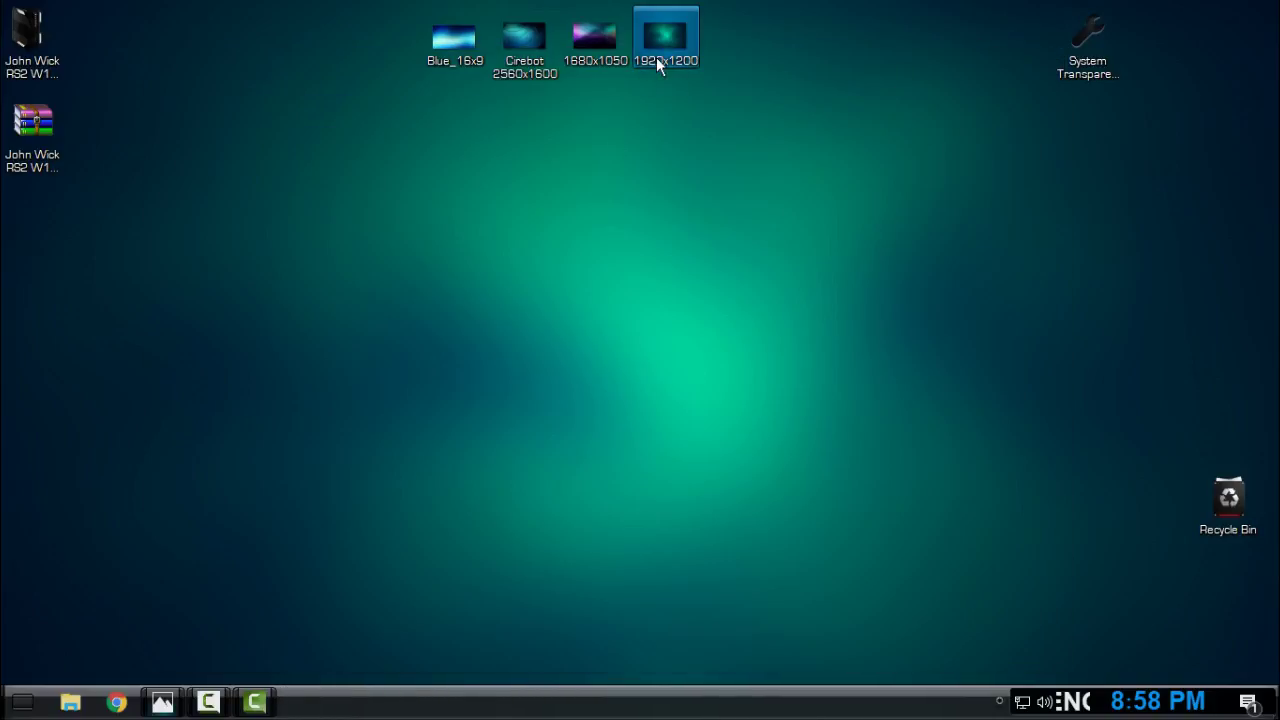
click(180, 704)
click(797, 556)
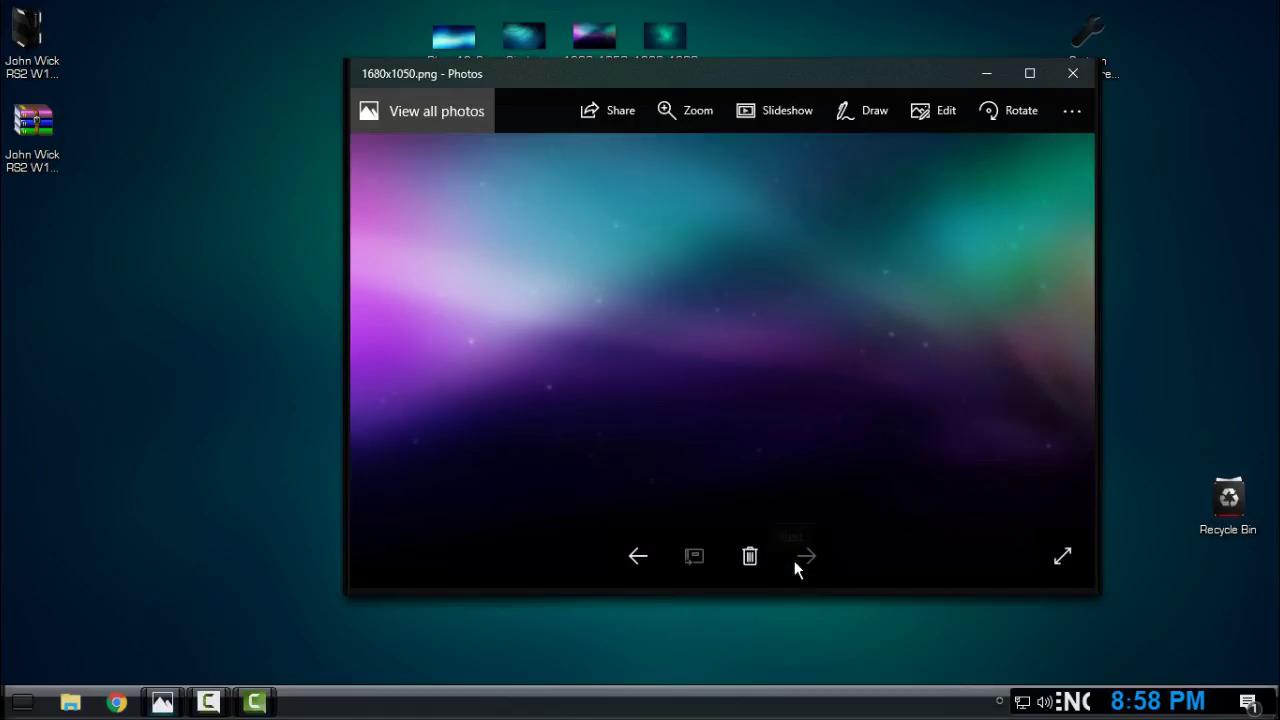
right_click(757, 290)
mouse_move(854, 340)
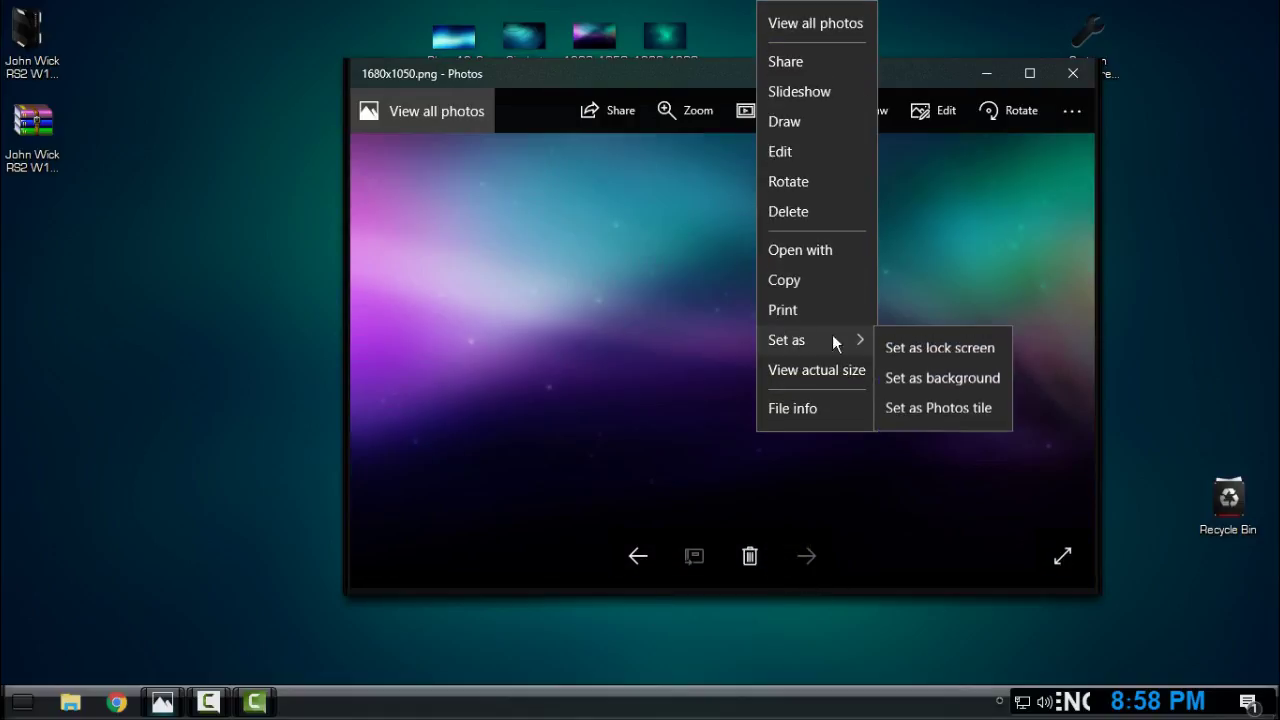
click(916, 383)
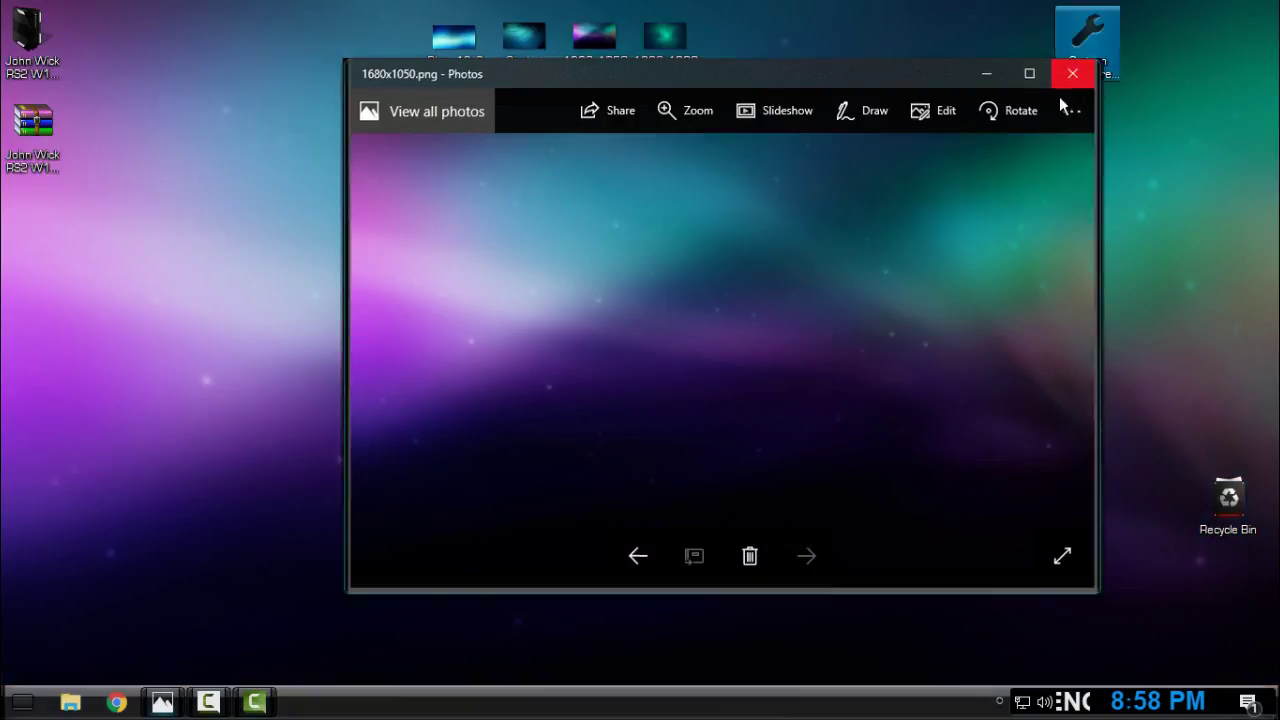
Close the Photos viewer and open the Start menu.
click(1072, 72)
click(22, 702)
mouse_move(191, 423)
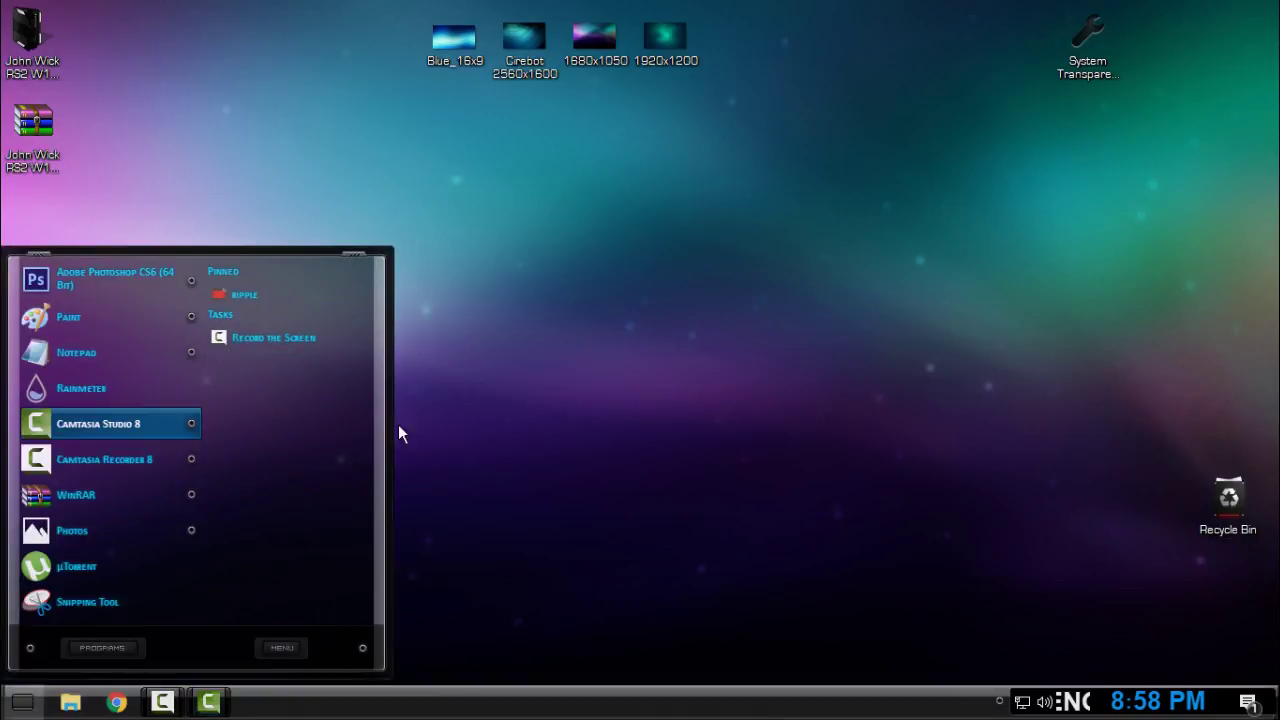
click(30, 702)
click(30, 702)
mouse_move(191, 459)
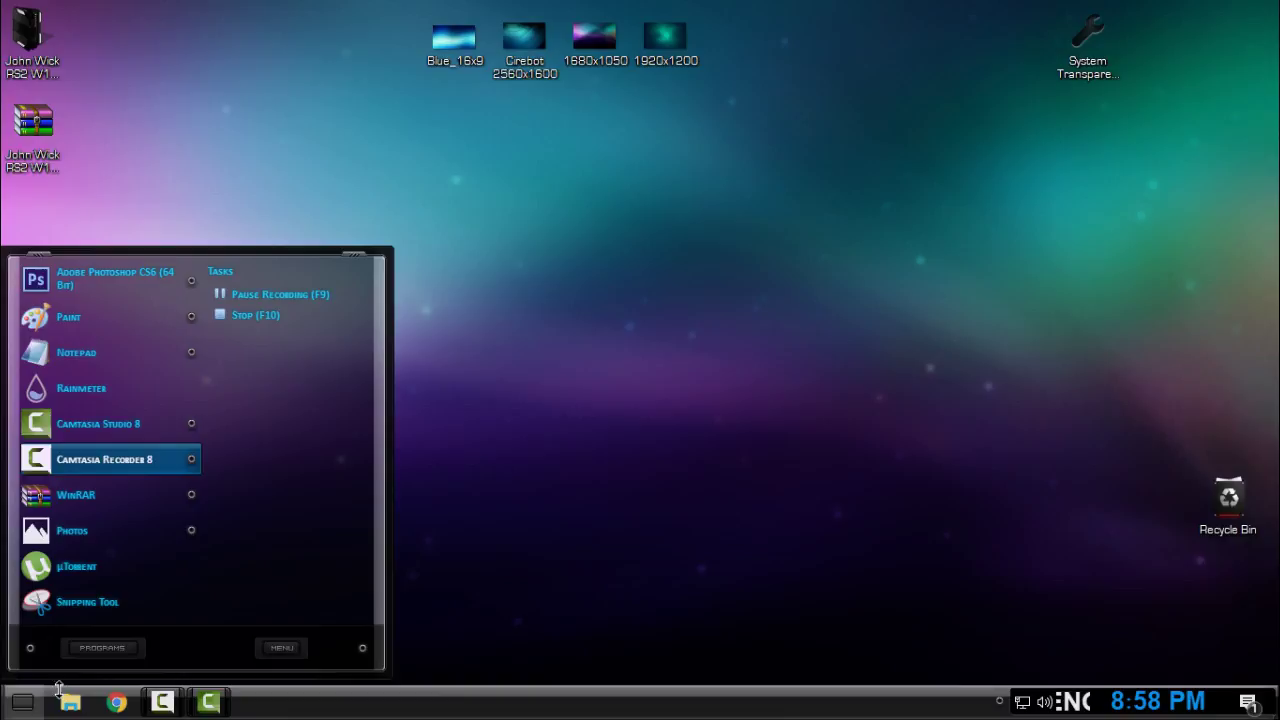
click(22, 702)
click(22, 702)
mouse_move(339, 480)
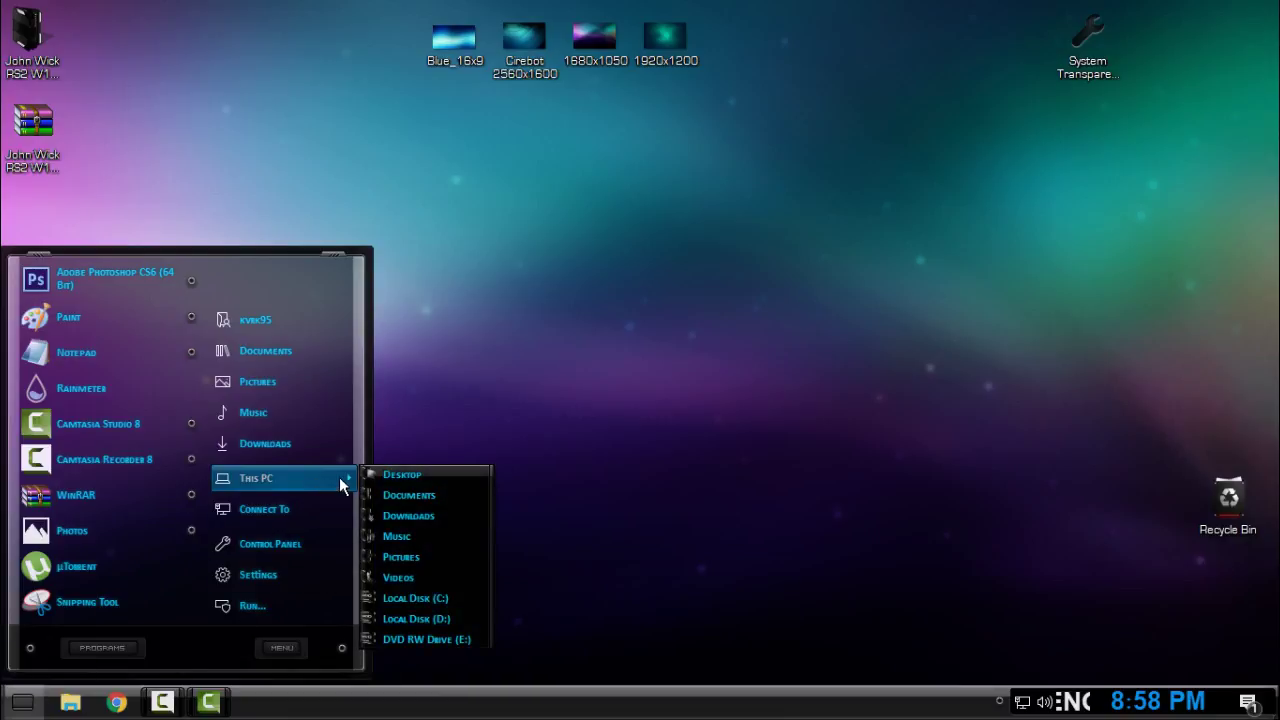
click(100, 648)
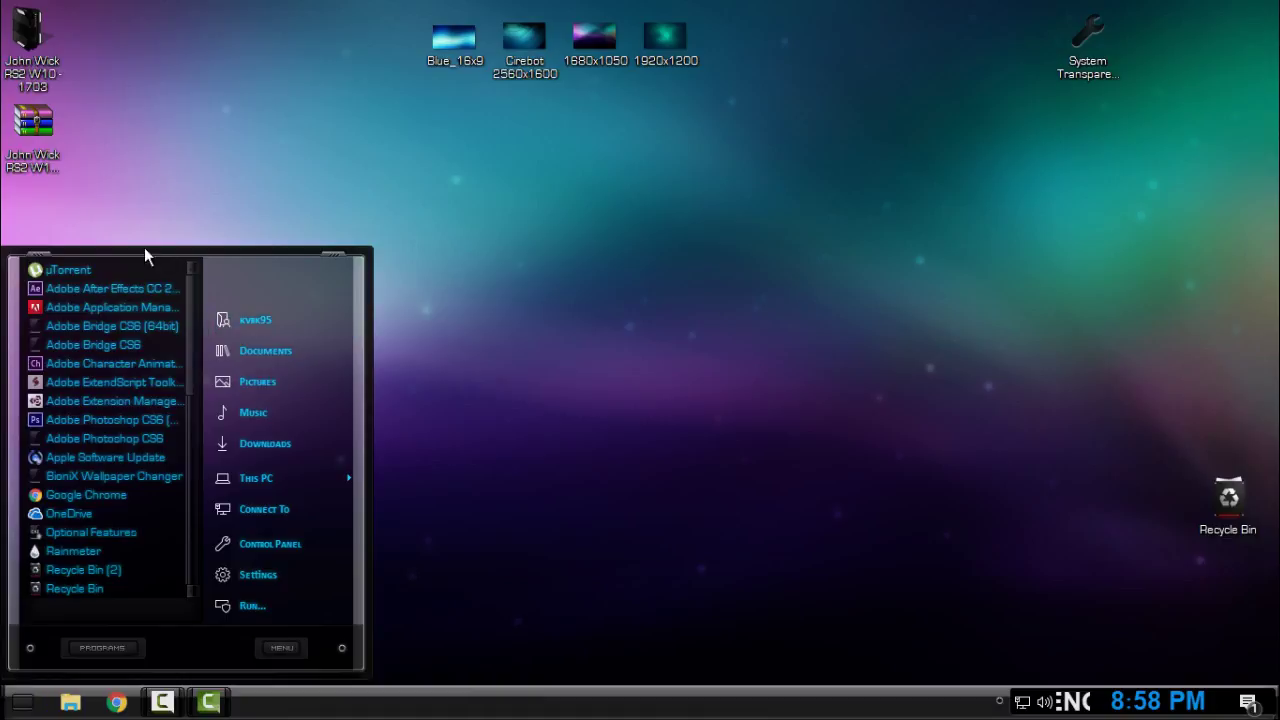
click(70, 702)
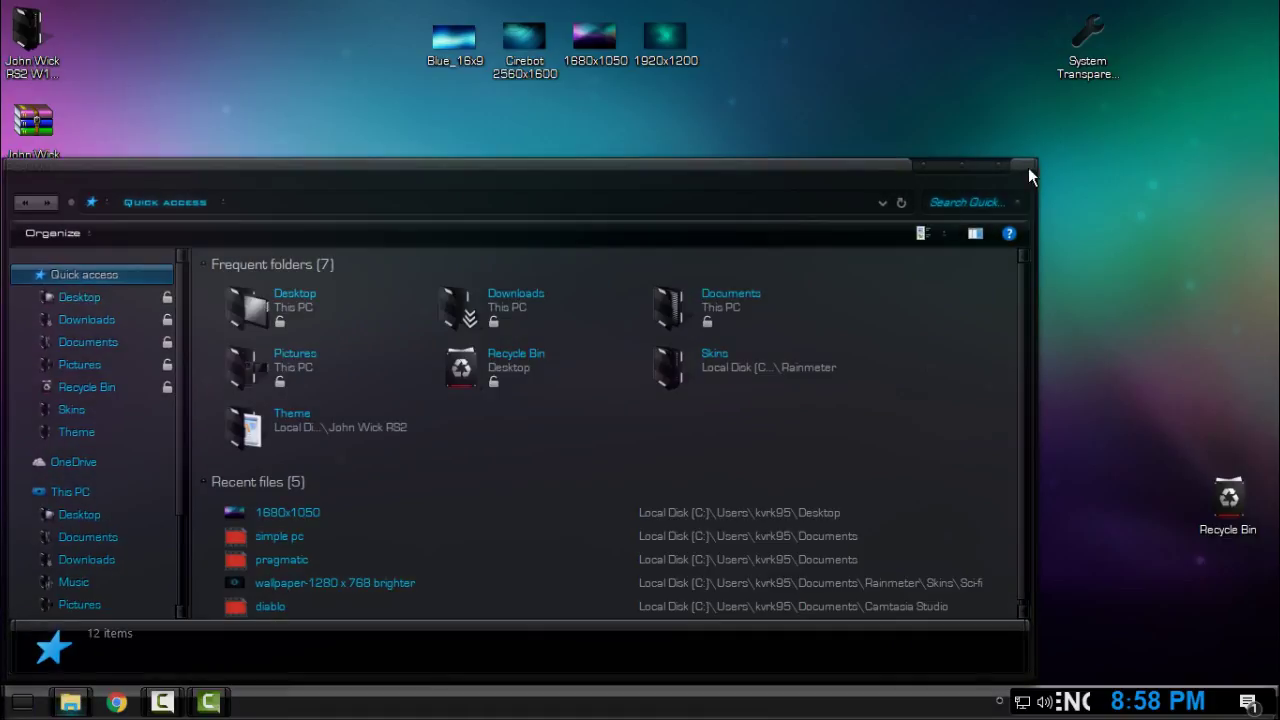
click(1026, 166)
click(22, 702)
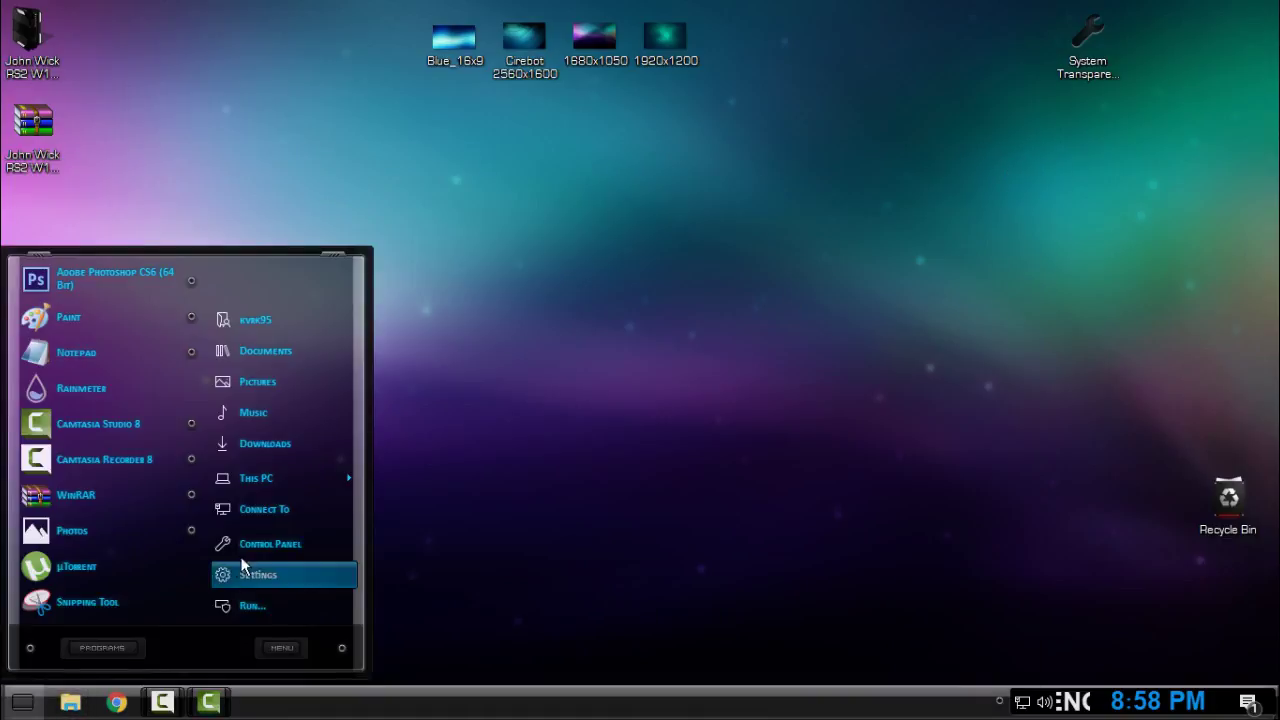
click(258, 548)
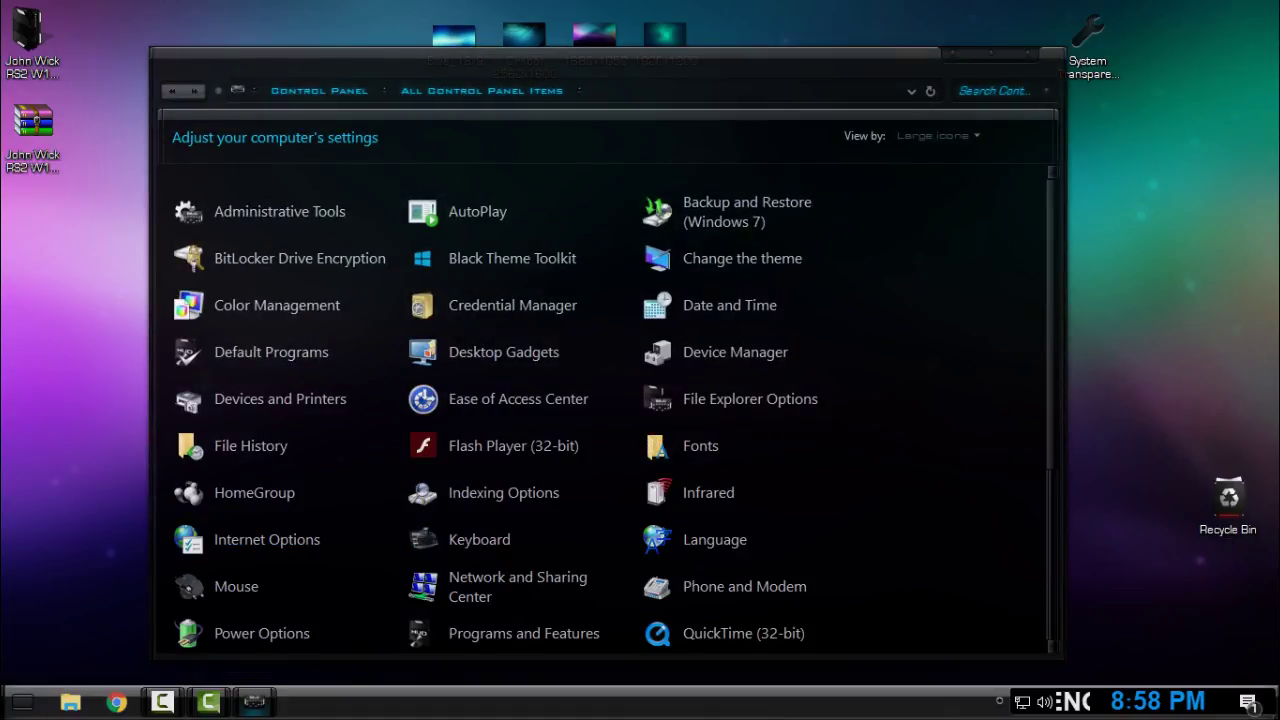
double_click(988, 51)
drag(971, 9, 967, 62)
drag(367, 48, 556, 34)
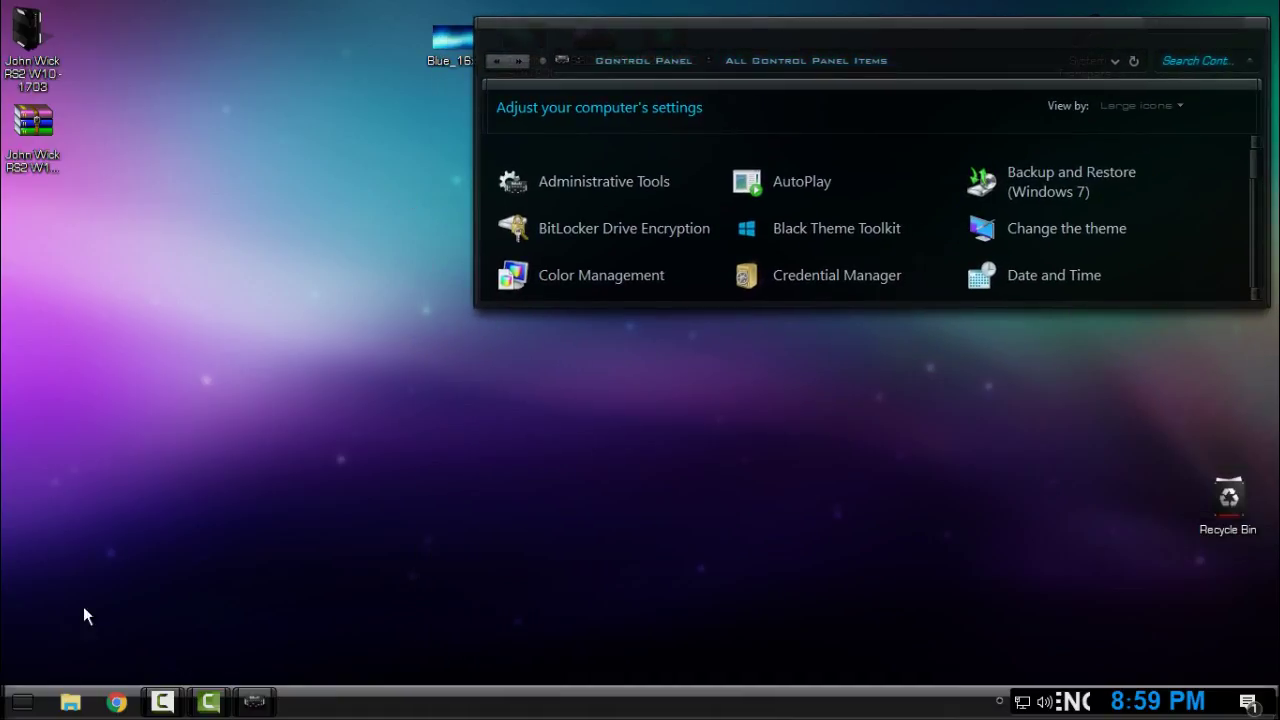
click(22, 702)
right_click(264, 479)
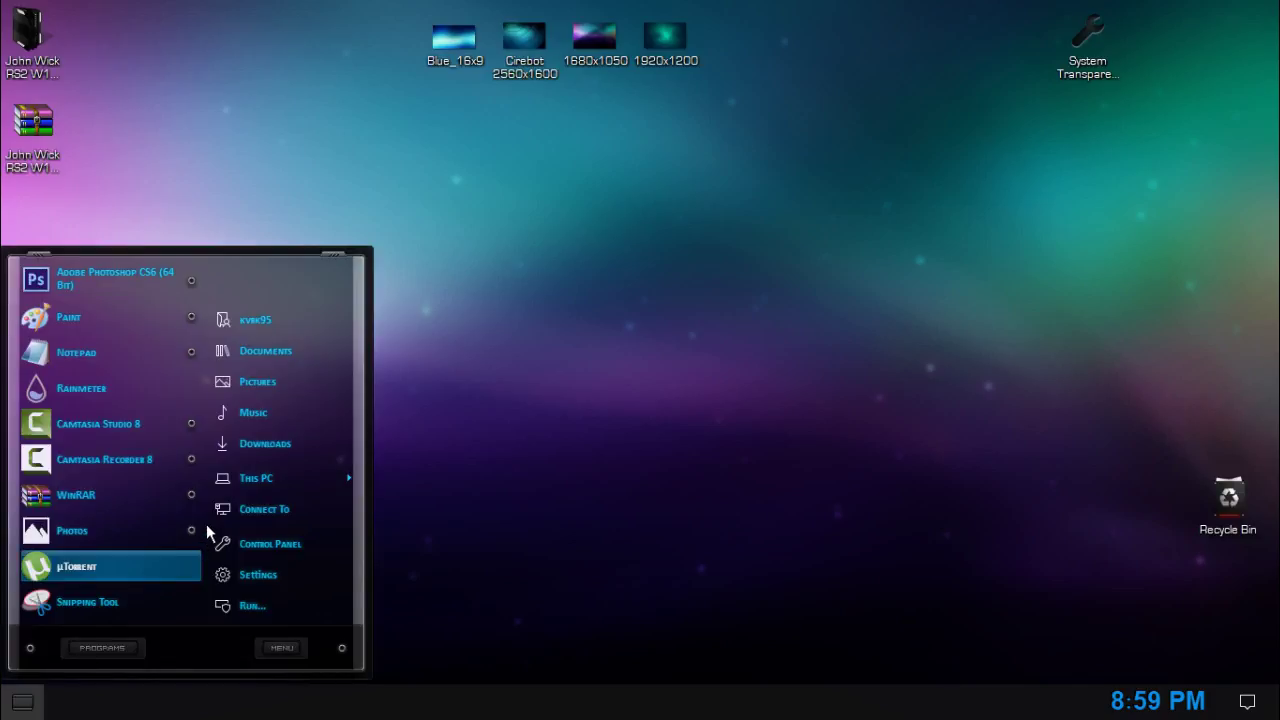
Return the Start menu to its default view, close it, and refresh the desktop.
mouse_move(195, 530)
right_click(255, 483)
click(22, 702)
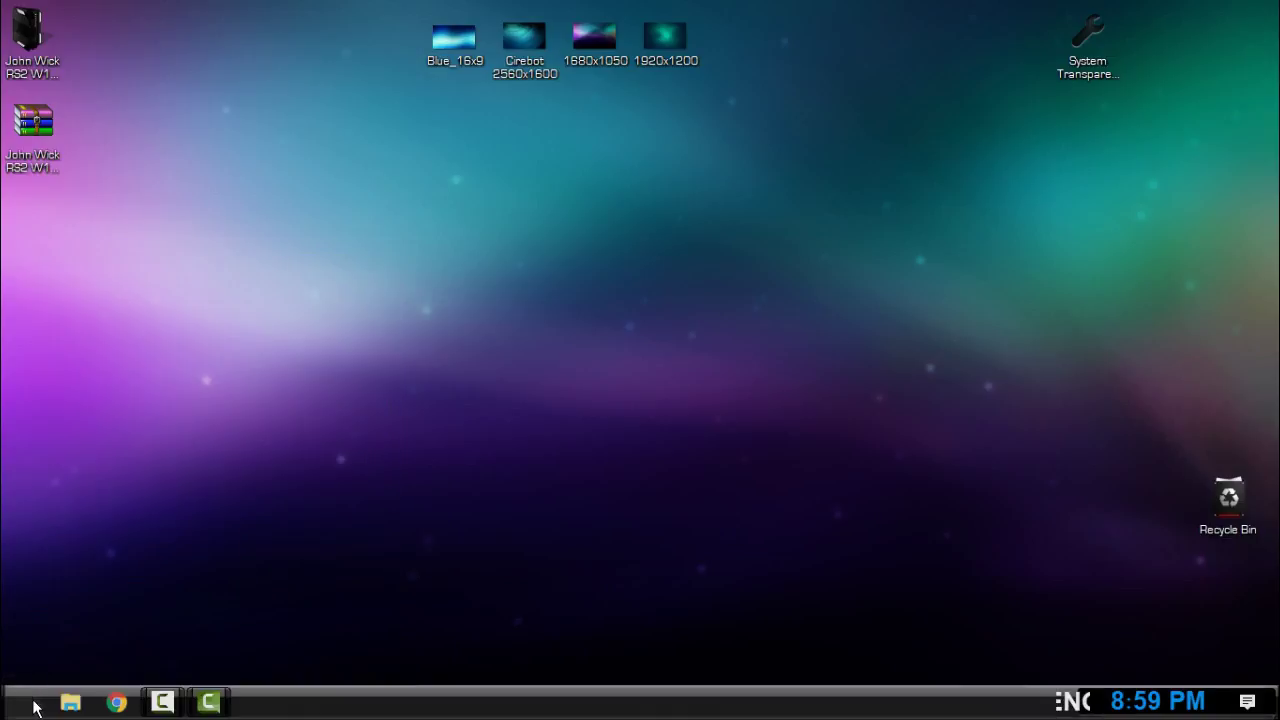
click(22, 702)
right_click(251, 484)
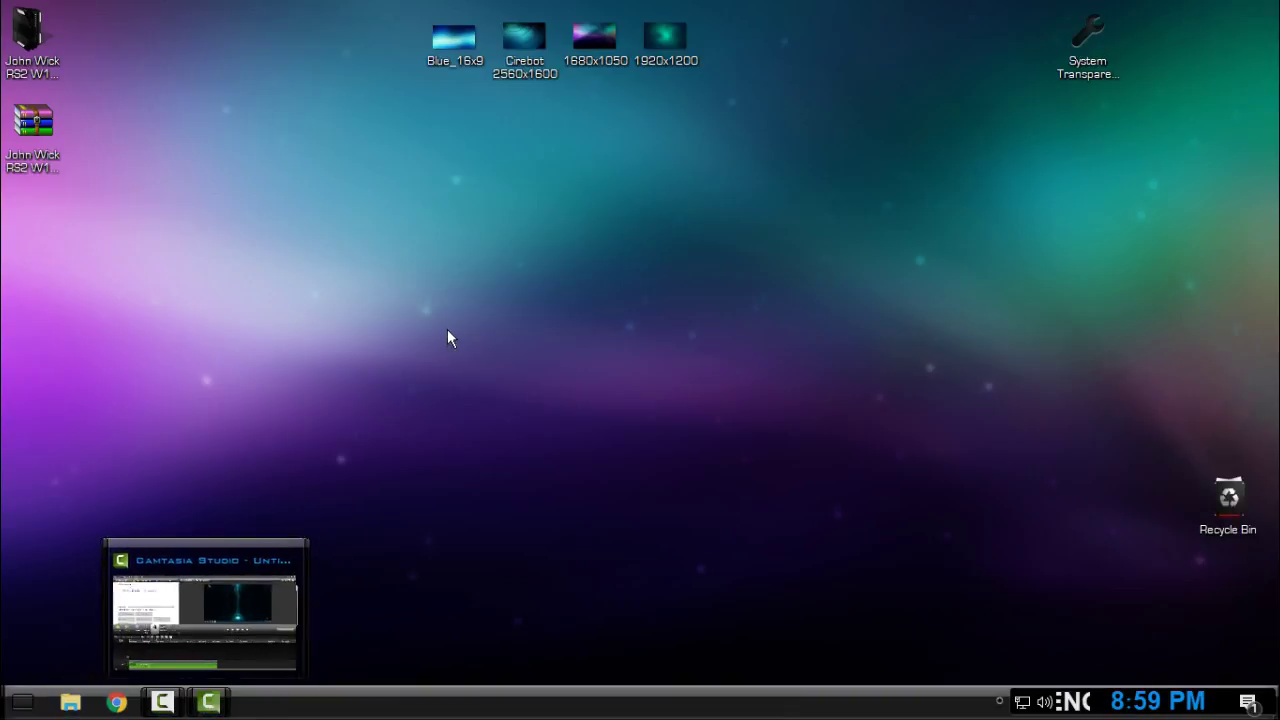
right_click(401, 178)
click(430, 248)
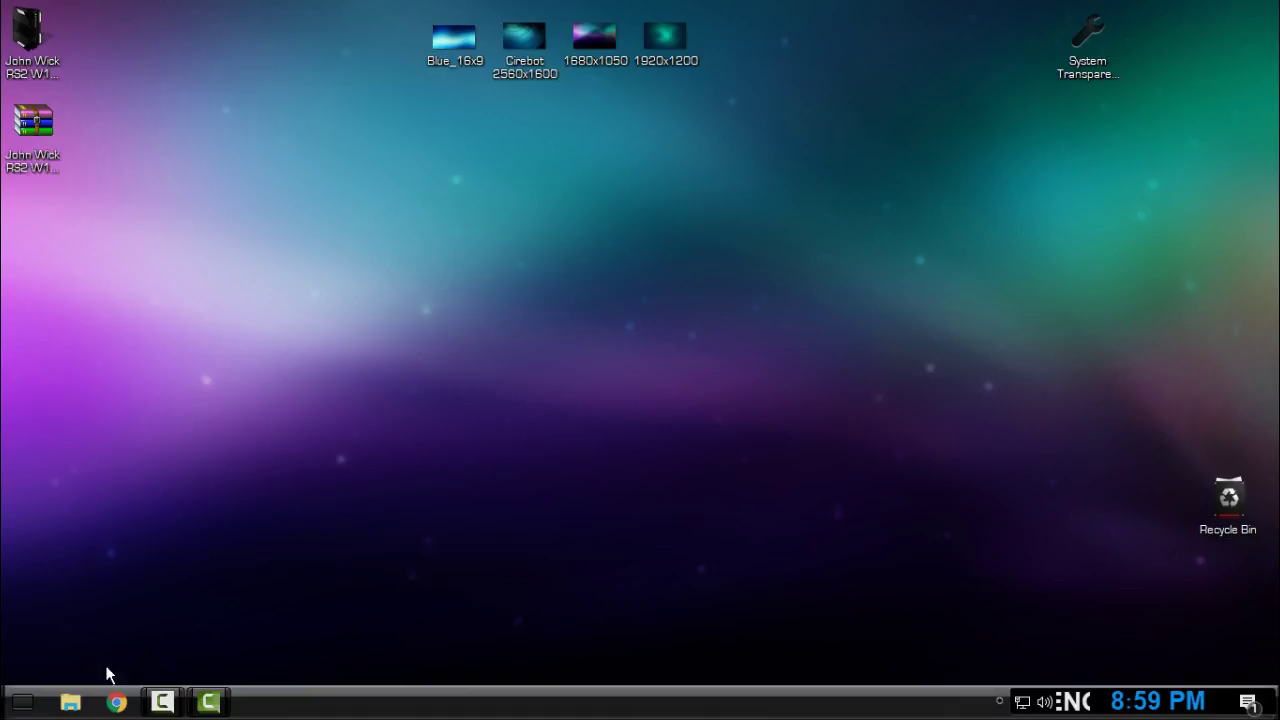
Open a File Explorer window, move it up and right, then close it.
click(70, 702)
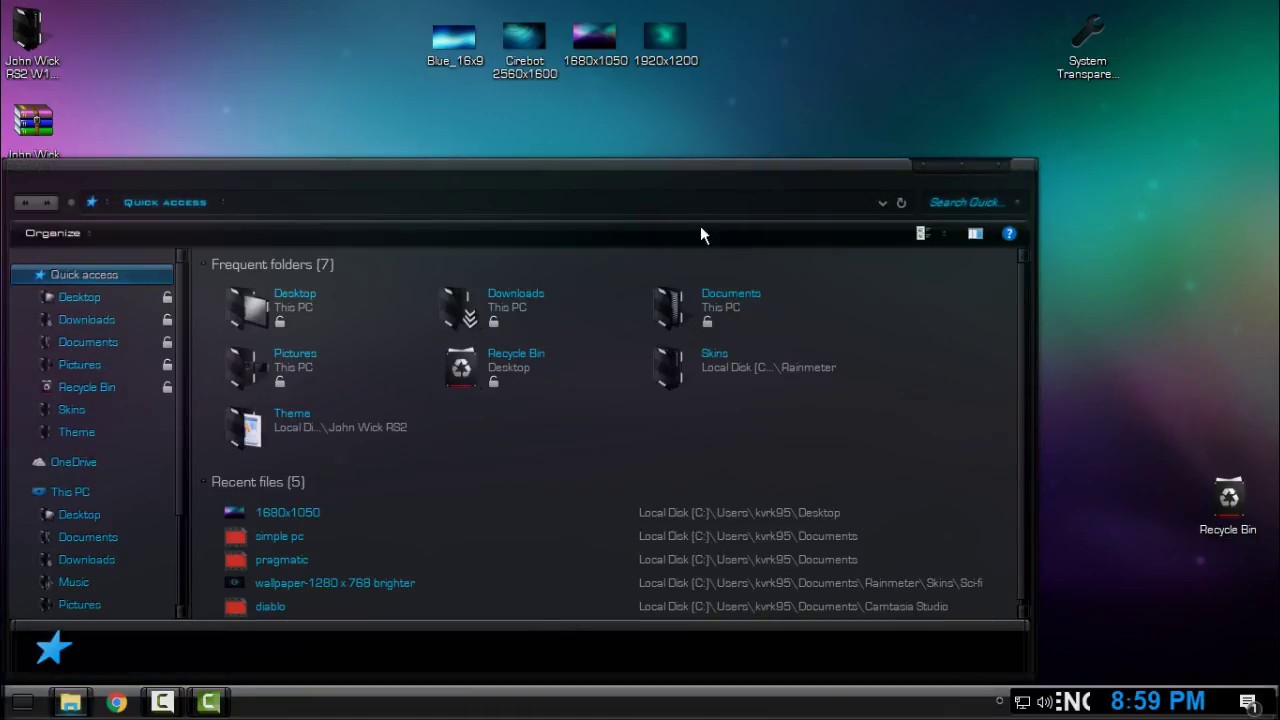
drag(734, 180, 906, 95)
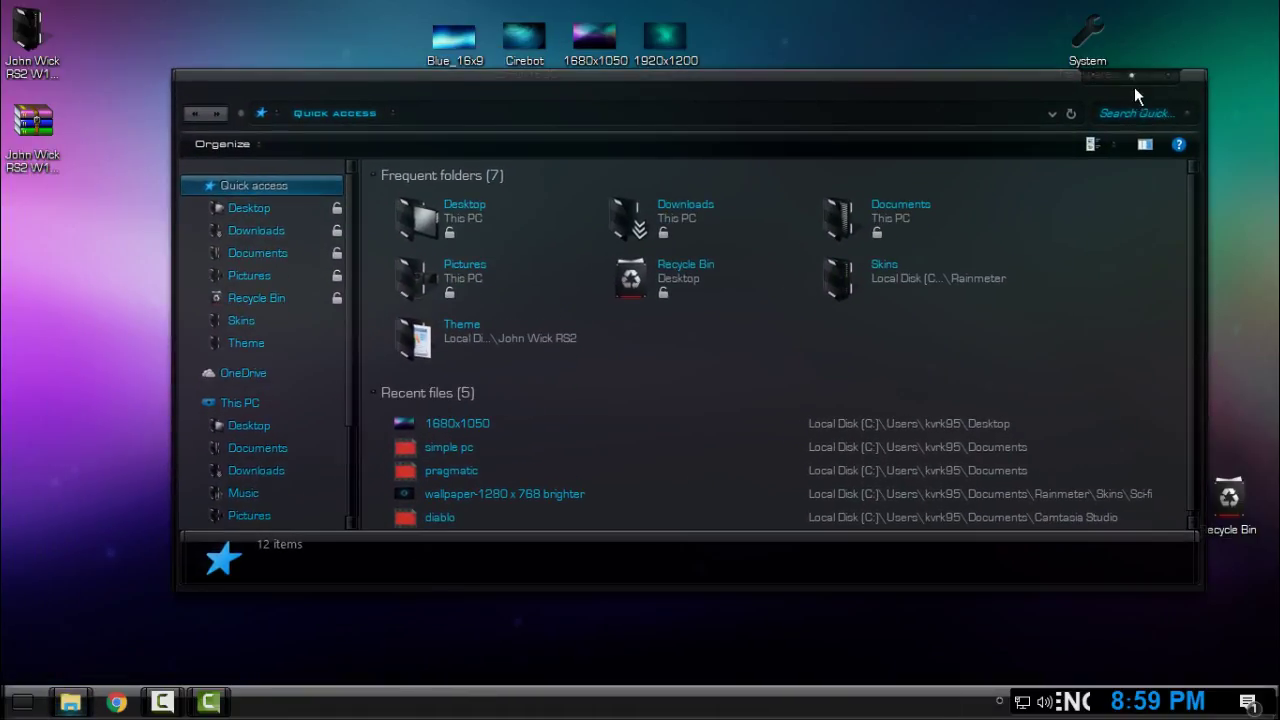
click(1166, 77)
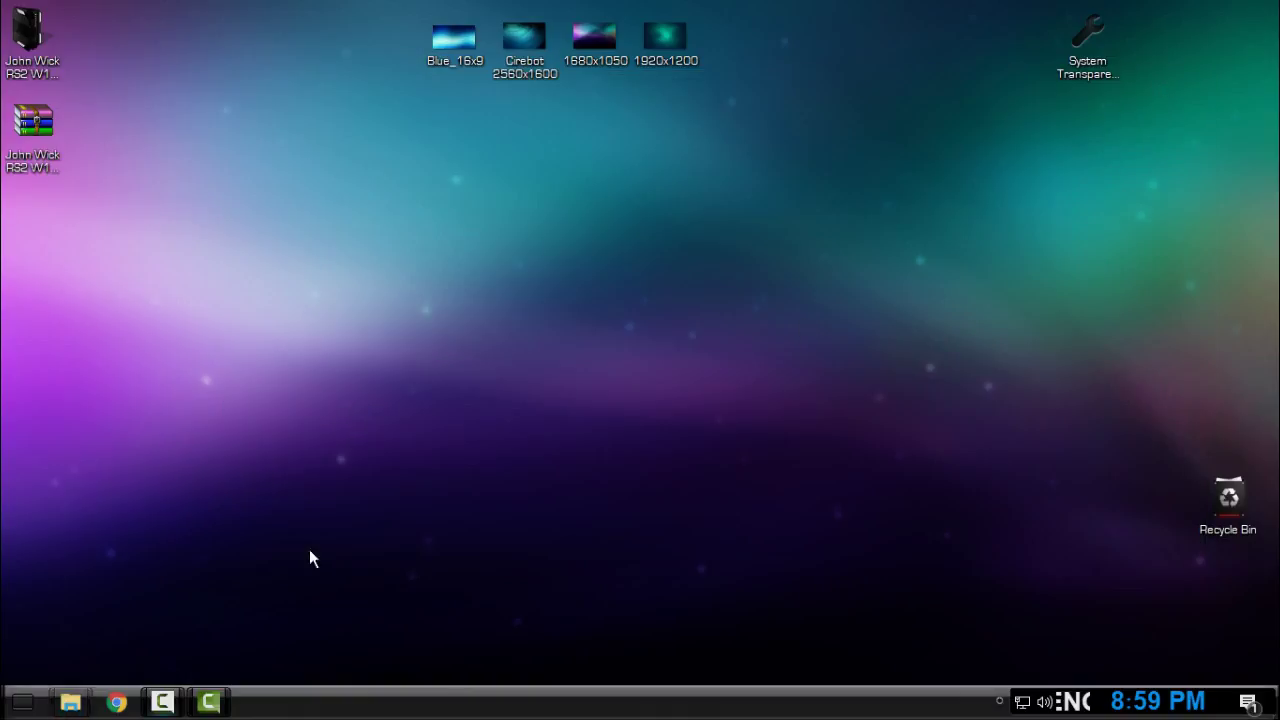
Reopen the Start menu to view the power choices, then bring up the desktop's options to refresh it.
click(22, 702)
click(30, 702)
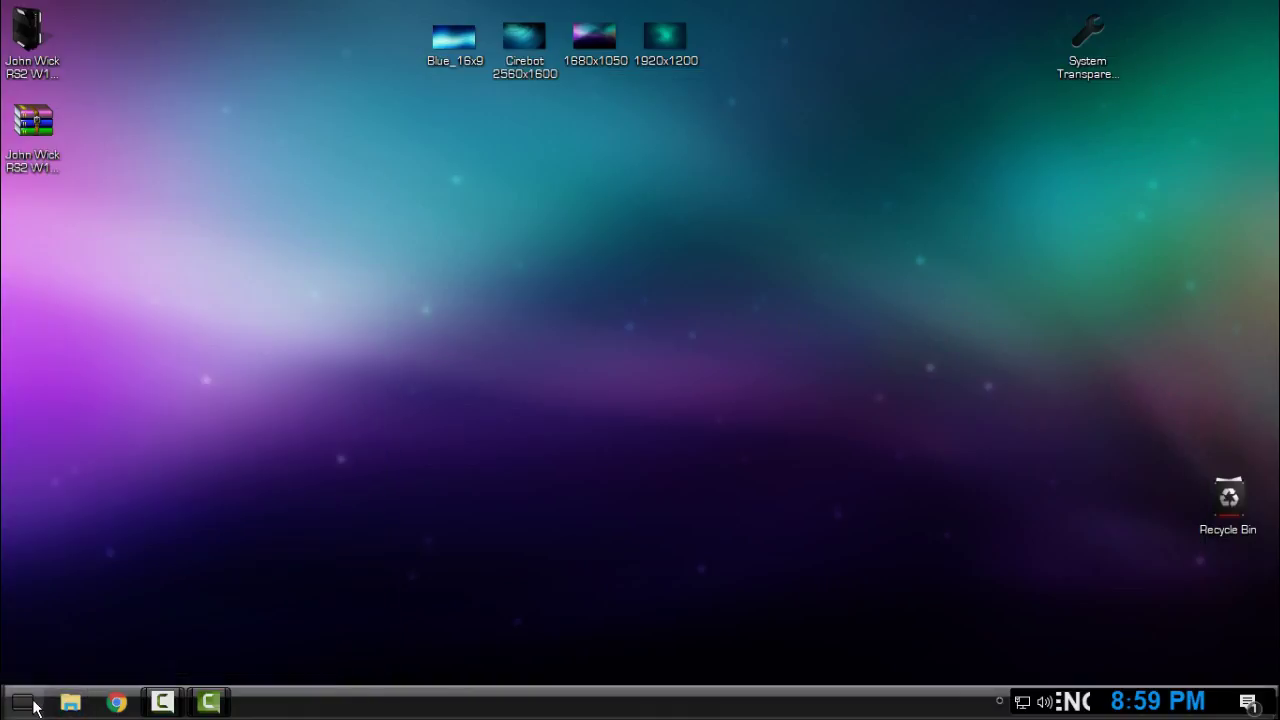
click(30, 702)
click(260, 650)
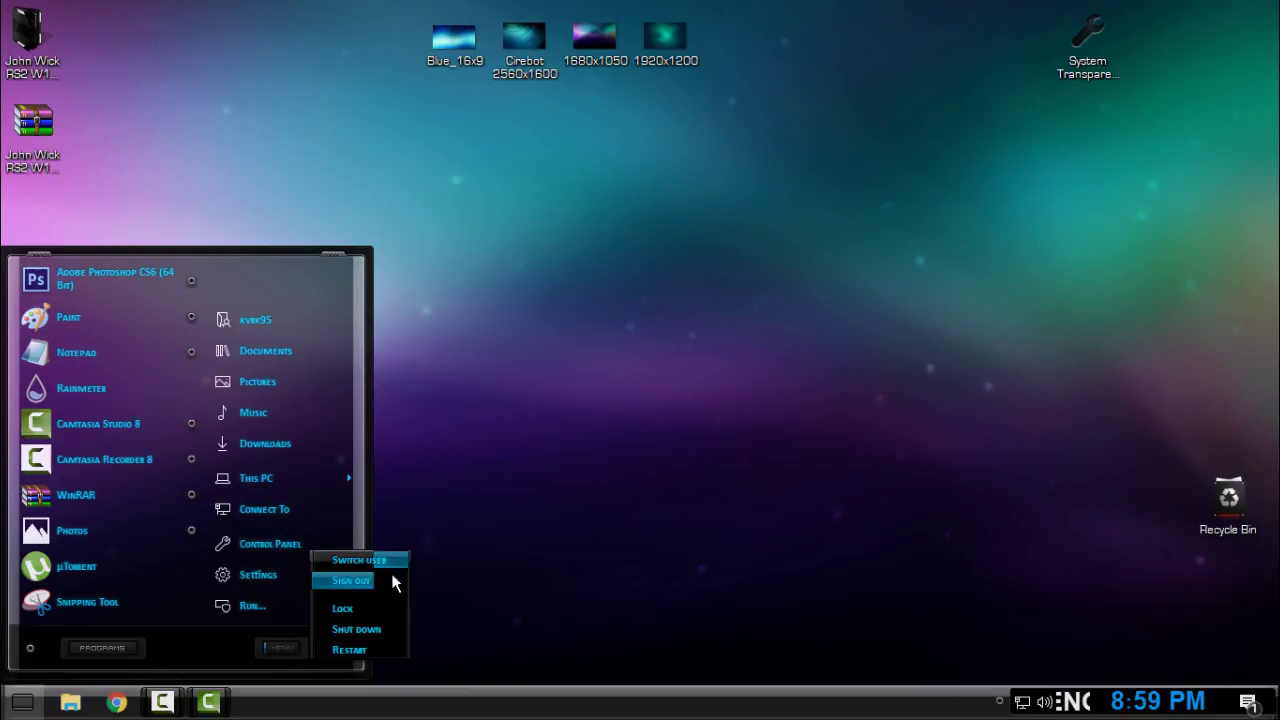
right_click(634, 207)
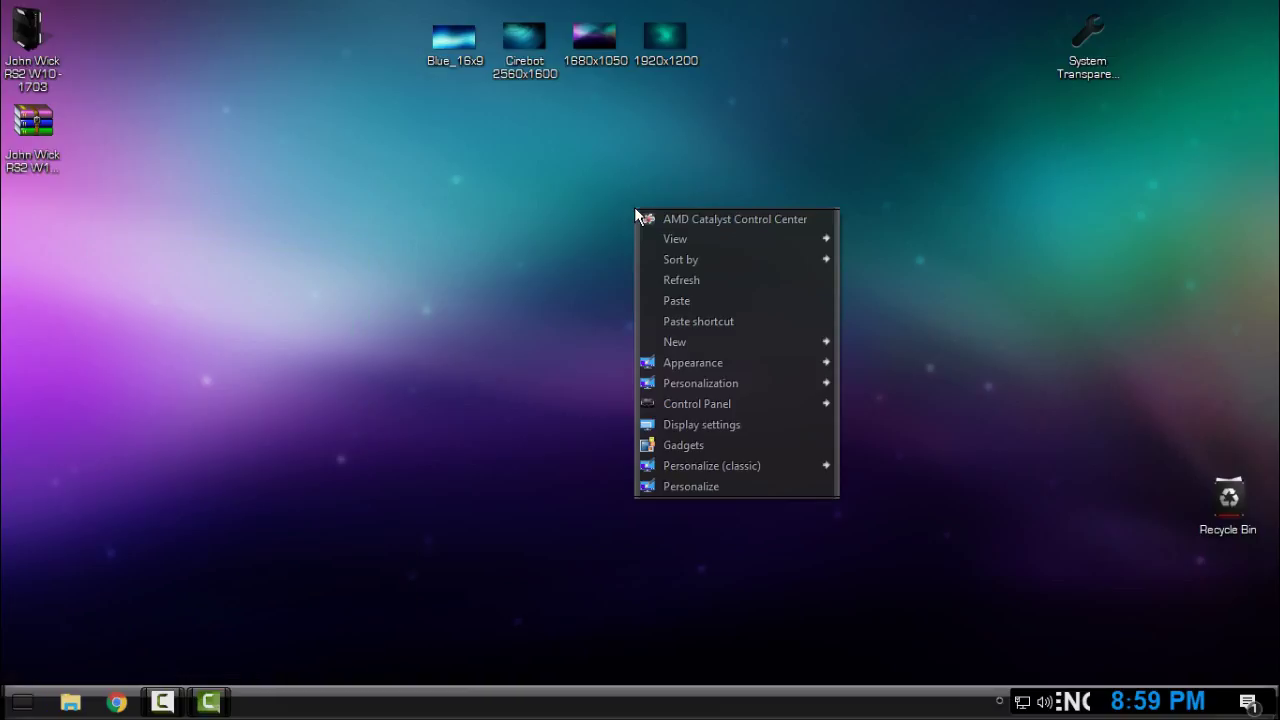